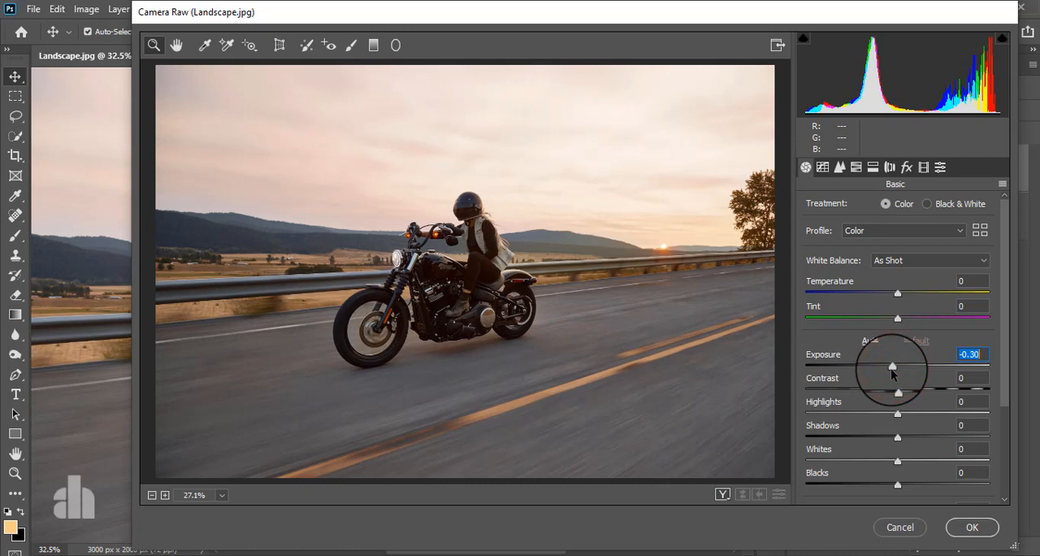
Step: Set Exposure to +0.30, Contrast to +8, Highlights to -100, Shadows to +3, Whites to -8 and Blacks to -10
left_click_drag(892, 369, 902, 372)
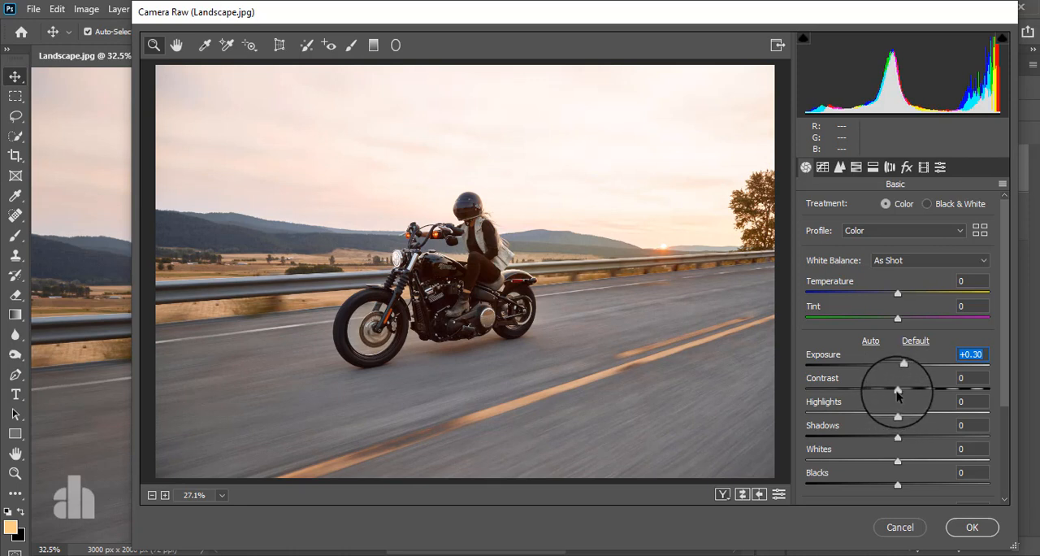
mouse_move(897, 388)
left_mouse_down()
mouse_move(910, 393)
mouse_move(898, 414)
mouse_move(784, 433)
left_mouse_up()
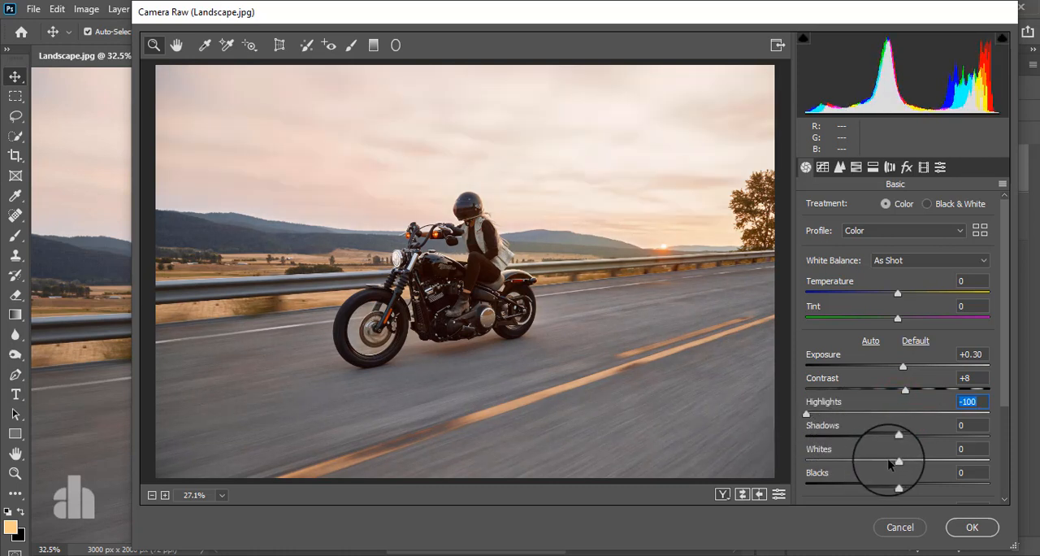
mouse_move(899, 462)
left_mouse_down()
mouse_move(844, 464)
mouse_move(918, 462)
mouse_move(847, 436)
mouse_move(913, 437)
mouse_move(821, 463)
mouse_move(892, 465)
left_mouse_up()
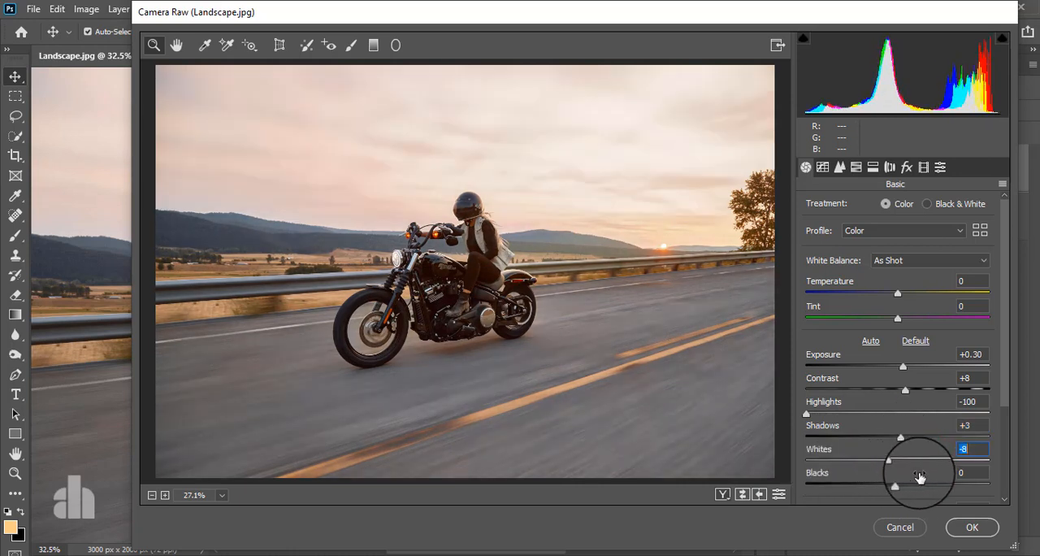
scroll(920, 471, "down", 3)
left_click(898, 375)
left_click_drag(898, 375, 889, 381)
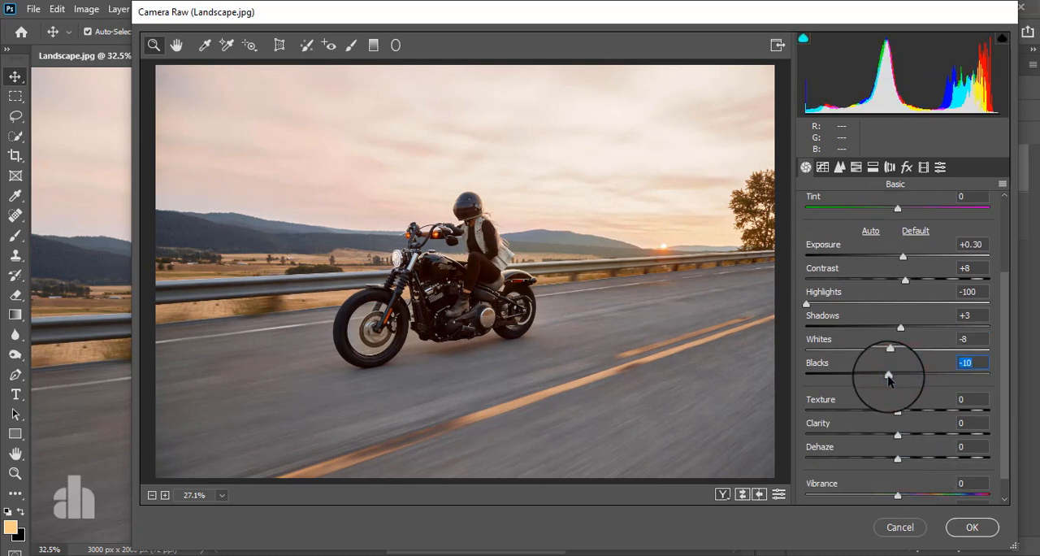
Step: Set Clarity to +1, Texture to +26 and Vibrance to +68 in the basic adjustments
scroll(905, 380, "down", 1)
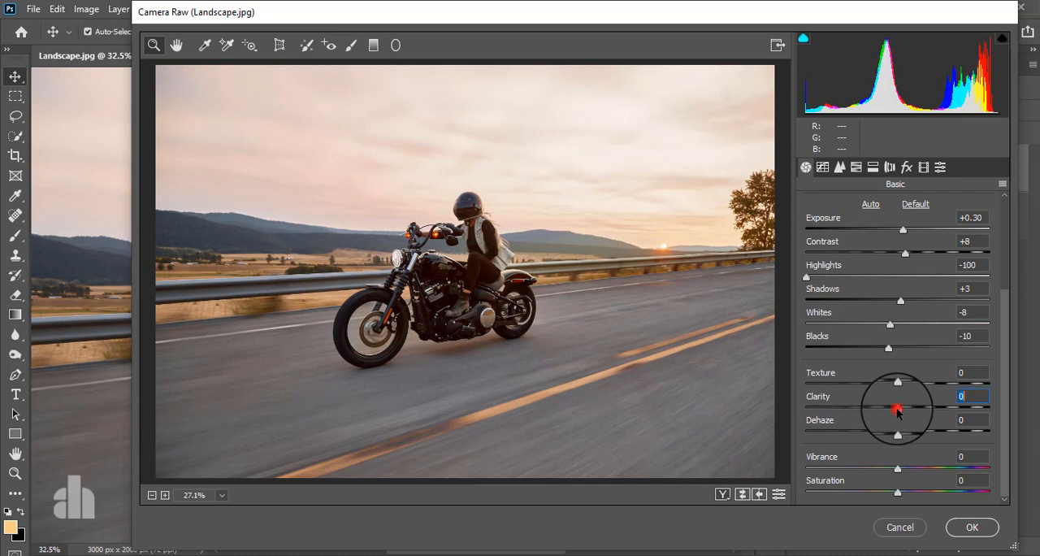
mouse_move(897, 411)
left_mouse_down()
mouse_move(987, 411)
mouse_move(900, 423)
left_mouse_up()
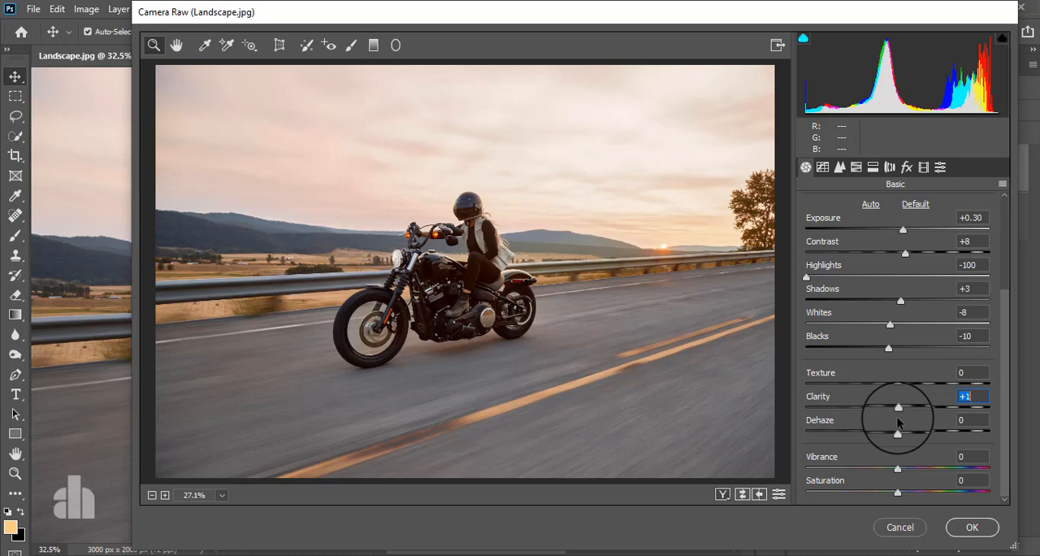
left_click_drag(898, 383, 922, 384)
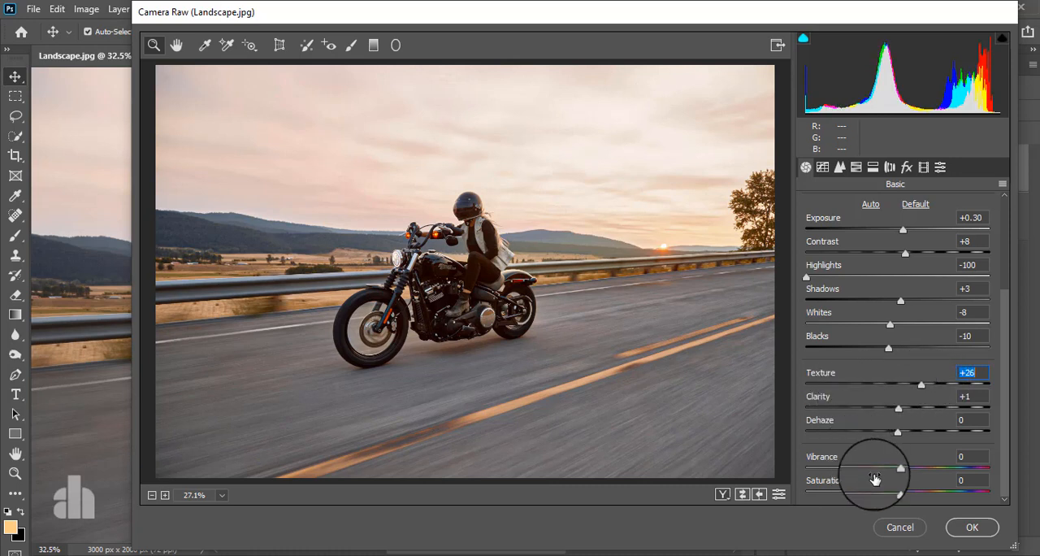
left_click_drag(899, 471, 960, 469)
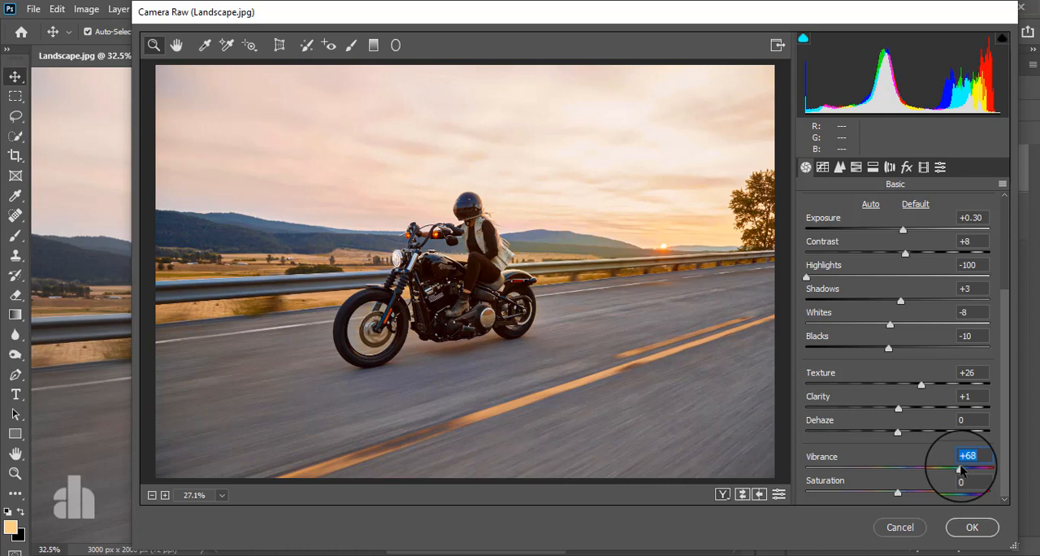
Step: Add three control points to the RGB point tone curve, at its quarter, middle and three-quarter positions
scroll(884, 436, "up", 3)
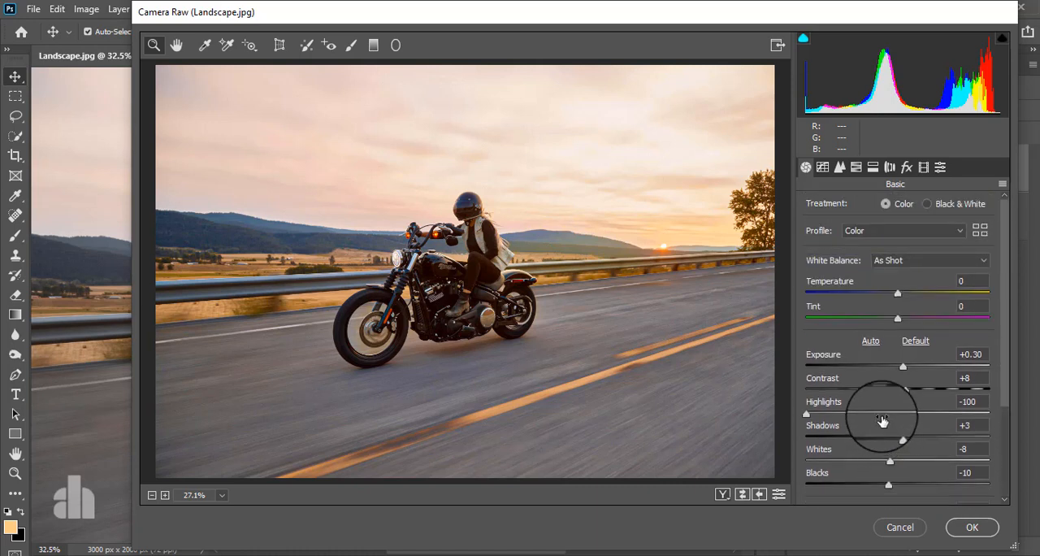
left_click(821, 167)
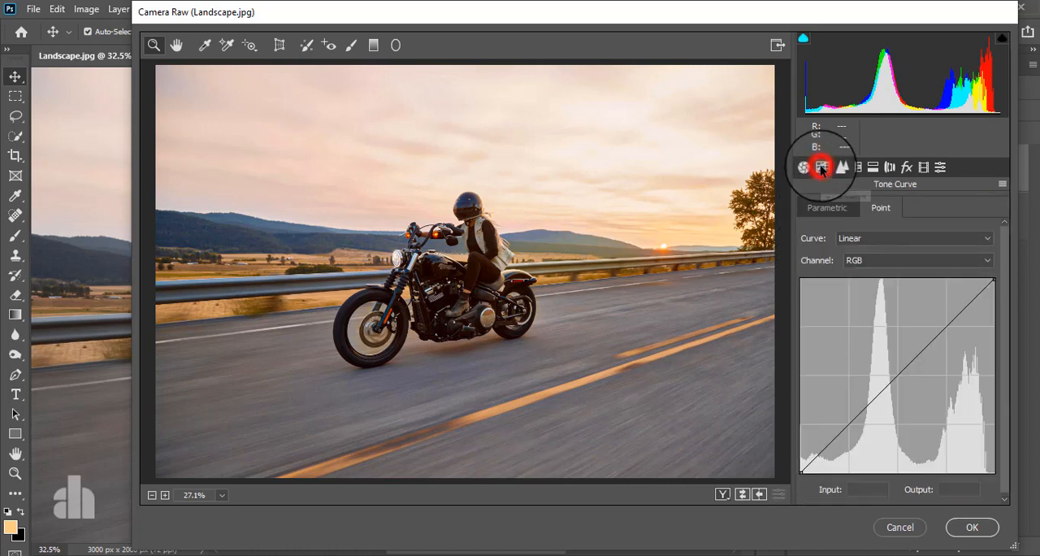
left_click(848, 422)
left_click(897, 372)
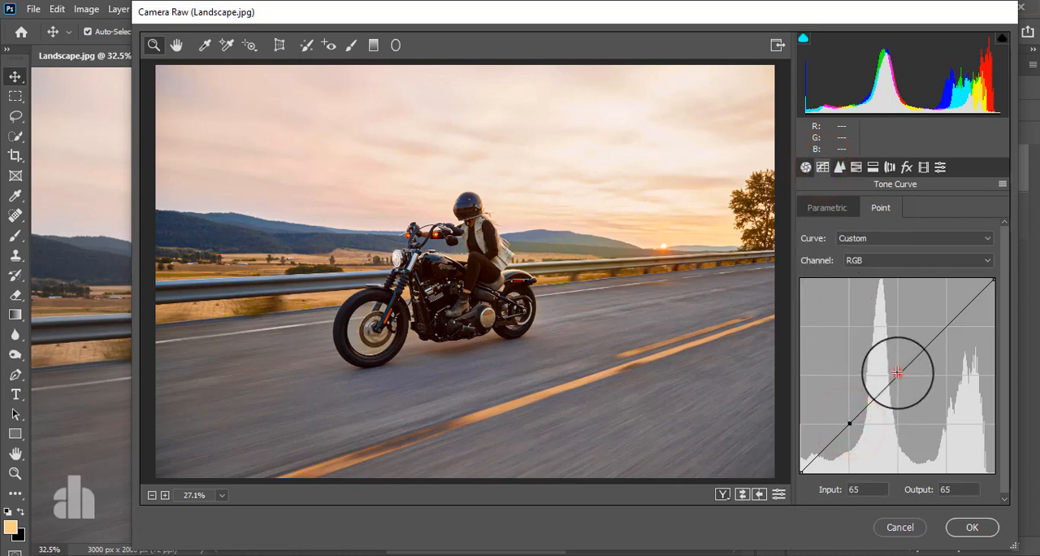
left_click(947, 325)
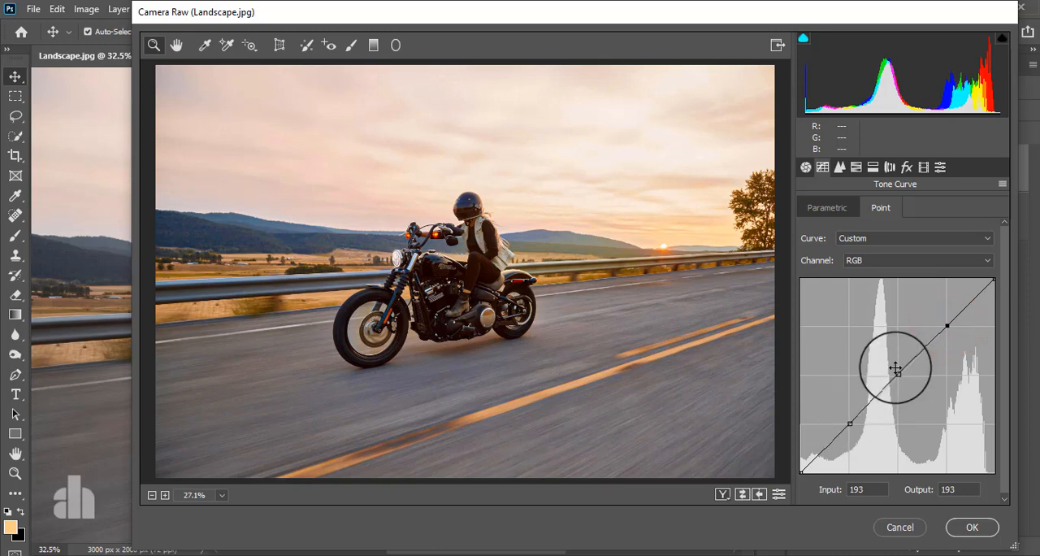
Step: Shape the RGB curve: midpoint input 123, output 129; upper point 187 to 194; lower the shadow point slightly; raise the black point's output to 11
mouse_move(897, 373)
left_mouse_down()
mouse_move(889, 362)
mouse_move(894, 373)
left_mouse_up()
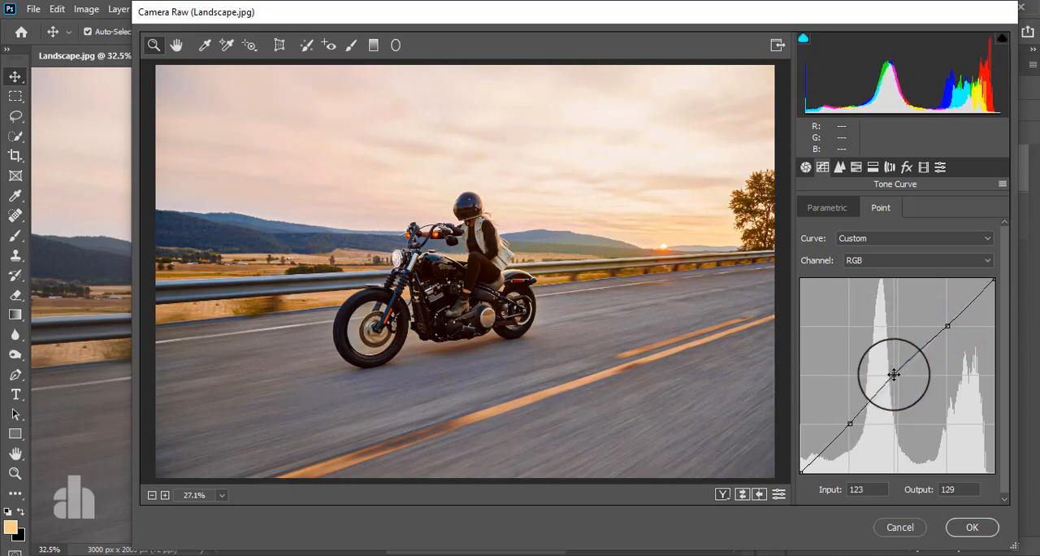
mouse_move(946, 324)
left_mouse_down()
mouse_move(942, 312)
mouse_move(942, 325)
left_mouse_up()
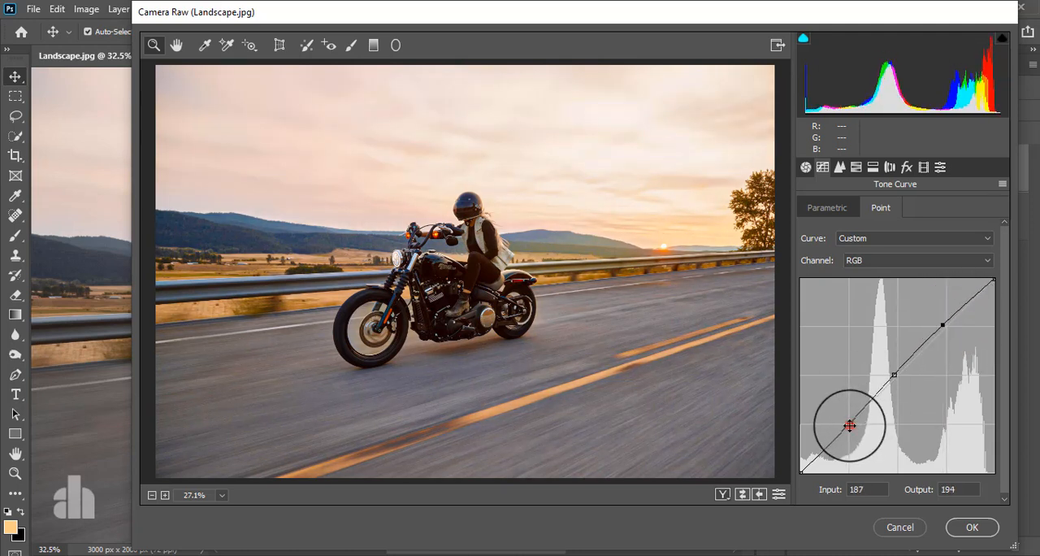
left_click_drag(849, 425, 851, 423)
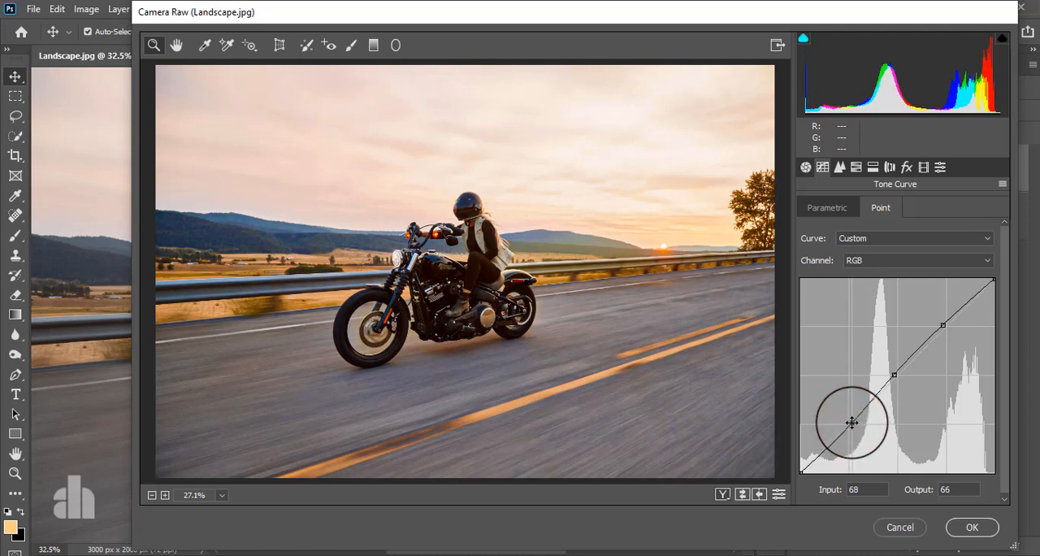
mouse_move(801, 464)
left_mouse_down()
mouse_move(796, 453)
mouse_move(802, 464)
left_mouse_up()
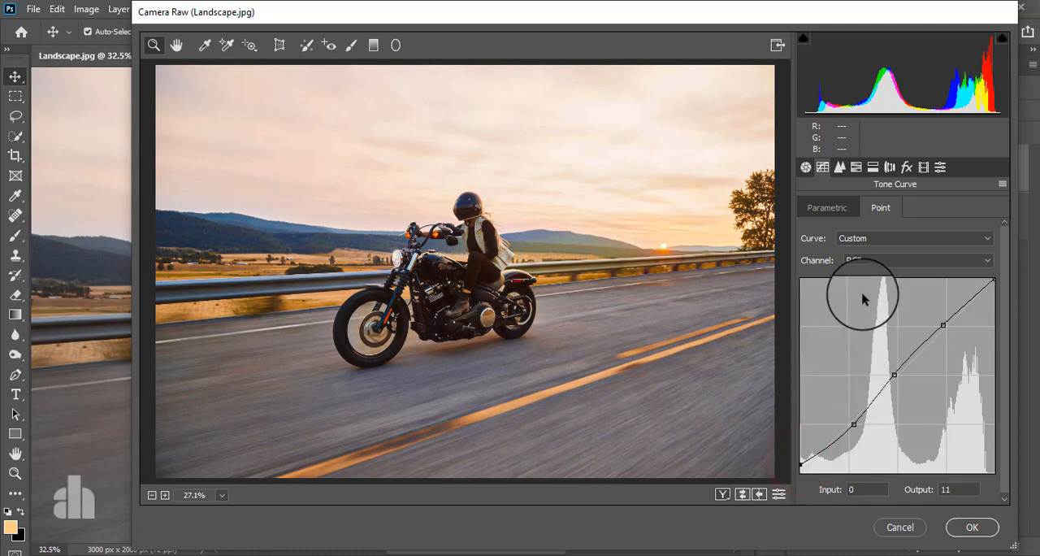
Step: Switch the tone curve to the Red channel and add control points at its quarter, middle and three-quarter positions
left_click(879, 264)
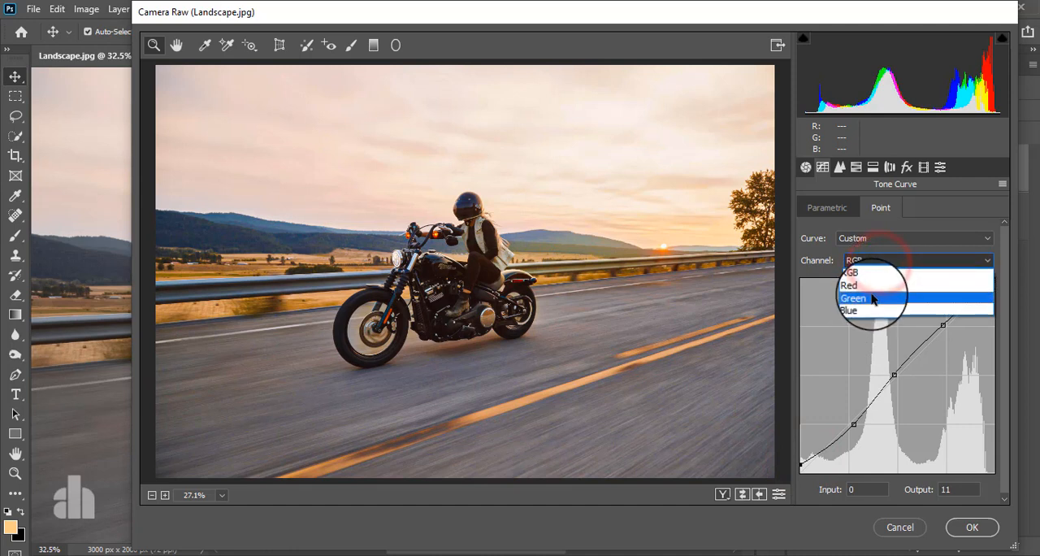
left_click(853, 285)
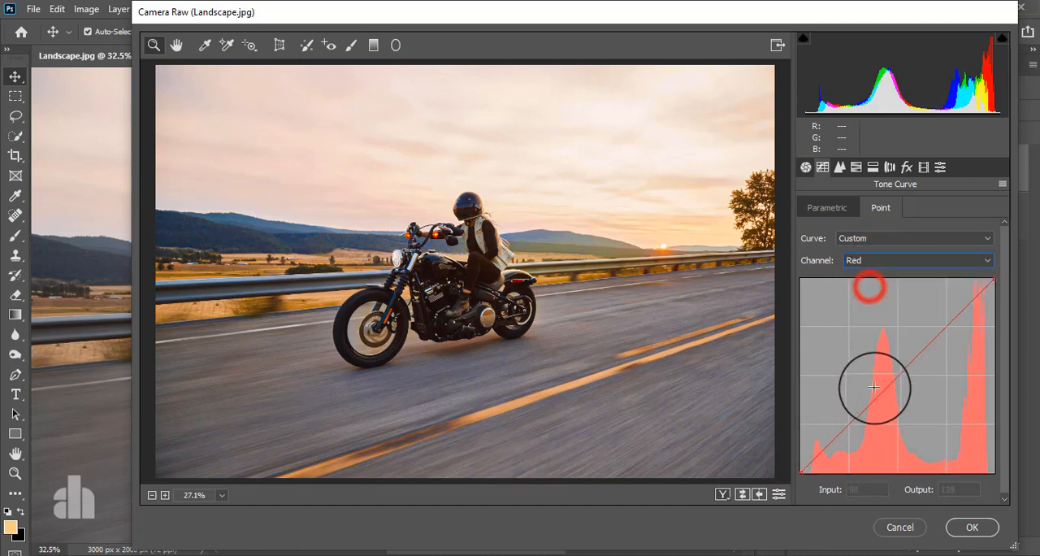
left_click(846, 424)
left_click(897, 374)
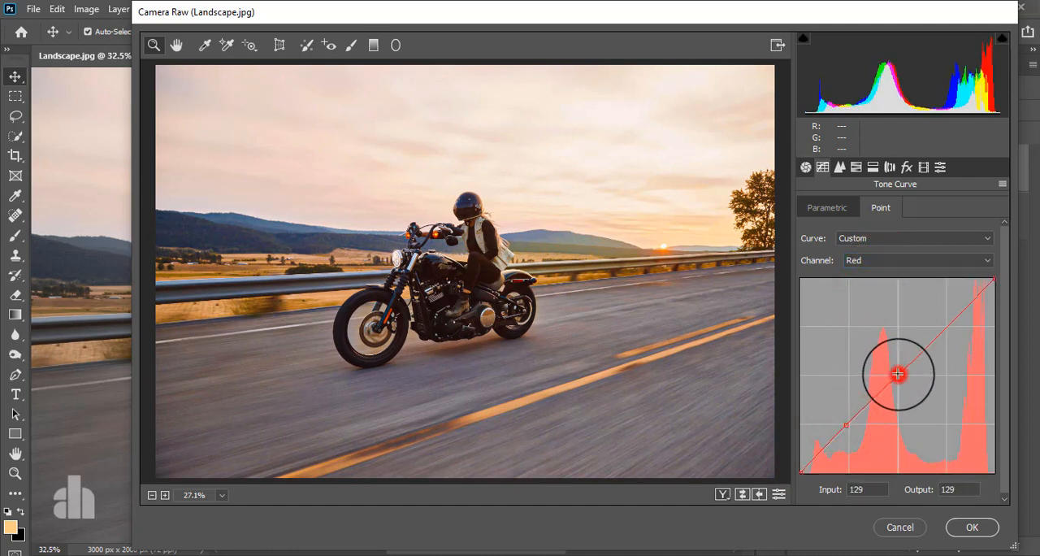
left_click(947, 327)
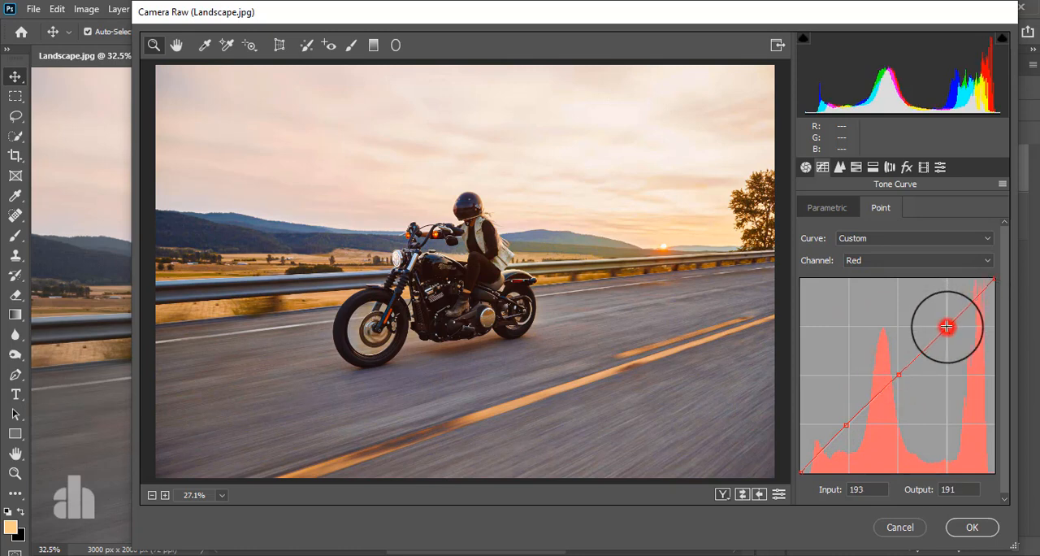
Step: Shape the Red curve: lower the shadow point slightly, set the upper point to input 188, output 192 and the midpoint to 126, 133
mouse_move(897, 373)
left_mouse_down()
mouse_move(889, 361)
mouse_move(892, 371)
left_mouse_up()
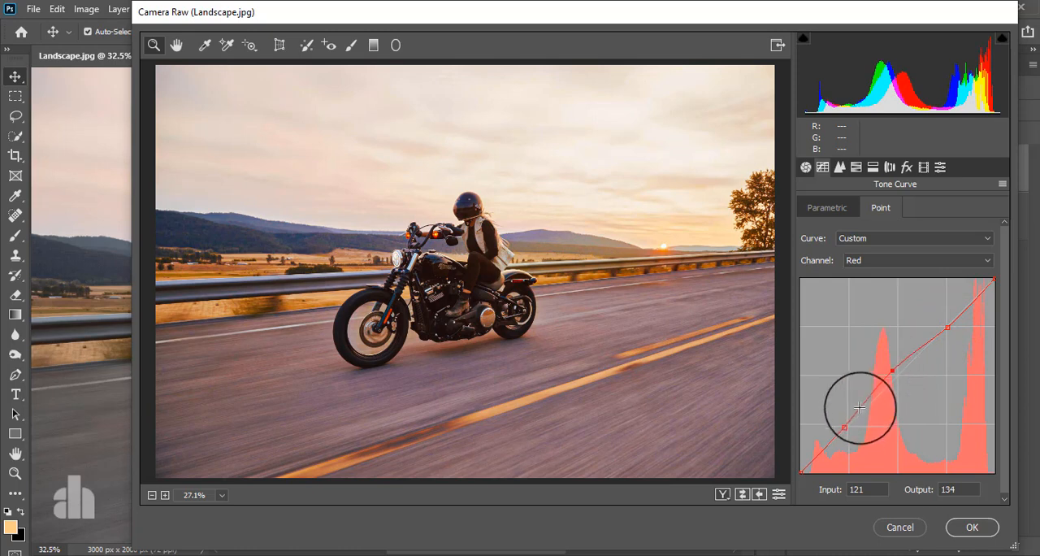
left_click_drag(849, 419, 848, 428)
mouse_move(947, 328)
left_mouse_down()
mouse_move(948, 340)
mouse_move(938, 323)
mouse_move(950, 340)
mouse_move(943, 325)
left_mouse_up()
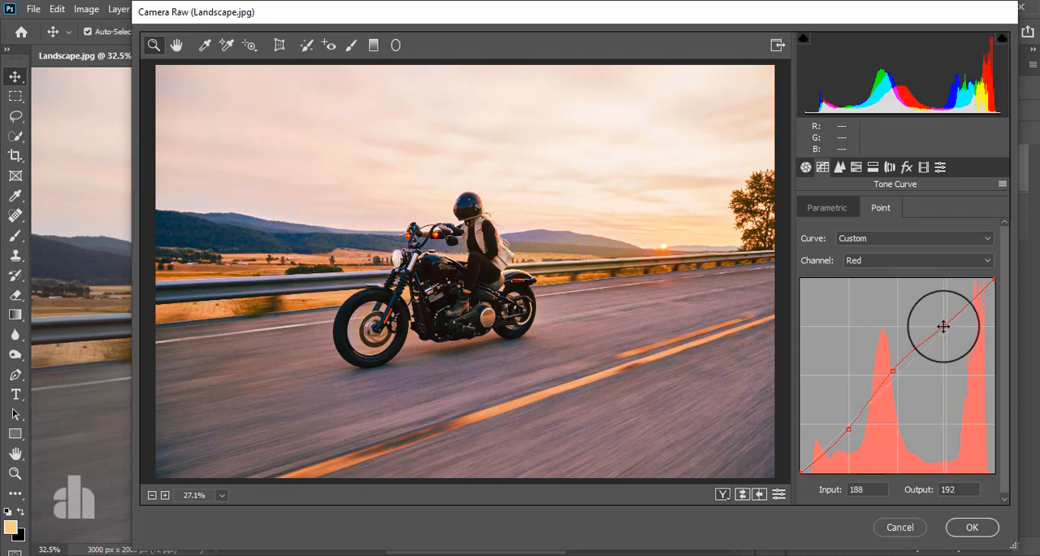
left_click(894, 370)
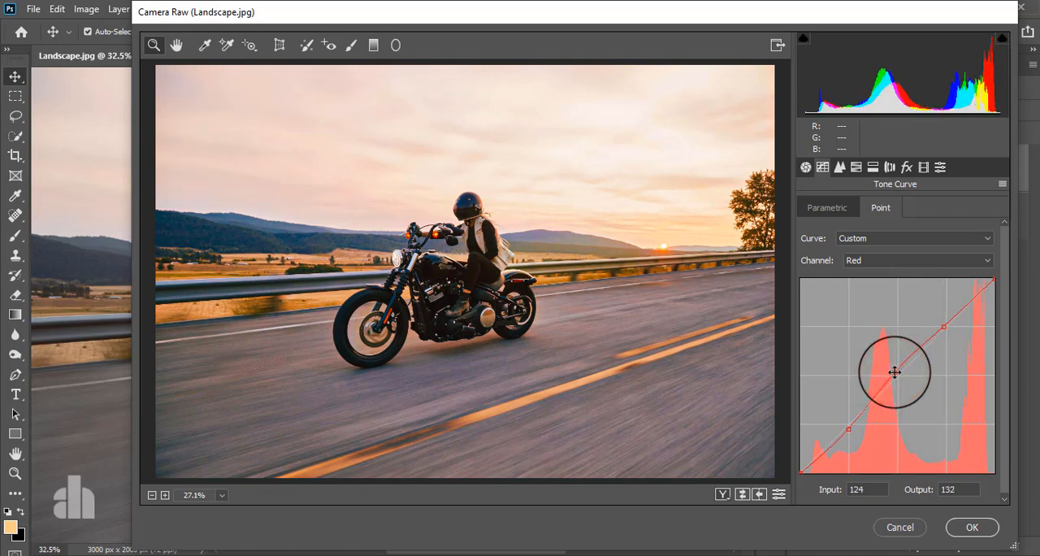
Step: Switch the tone curve to the Blue channel and add control points at its quarter, middle and three-quarter positions
left_click(896, 260)
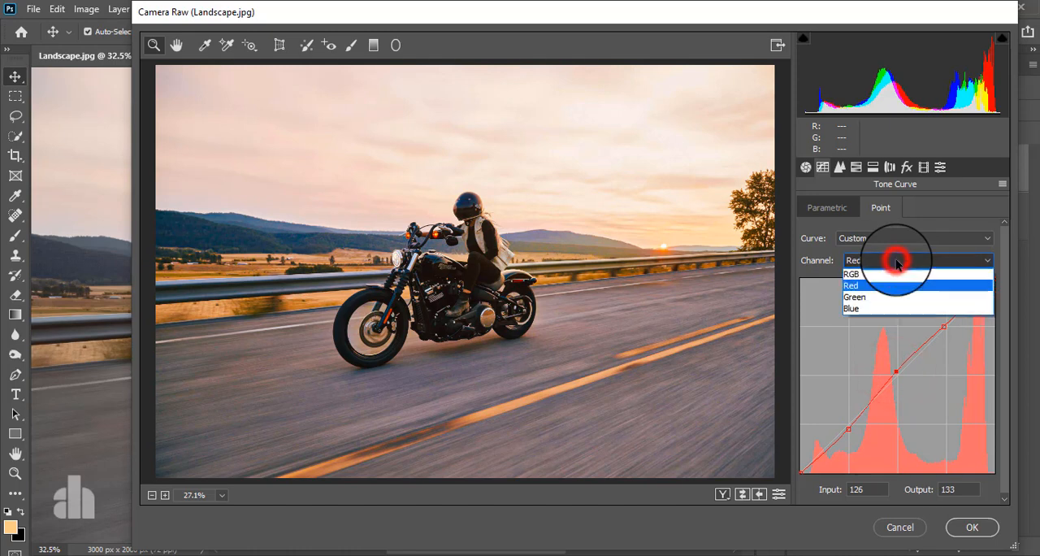
left_click(885, 309)
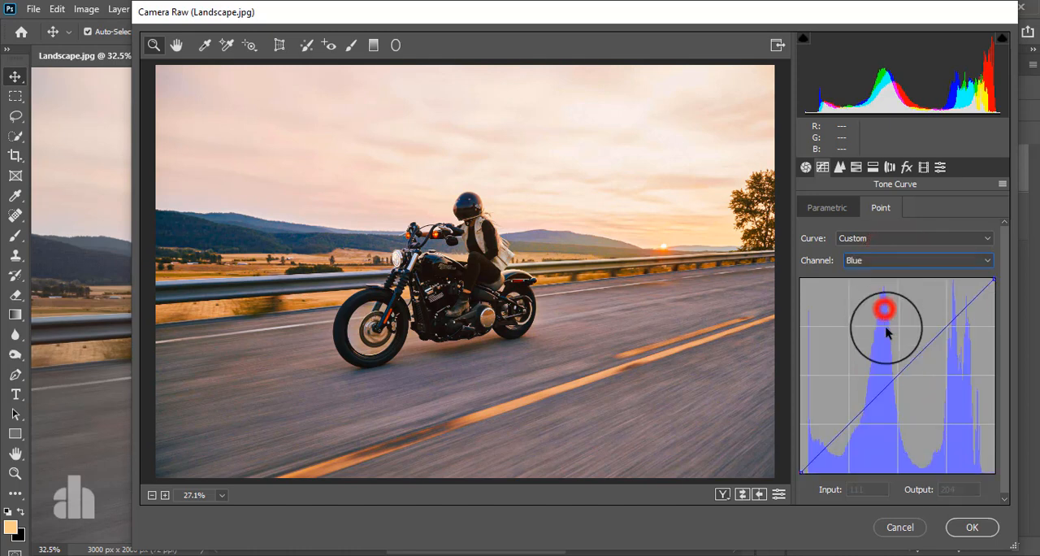
left_click(848, 423)
left_click(900, 374)
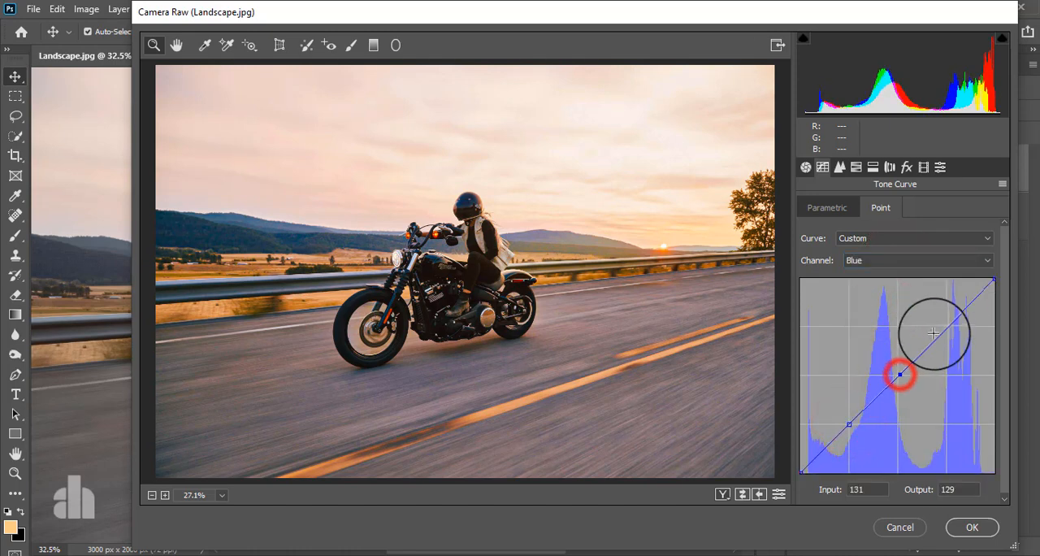
left_click(945, 326)
Step: Shape the Blue curve: raise the black point slightly and set the points to input 61, output 57; 123, 128; and 201, 200
mouse_move(802, 471)
left_mouse_down()
mouse_move(814, 477)
mouse_move(792, 448)
mouse_move(794, 464)
left_mouse_up()
left_click_drag(847, 424, 845, 426)
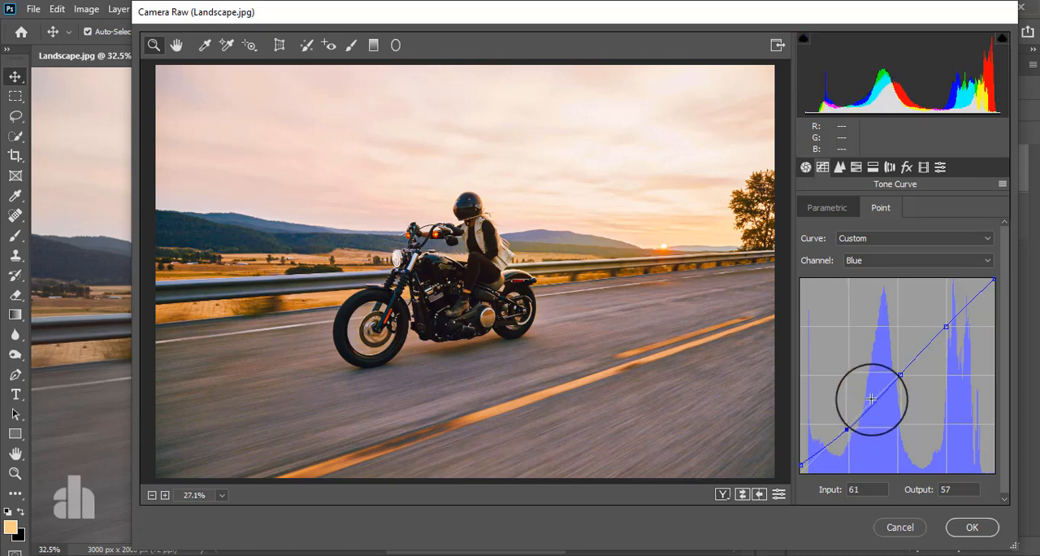
mouse_move(899, 378)
left_mouse_down()
mouse_move(903, 391)
mouse_move(898, 375)
left_mouse_up()
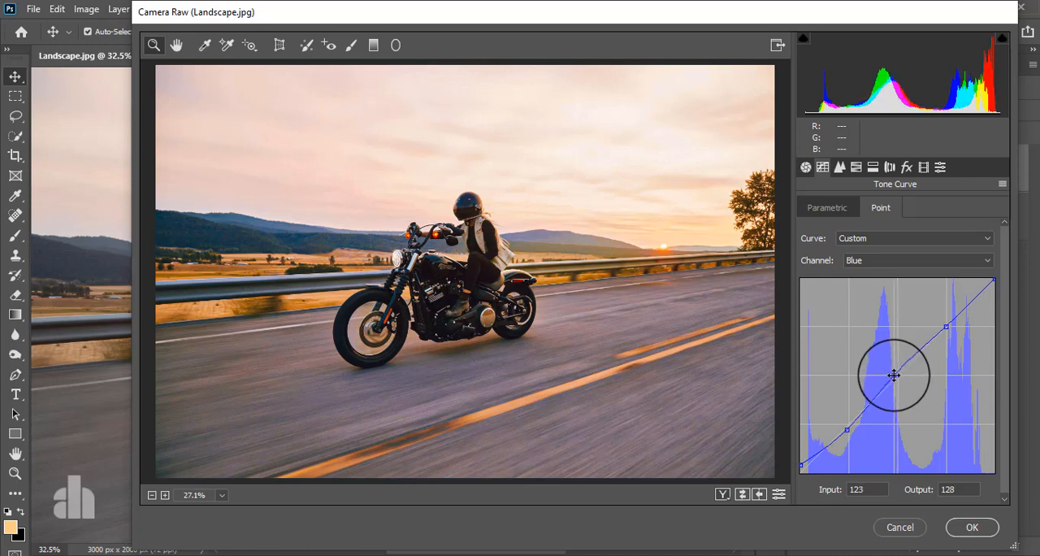
mouse_move(945, 326)
left_mouse_down()
mouse_move(948, 315)
mouse_move(954, 329)
mouse_move(953, 320)
left_mouse_up()
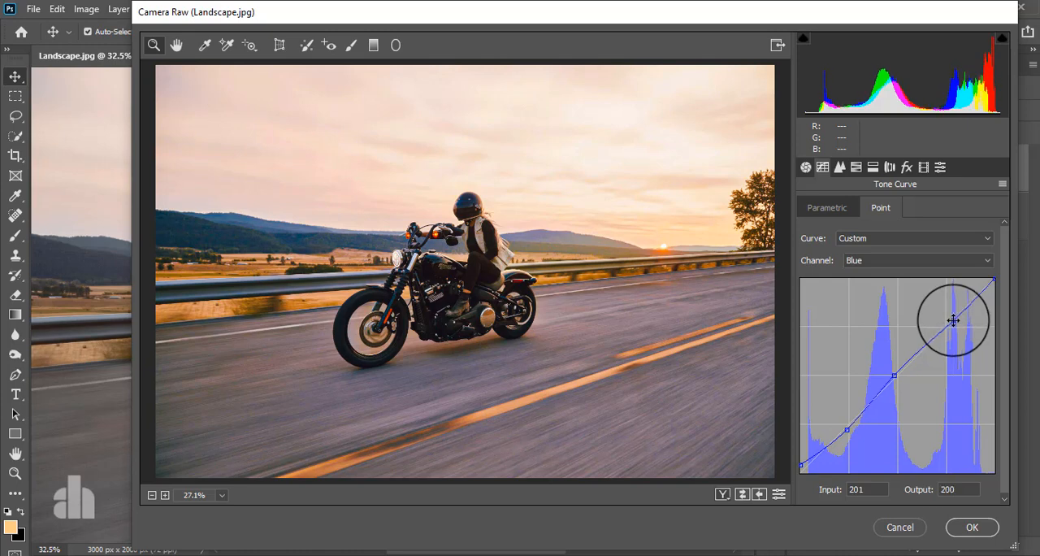
Step: Set the sharpening Amount to 9 in the detail adjustments
left_click(840, 167)
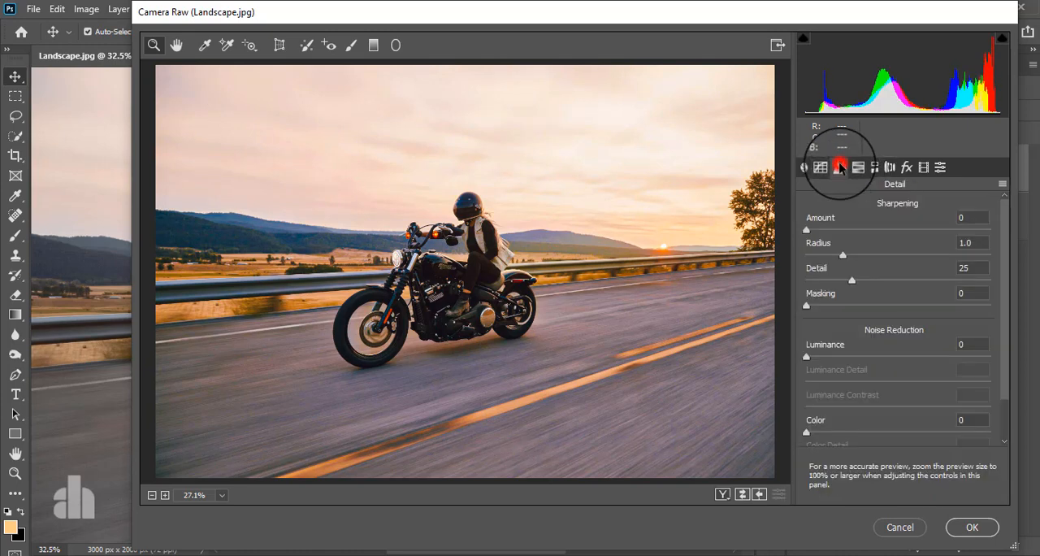
left_click_drag(804, 230, 816, 233)
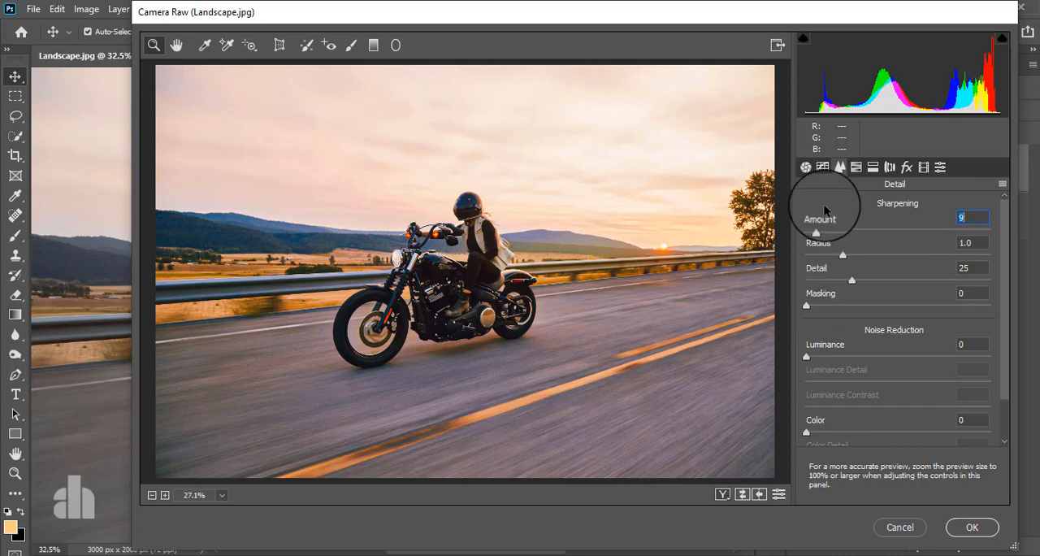
Step: Set the HSL saturation of Oranges to +31, Yellows to +48, Greens to +63 and Reds to +3
left_click(857, 167)
left_click(868, 207)
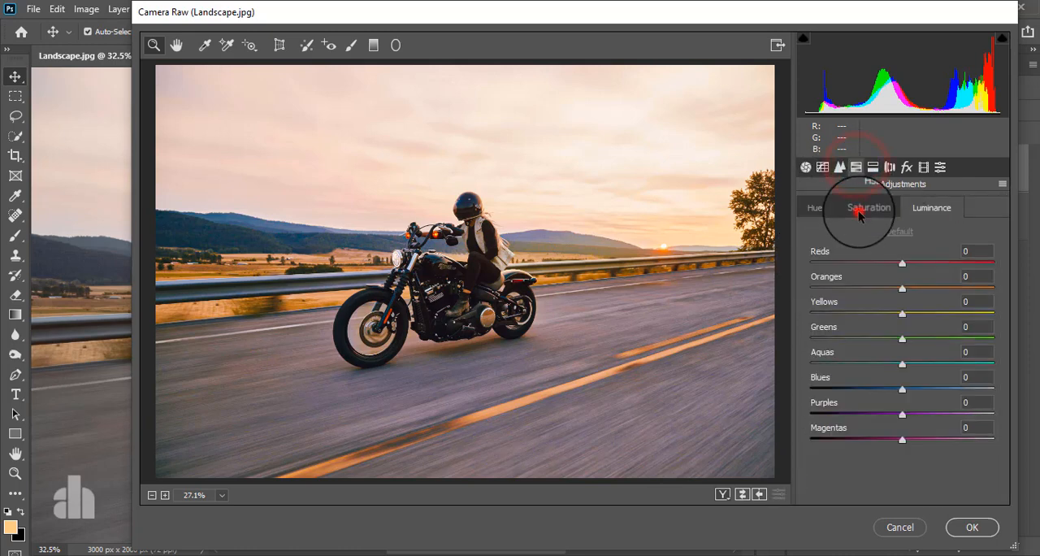
left_click_drag(902, 285, 961, 358)
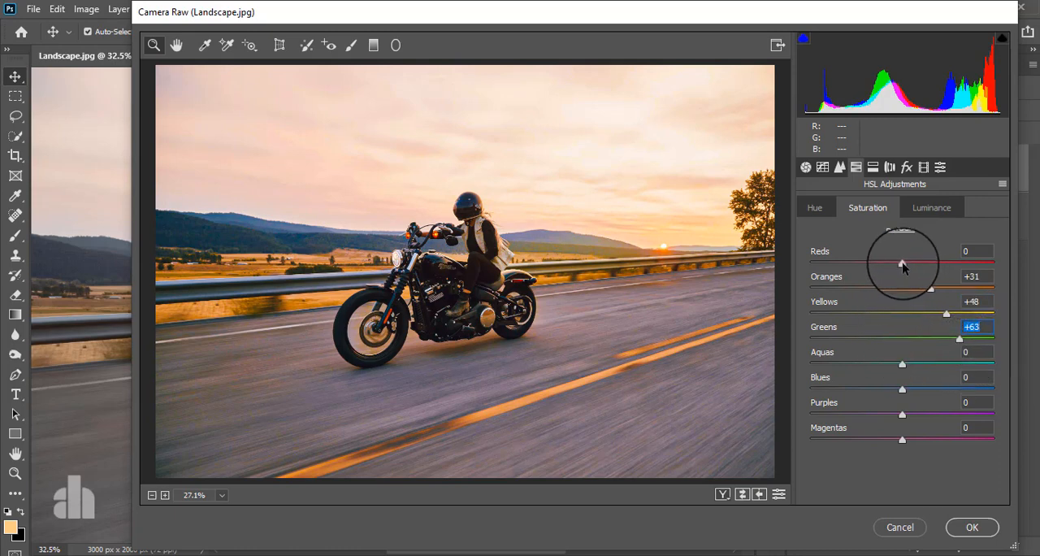
left_click_drag(904, 265, 947, 264)
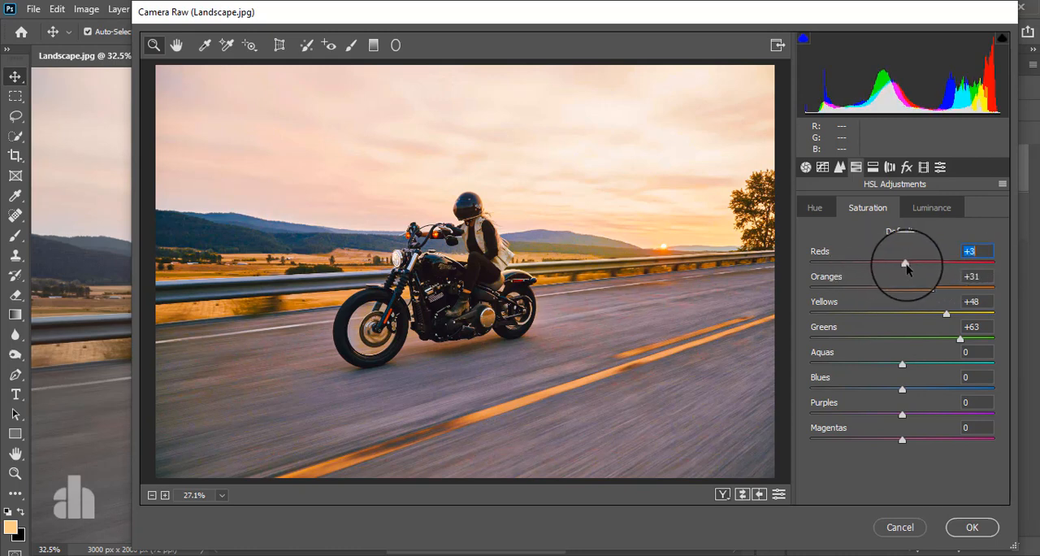
Step: Set the HSL luminance of Oranges to -8 and Yellows to -11, and the hue of Yellows to -36 and Oranges to -1
left_click(932, 208)
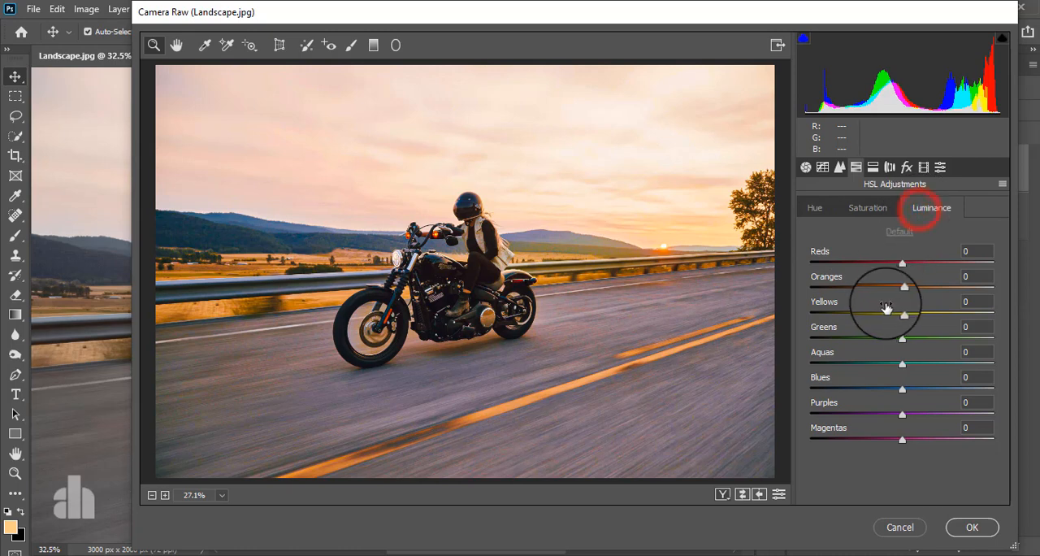
left_click_drag(902, 288, 893, 321)
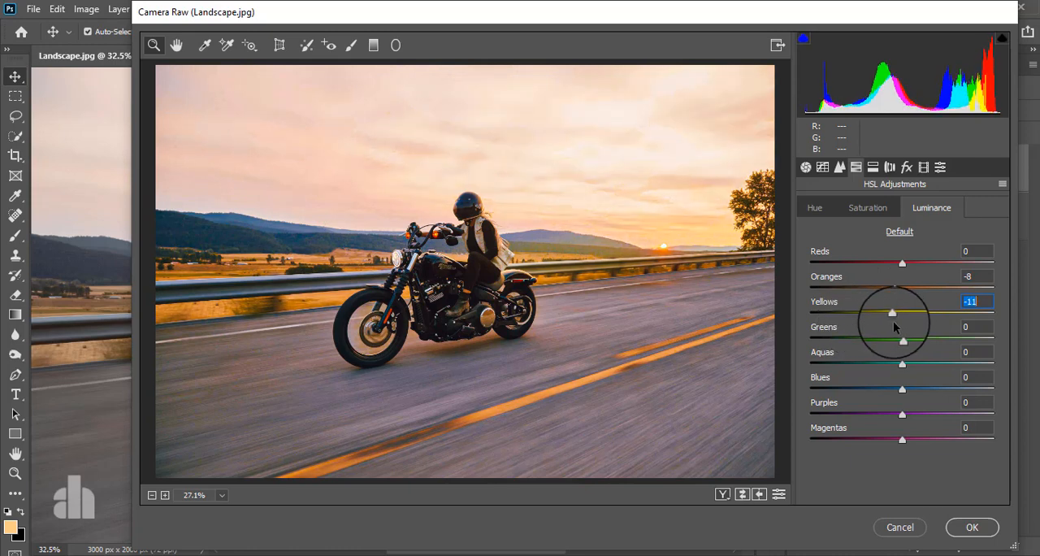
left_click(816, 205)
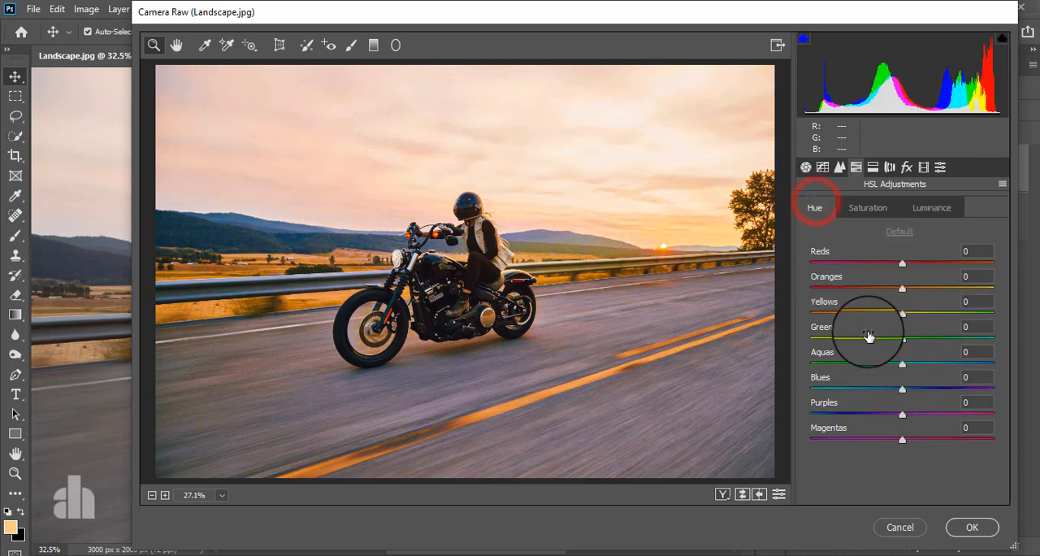
left_click_drag(902, 312, 867, 329)
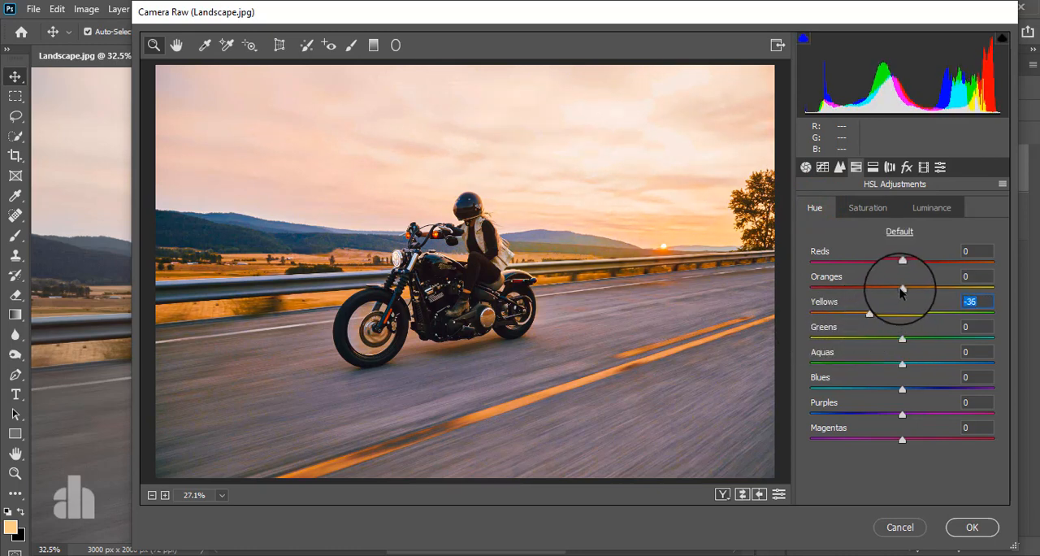
mouse_move(901, 286)
left_mouse_down()
mouse_move(940, 284)
mouse_move(876, 296)
mouse_move(891, 295)
left_mouse_up()
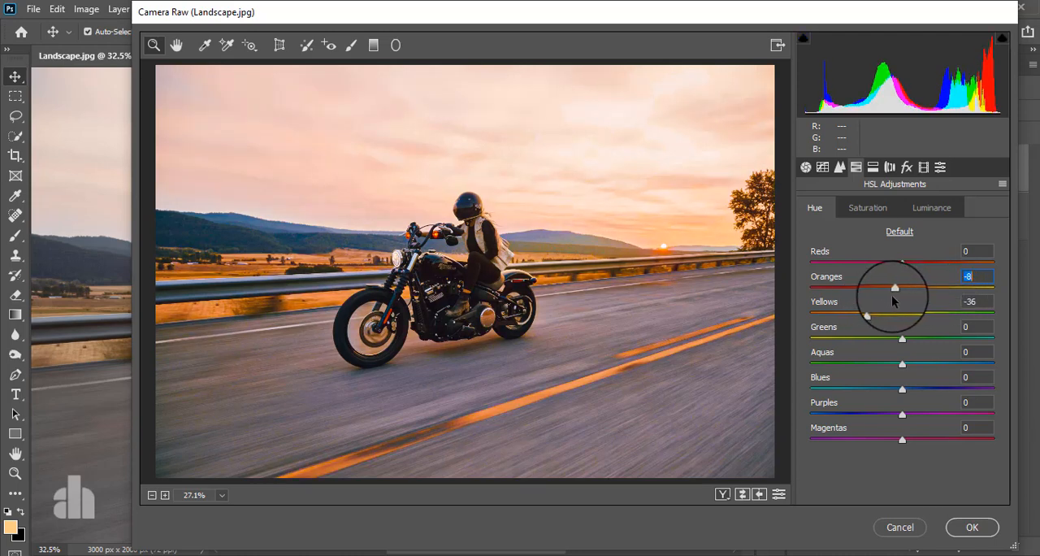
left_click_drag(892, 295, 896, 293)
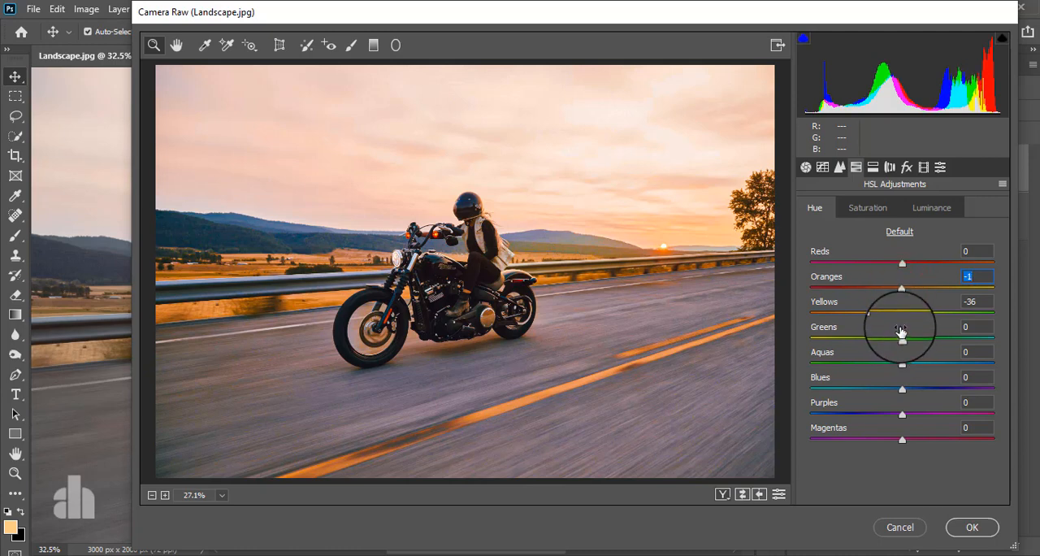
Step: Set the split toning highlights to Hue 261 and Saturation 10
left_click(873, 167)
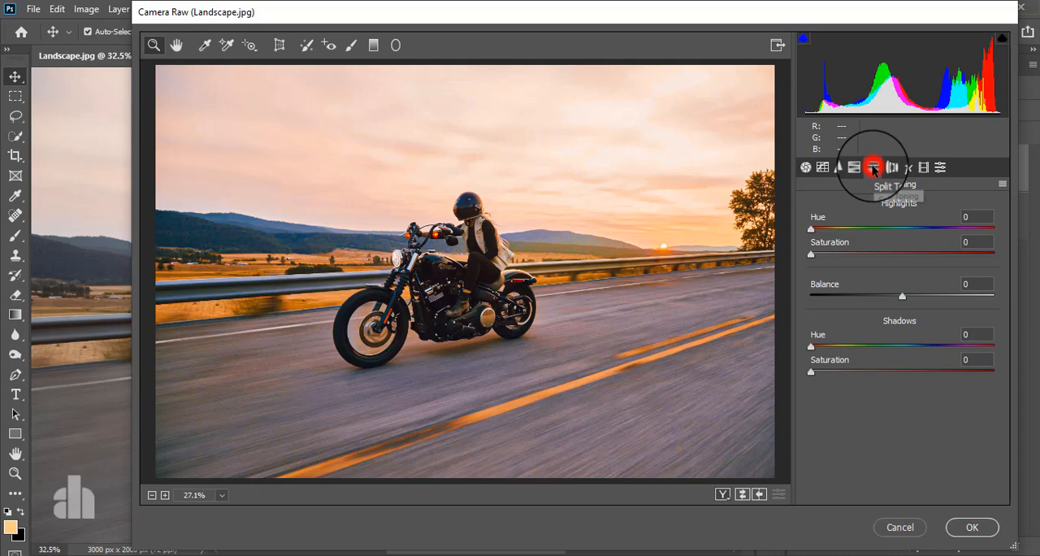
left_click(833, 254)
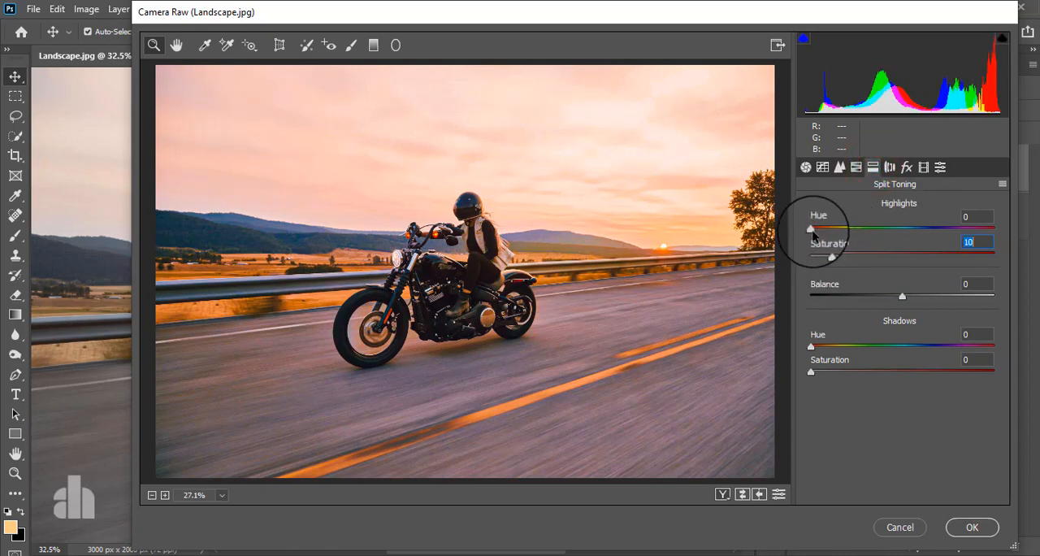
left_click_drag(811, 230, 893, 253)
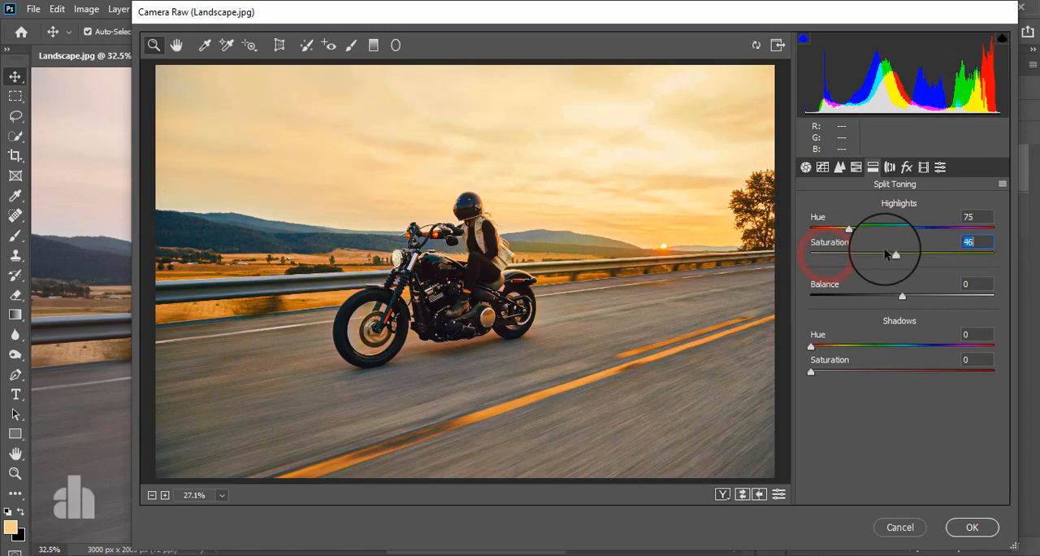
left_click_drag(852, 228, 949, 231)
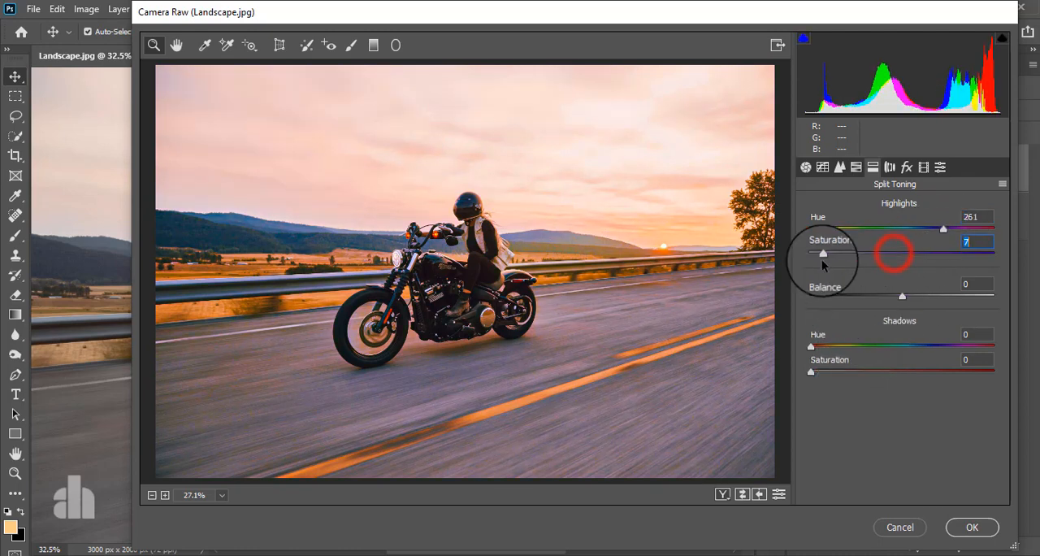
left_click_drag(822, 260, 827, 259)
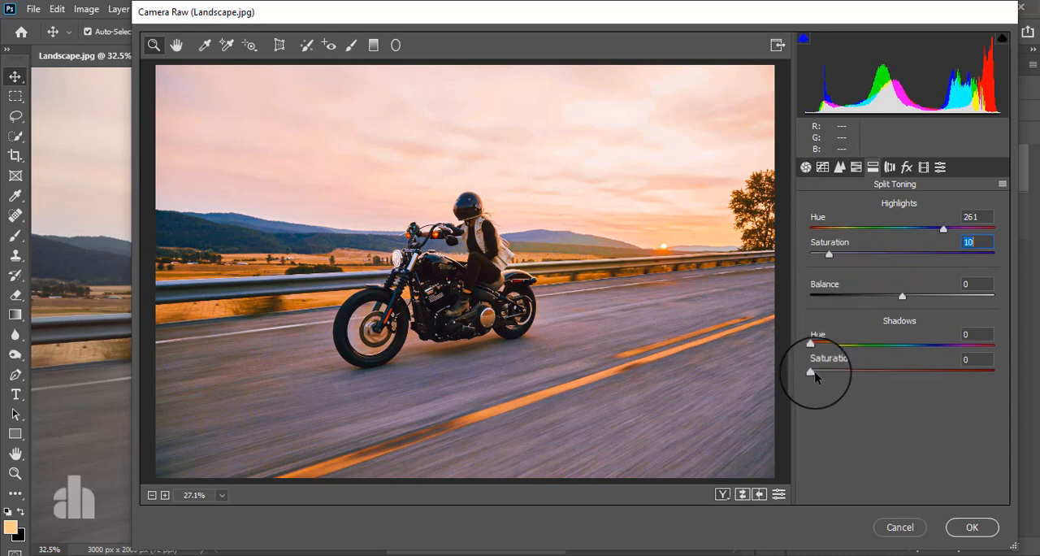
Step: Set the split toning shadows to Hue 278 and Saturation 21
left_click_drag(810, 372, 910, 372)
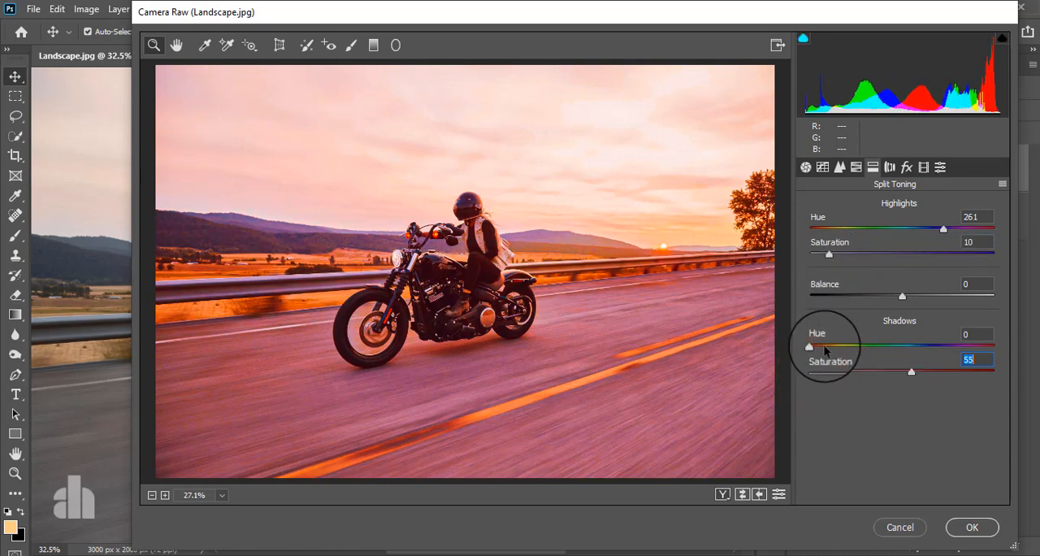
left_click_drag(813, 348, 954, 334)
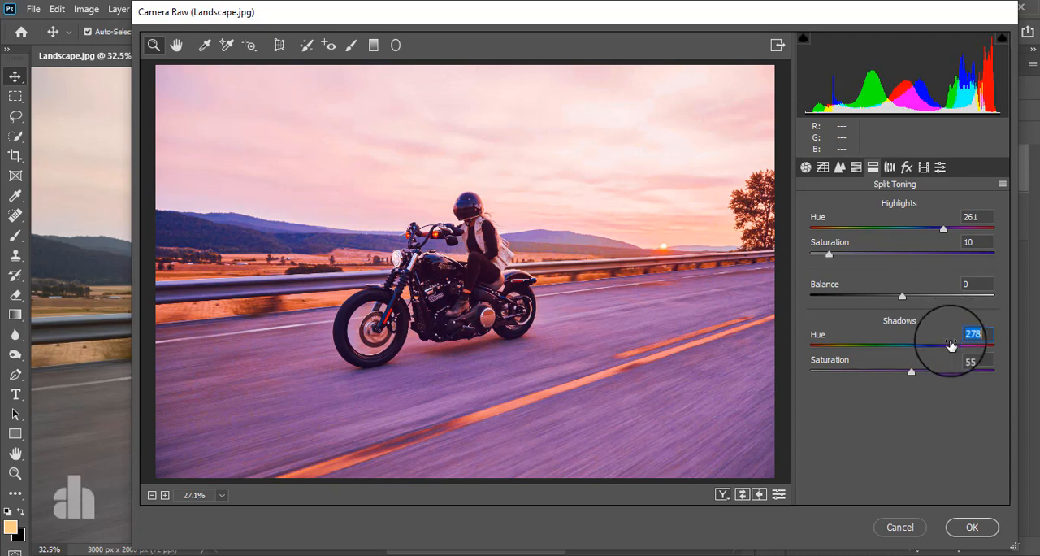
left_click_drag(914, 372, 850, 377)
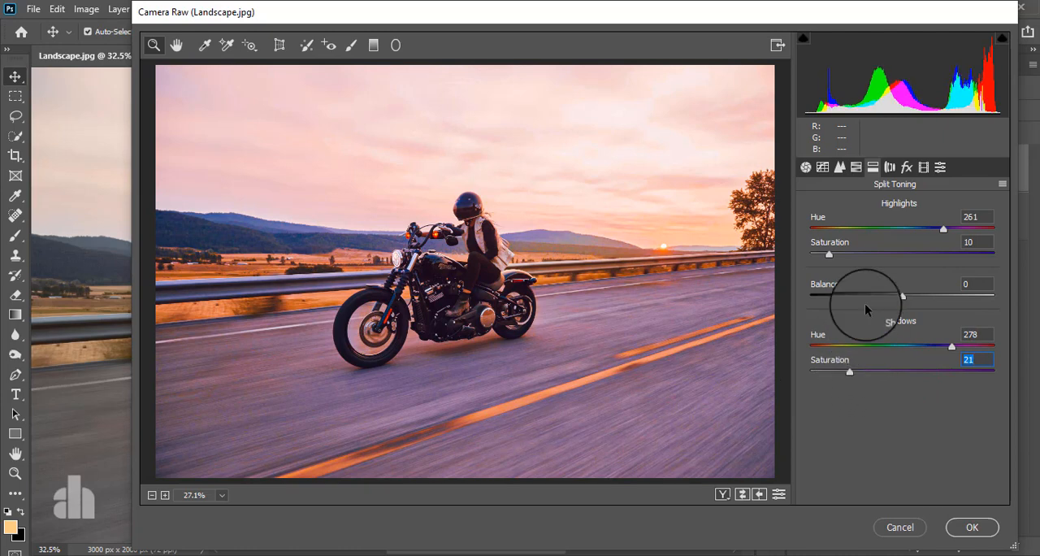
Step: Calibrate Red Primary to Hue +25, Saturation +1, Green Primary to Hue +11, Saturation +4, and Blue Primary Hue to -16, and apply the filter
left_click(891, 171)
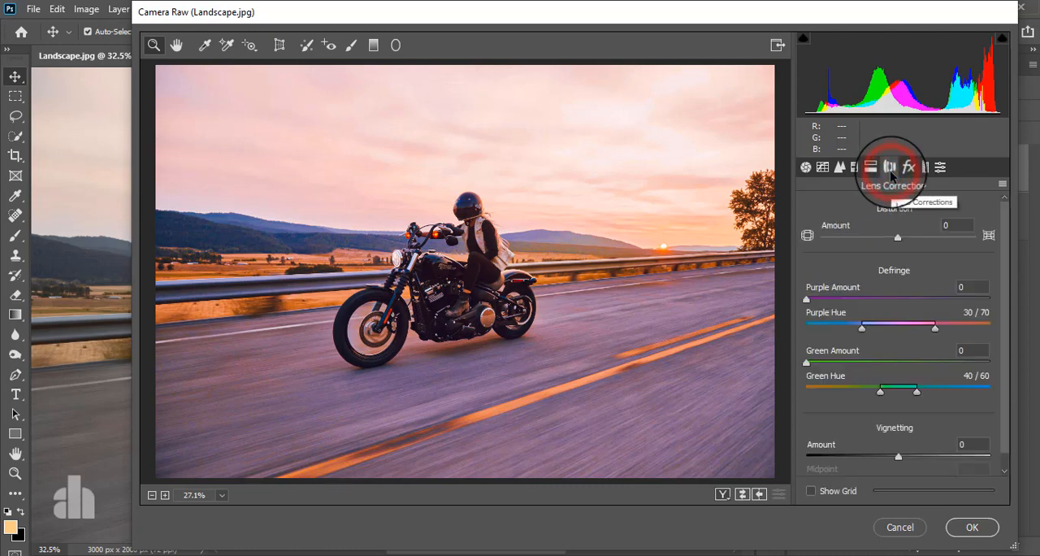
left_click(923, 169)
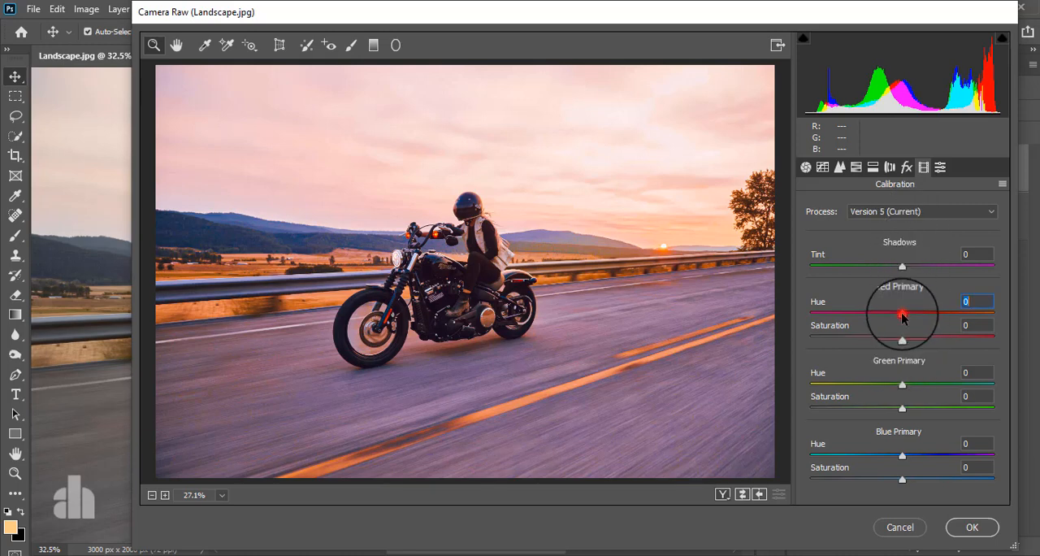
left_click_drag(902, 313, 899, 340)
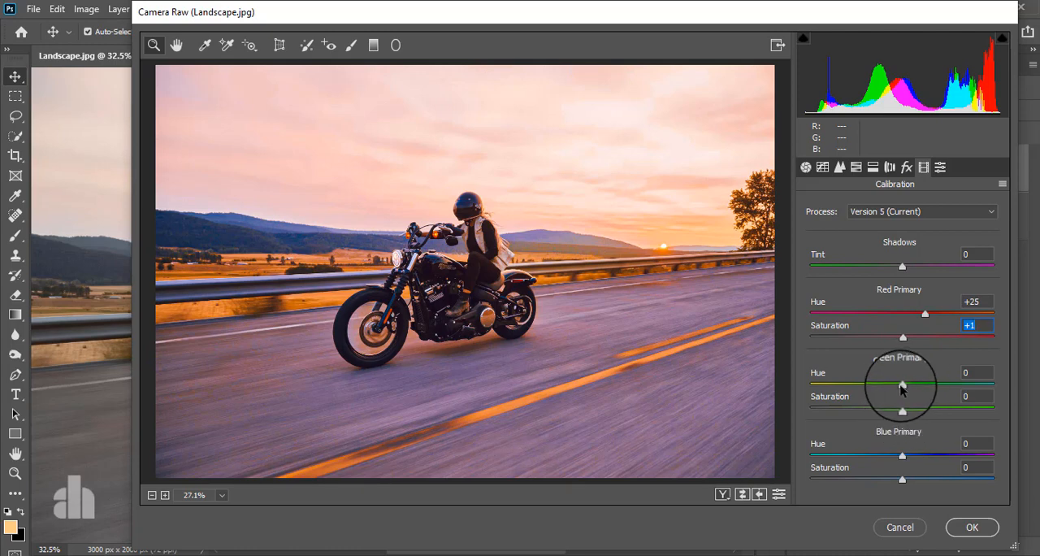
left_click_drag(901, 389, 905, 411)
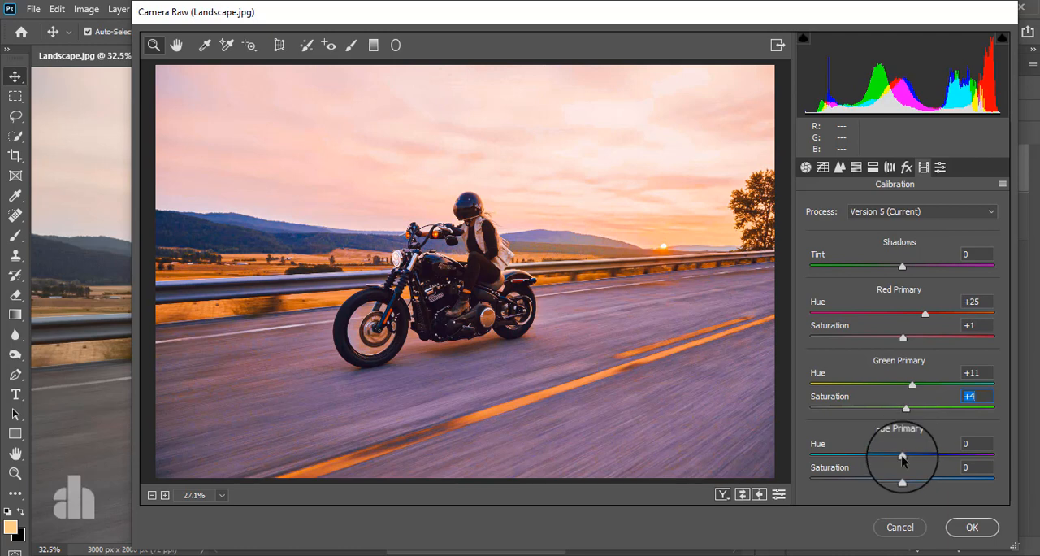
left_click_drag(902, 455, 902, 489)
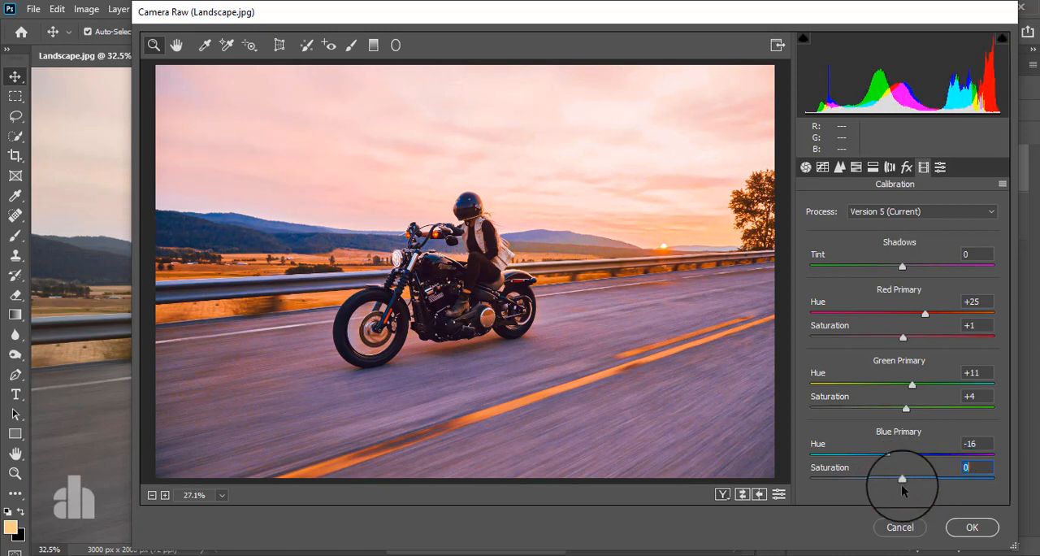
left_click(972, 527)
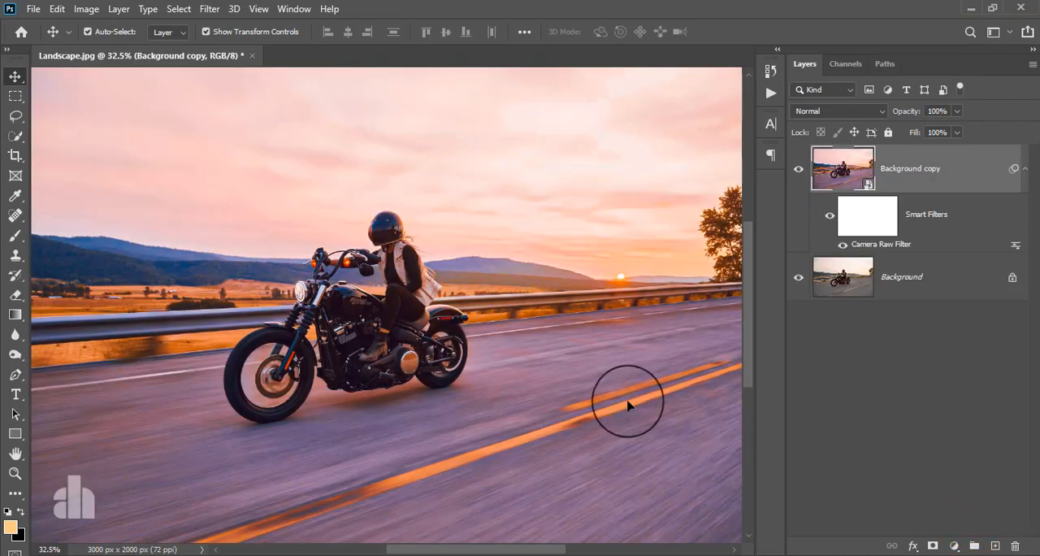
Step: Compare the graded photo with the original by hiding and showing the Background copy layer
scroll(504, 285, "down", 2)
scroll(505, 285, "up", 1)
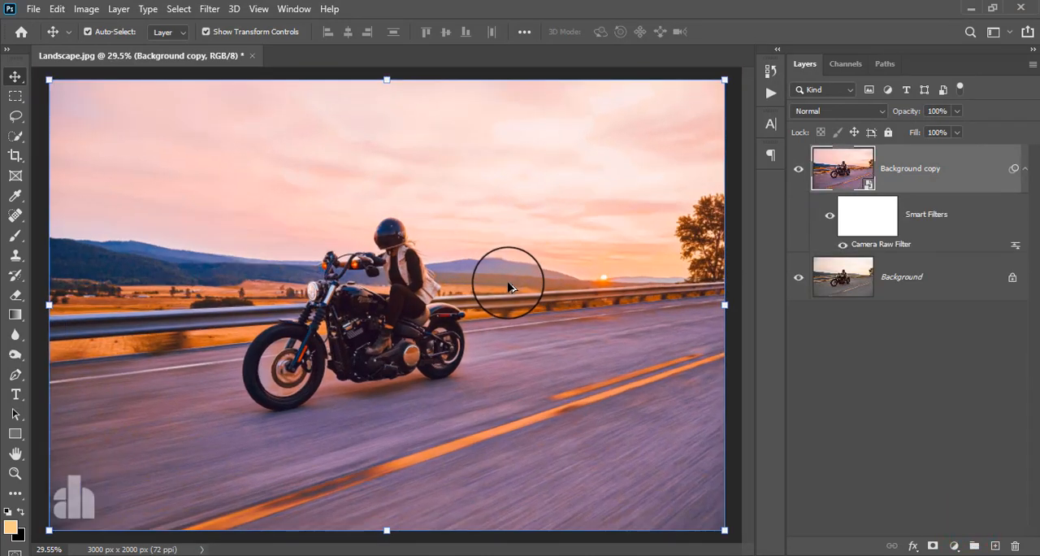
left_click(798, 169)
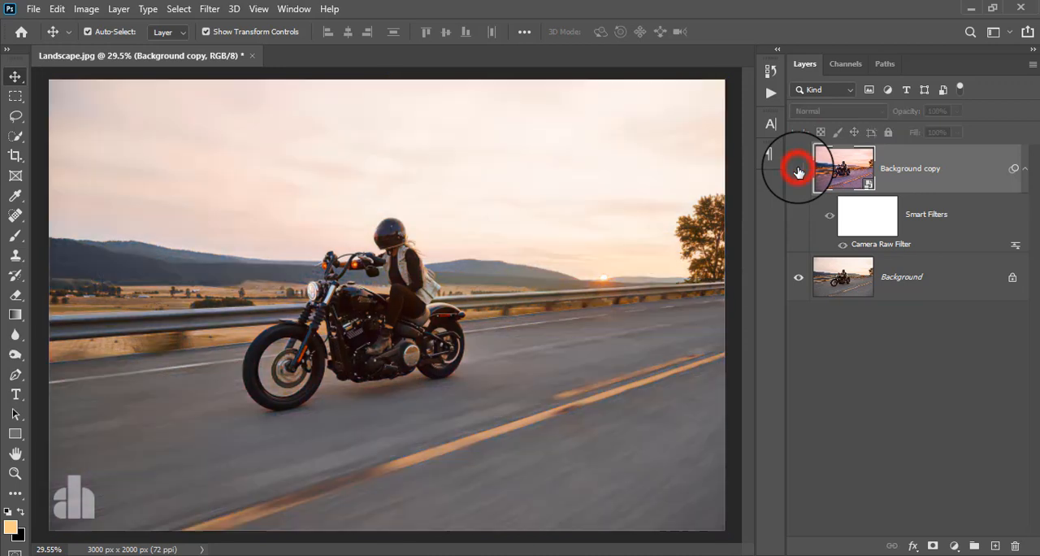
left_click(798, 170)
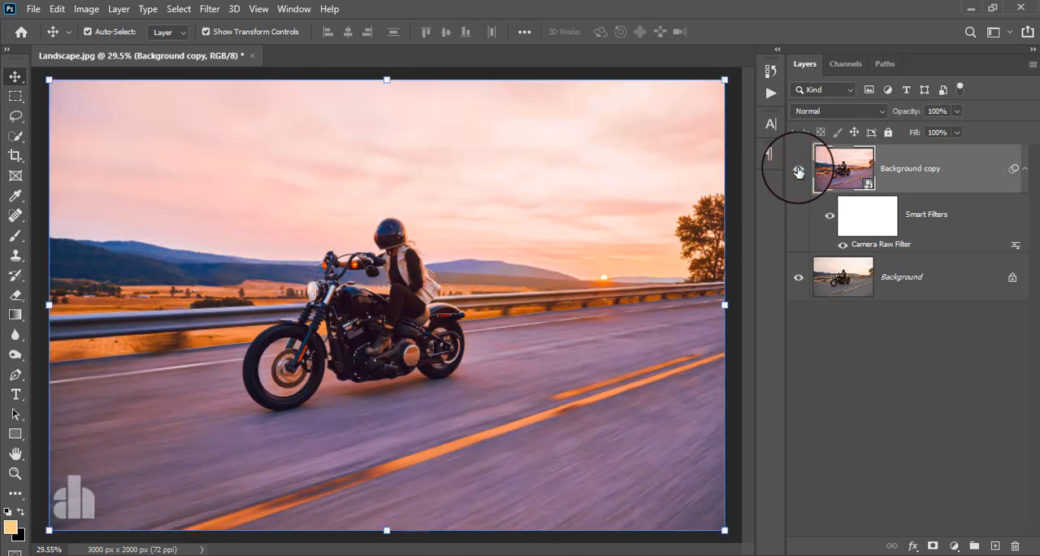
Step: Stamp all visible layers into a new layer above Background copy and convert it for smart filters
left_click(917, 170)
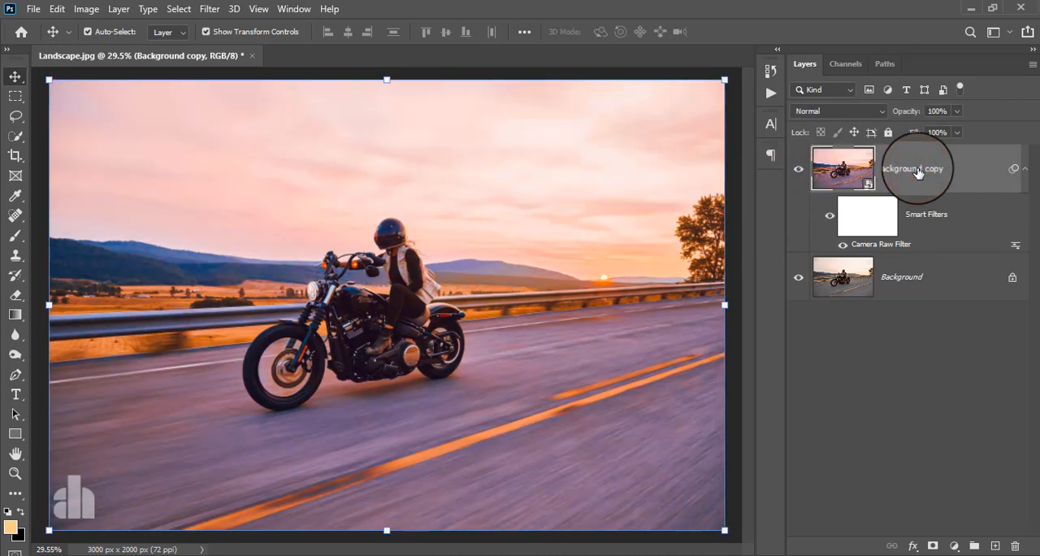
key("ctrl+alt+shift+e")
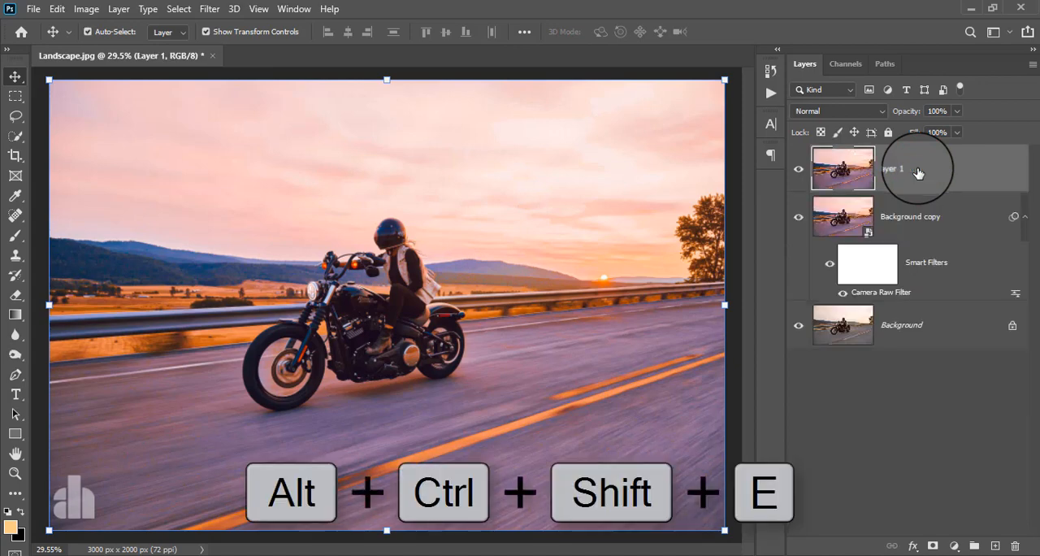
left_click(210, 9)
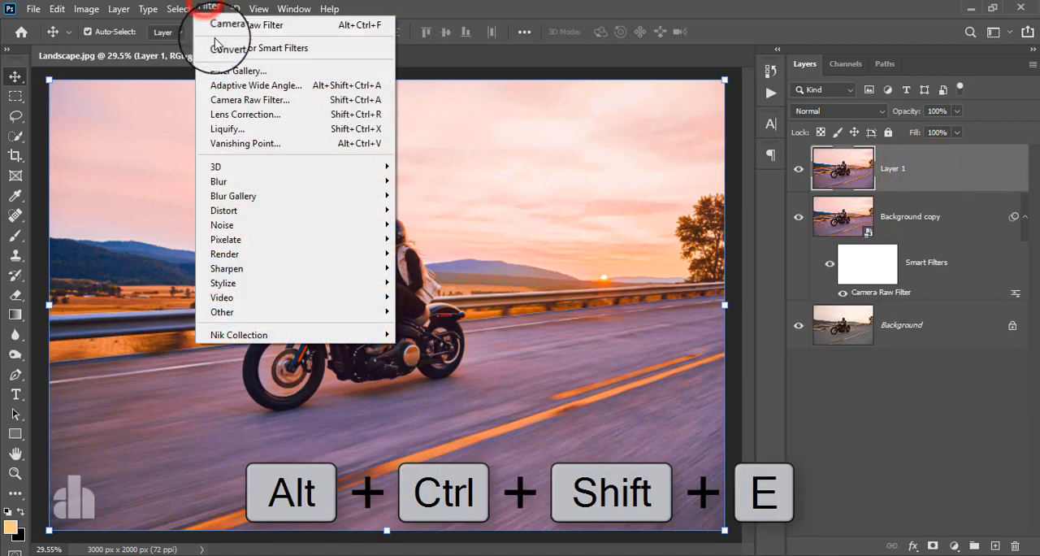
left_click(217, 49)
left_click(507, 218)
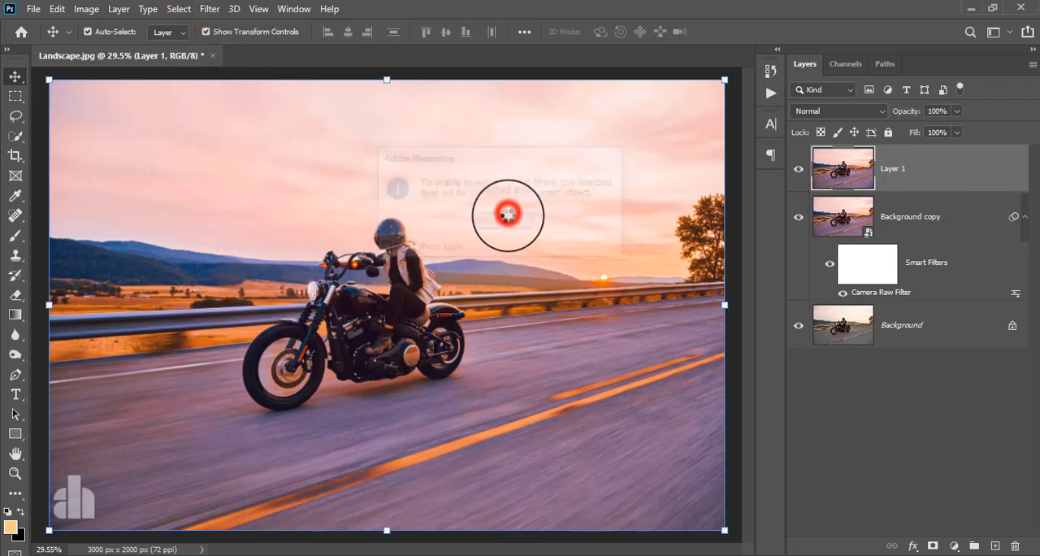
Step: Start the Camera Raw Filter on the stamped layer and raise Clarity to about +100
left_click(209, 9)
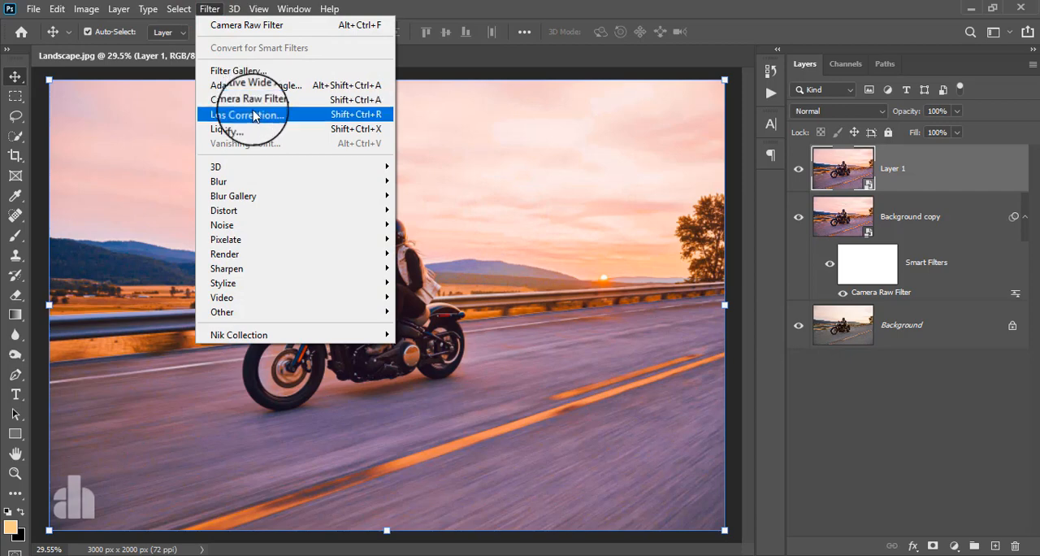
left_click(253, 102)
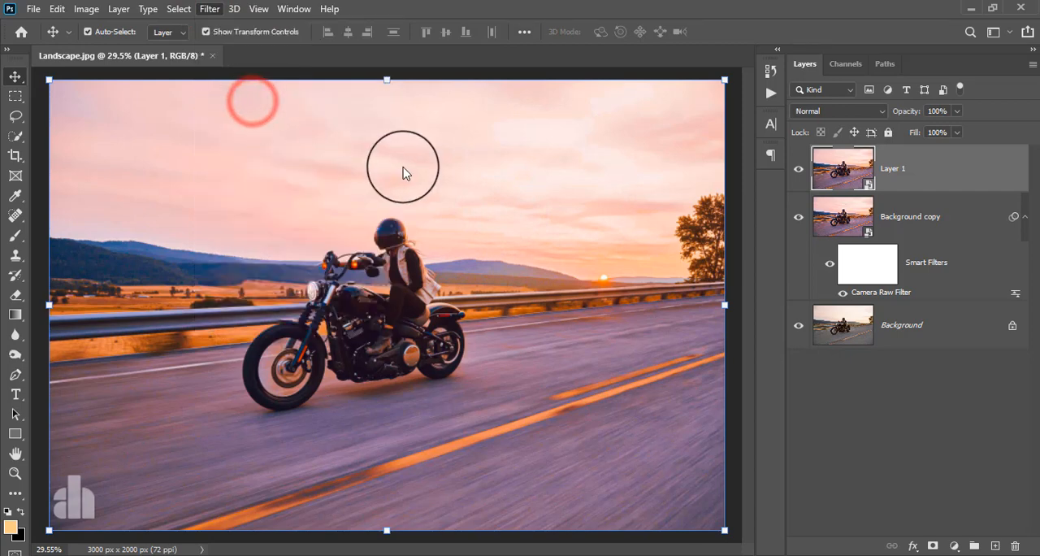
scroll(881, 402, "down", 3)
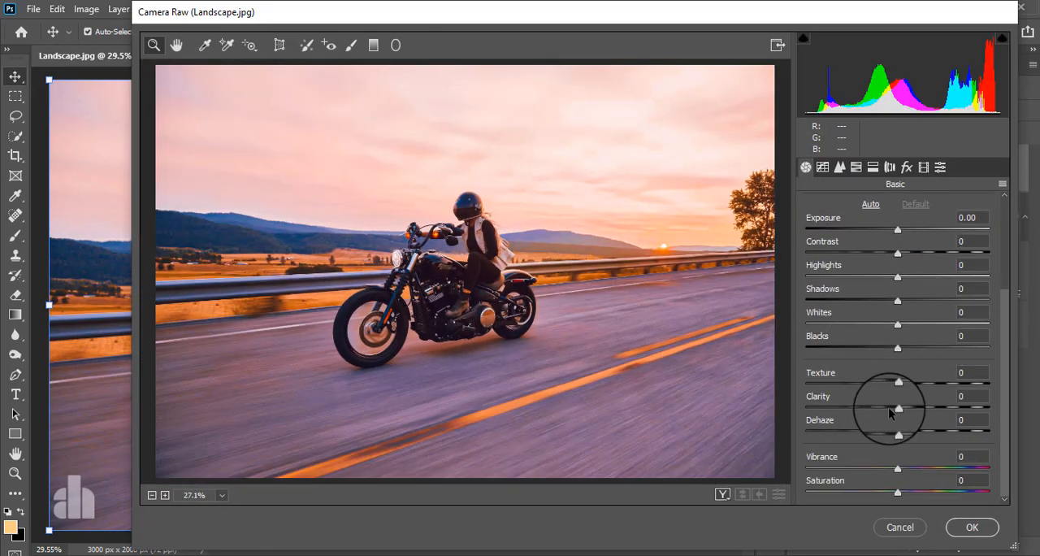
left_click_drag(897, 410, 997, 399)
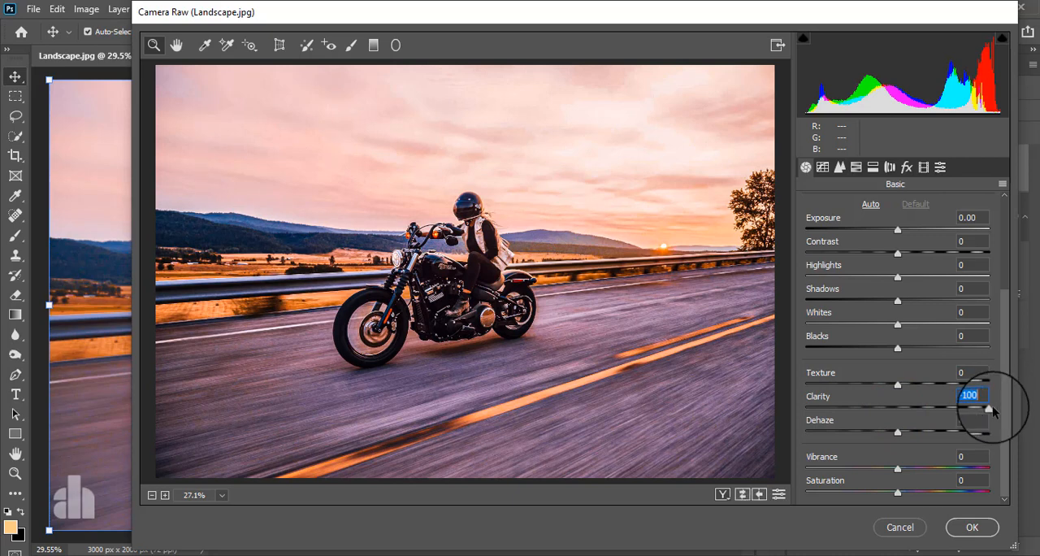
left_click_drag(992, 412, 994, 410)
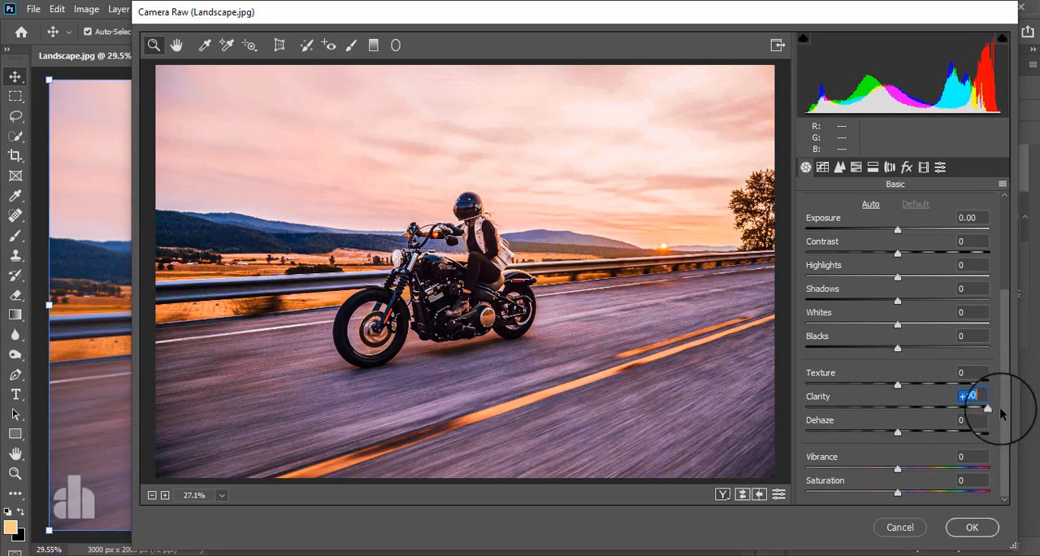
Step: Add a post-crop vignette with Amount -12 and Feather 100
left_click(907, 167)
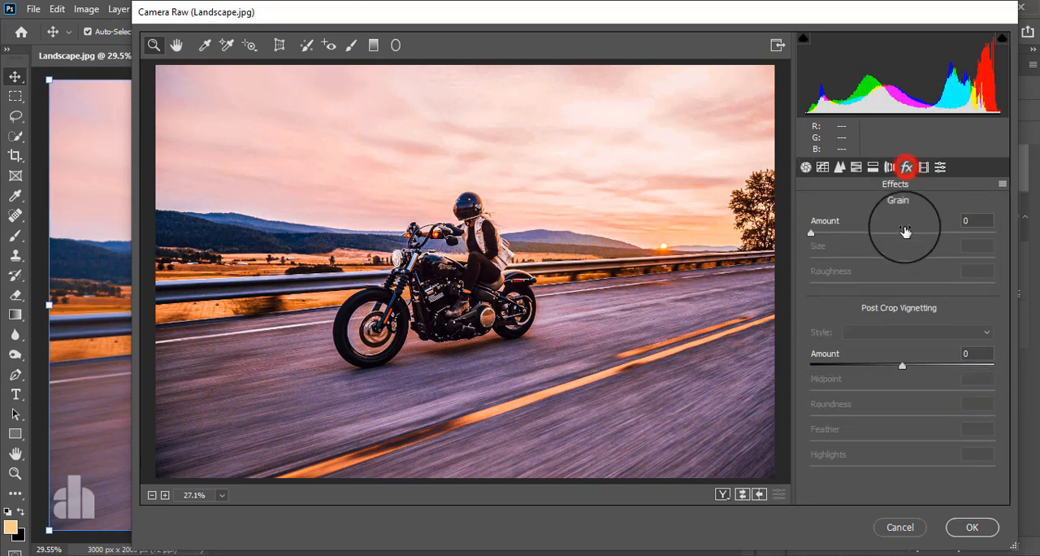
left_click_drag(900, 365, 891, 367)
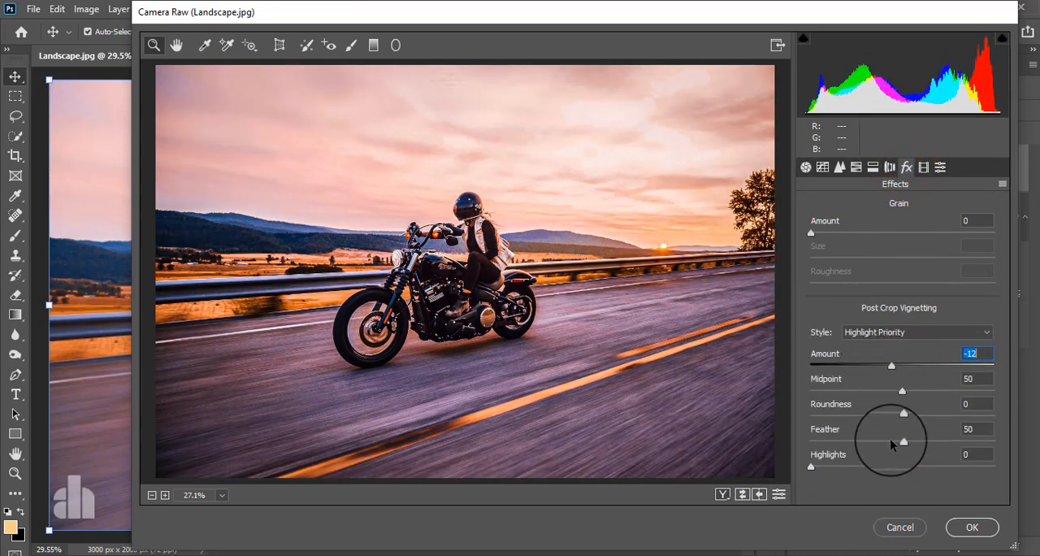
left_click_drag(902, 441, 995, 441)
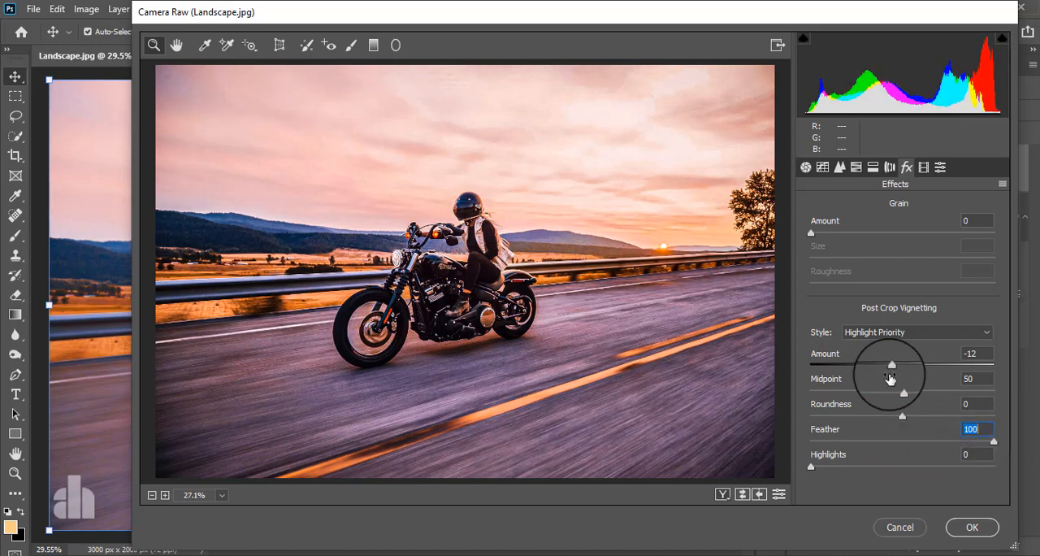
Step: Set the post-crop vignette Amount to -3, apply the filter and compare the photo with Layer 1 hidden and shown
mouse_move(892, 366)
left_mouse_down()
mouse_move(872, 362)
mouse_move(901, 369)
left_mouse_up()
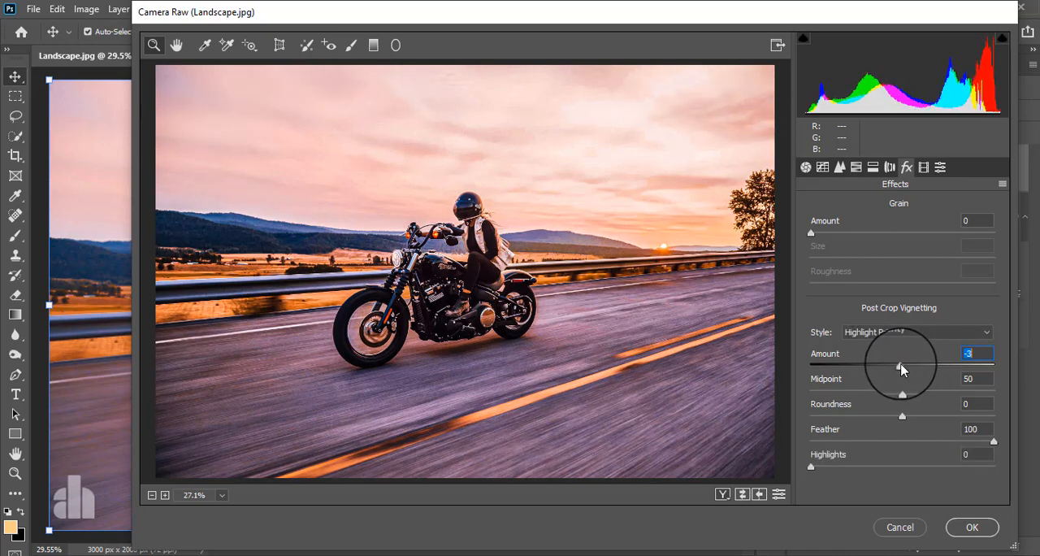
left_click(967, 525)
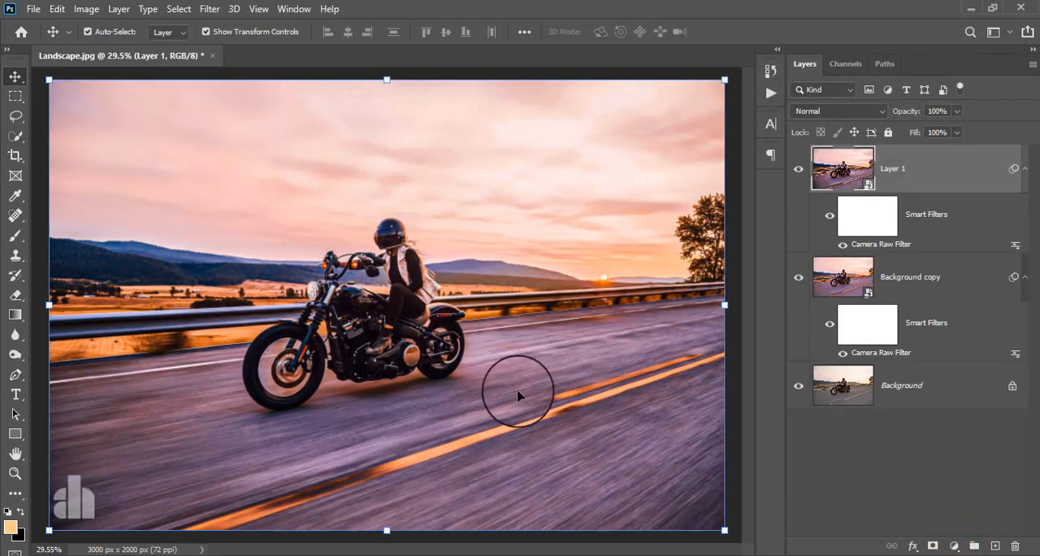
left_click(795, 170)
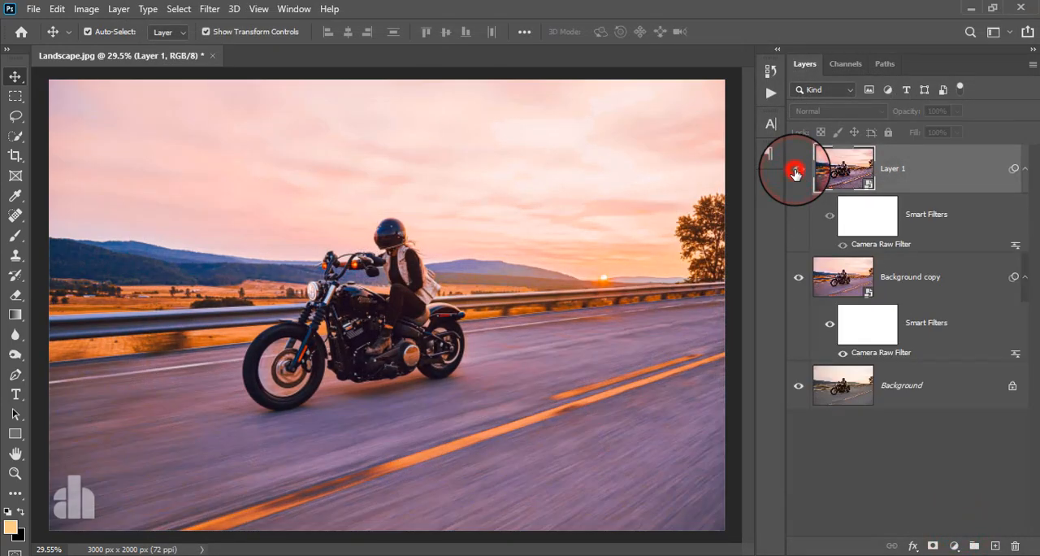
left_click(795, 170)
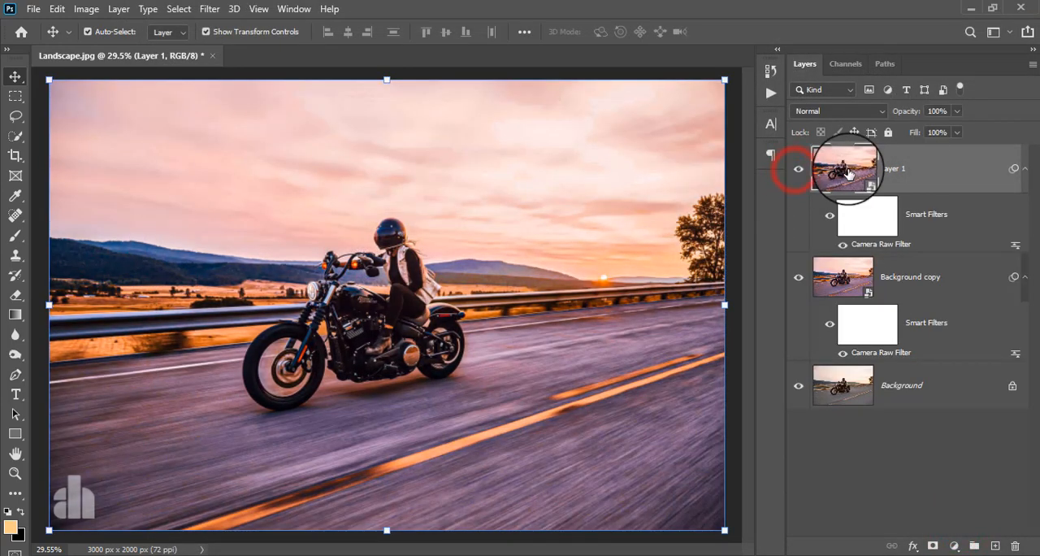
Step: Add a layer mask to Layer 1 and draw upward black-to-white linear gradients on it to limit the effect to the sky
left_click(931, 546)
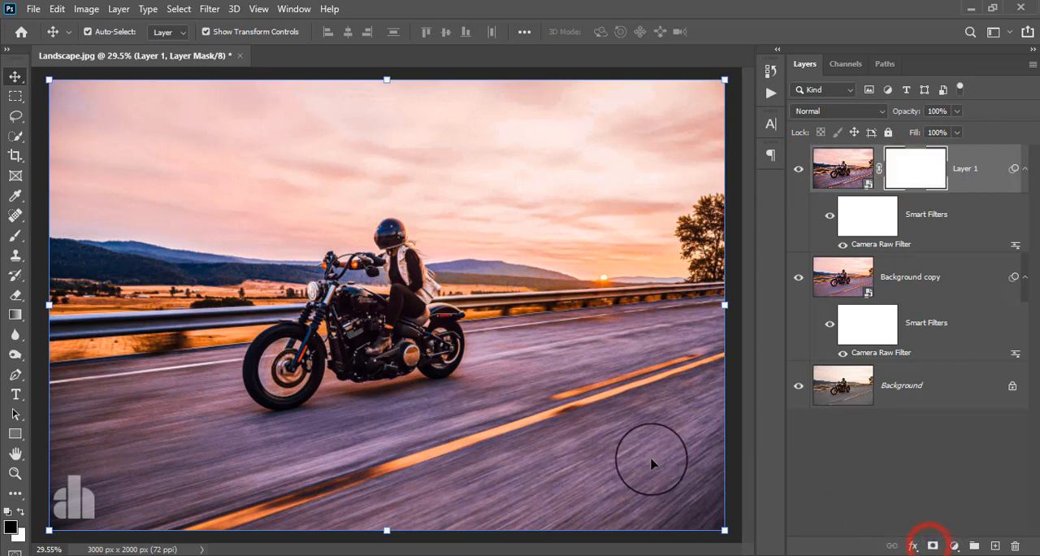
left_click(16, 314)
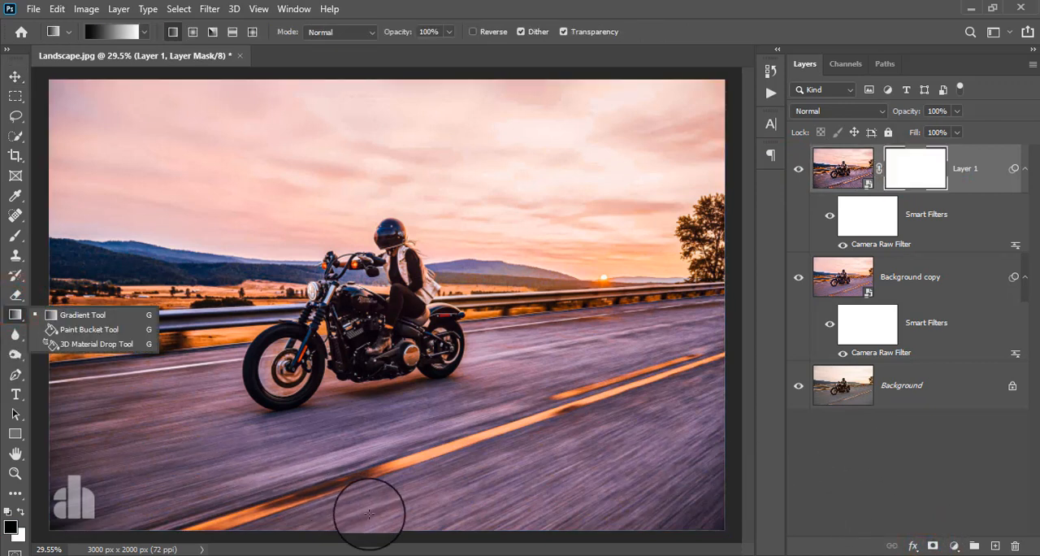
left_click_drag(371, 508, 372, 348)
left_click_drag(393, 449, 390, 226)
left_click_drag(396, 374, 387, 223)
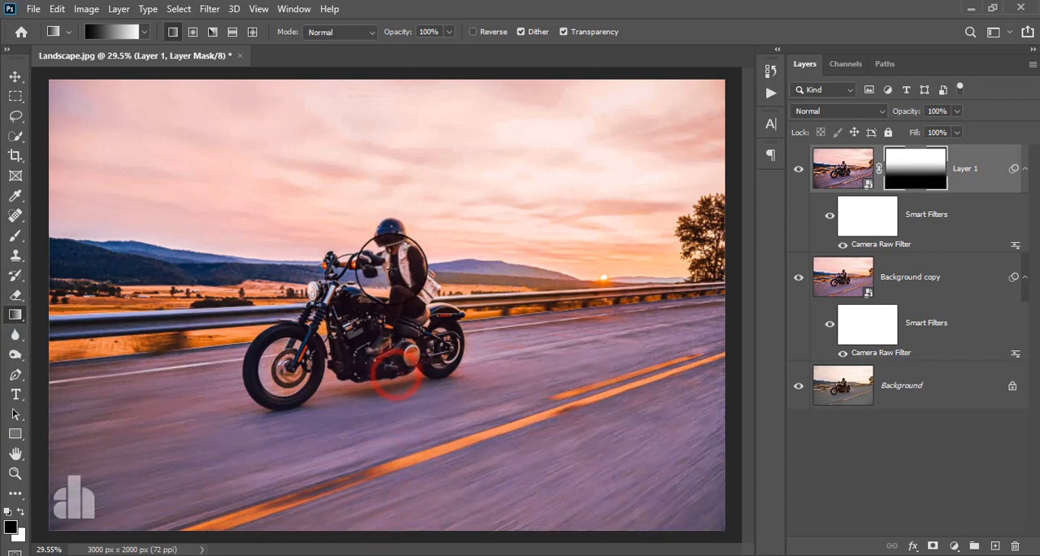
left_click_drag(400, 342, 401, 258)
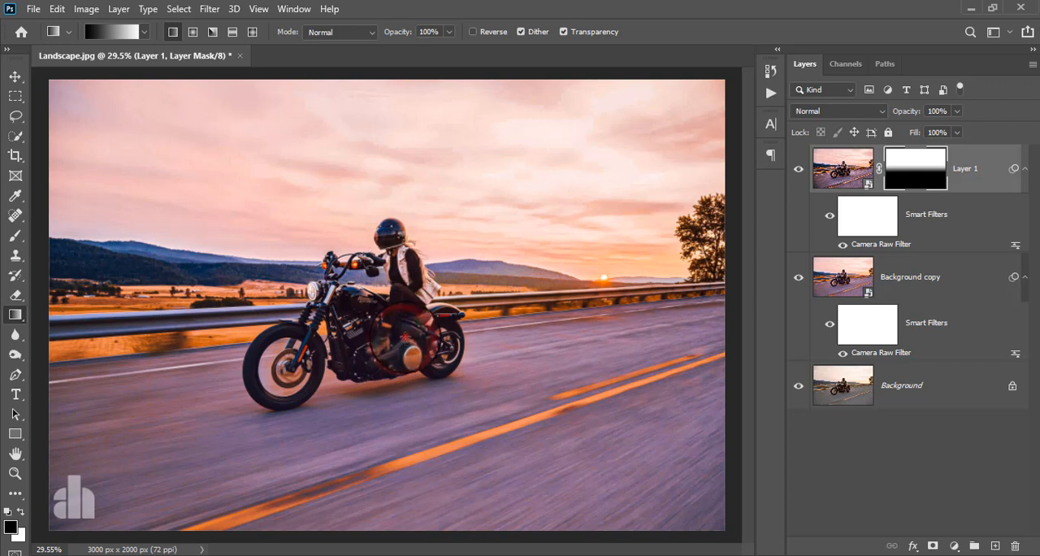
left_click_drag(406, 338, 406, 244)
left_click_drag(405, 321, 395, 232)
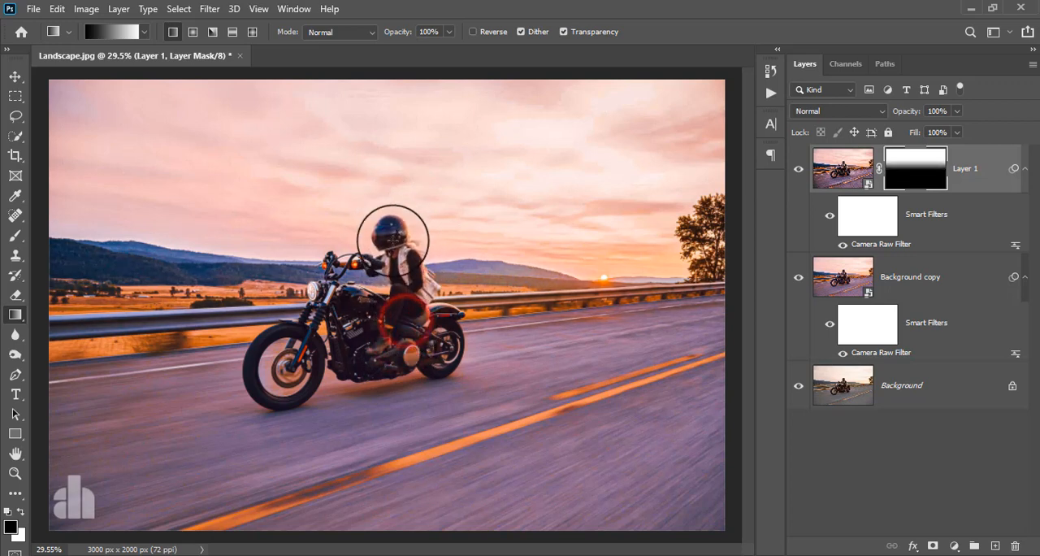
left_click_drag(396, 340, 382, 231)
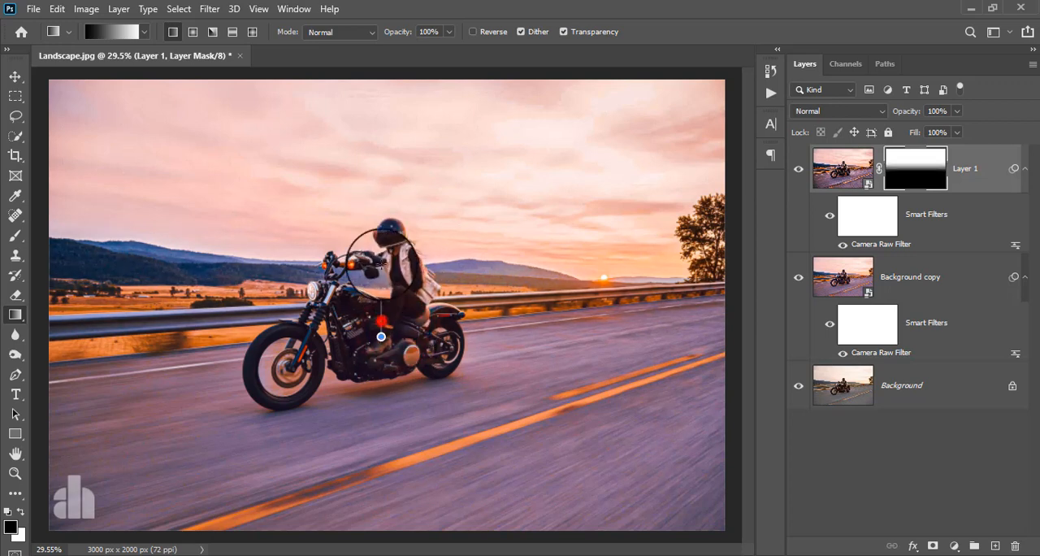
left_click_drag(378, 334, 382, 238)
Step: Compare the photo with the masked Layer 1 hidden and shown
left_click(798, 169)
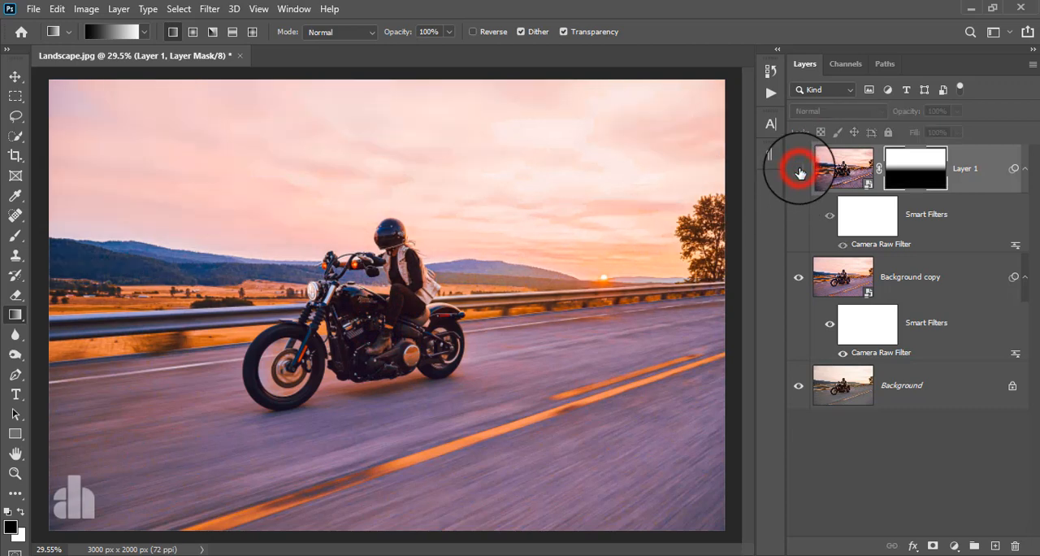
left_click(799, 170)
left_click(799, 170)
left_click(799, 170)
left_click(975, 162)
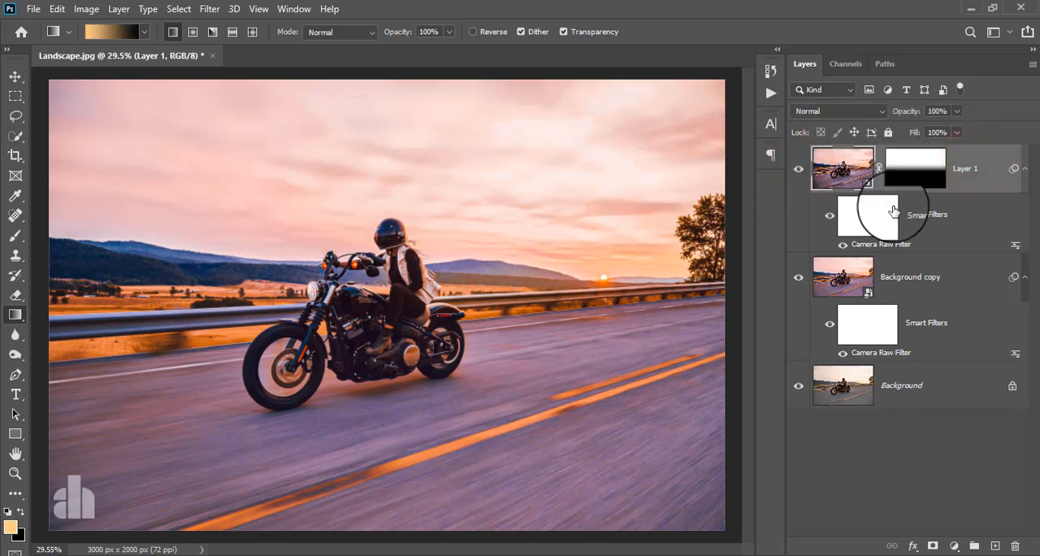
Step: Redraw the gradient on Layer 1's mask from the rider's torso to above the helmet and check the layer's effect
left_click(905, 169)
left_click_drag(398, 282, 391, 220)
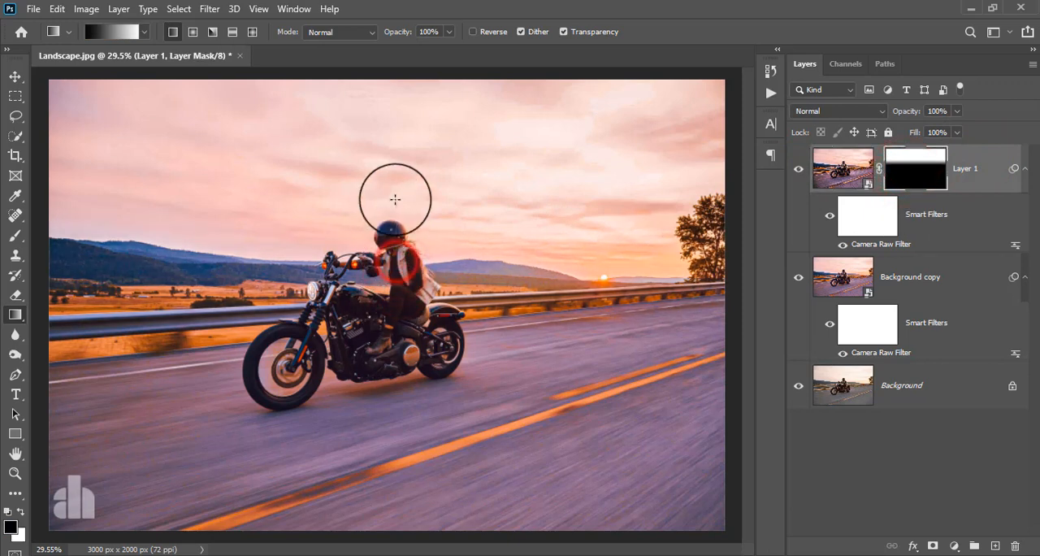
left_click(801, 169)
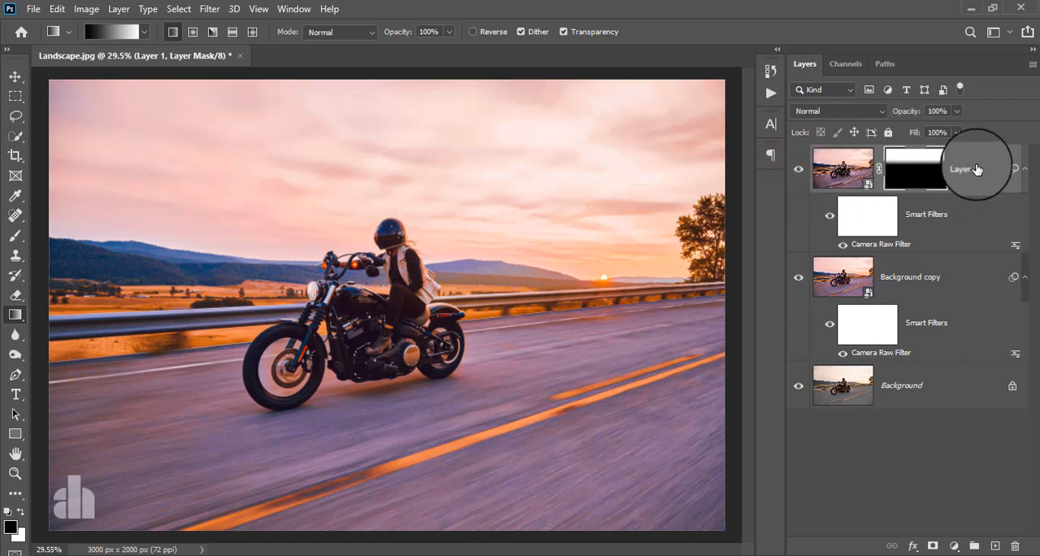
Step: Create a new layer above Layer 1 and paint it entirely black with a soft 1100 px brush at 100% opacity
left_click(977, 168)
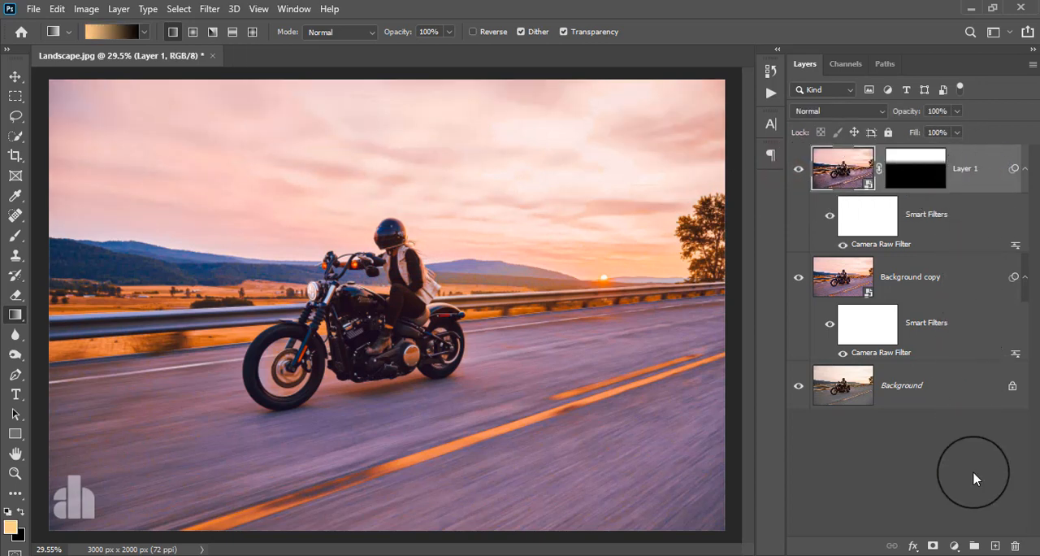
left_click(995, 546)
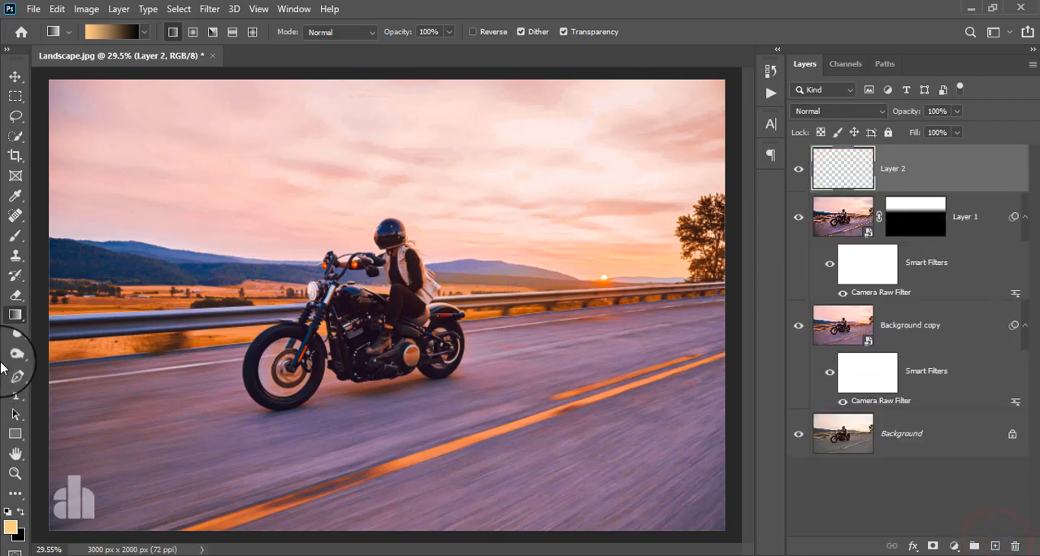
left_click(15, 235)
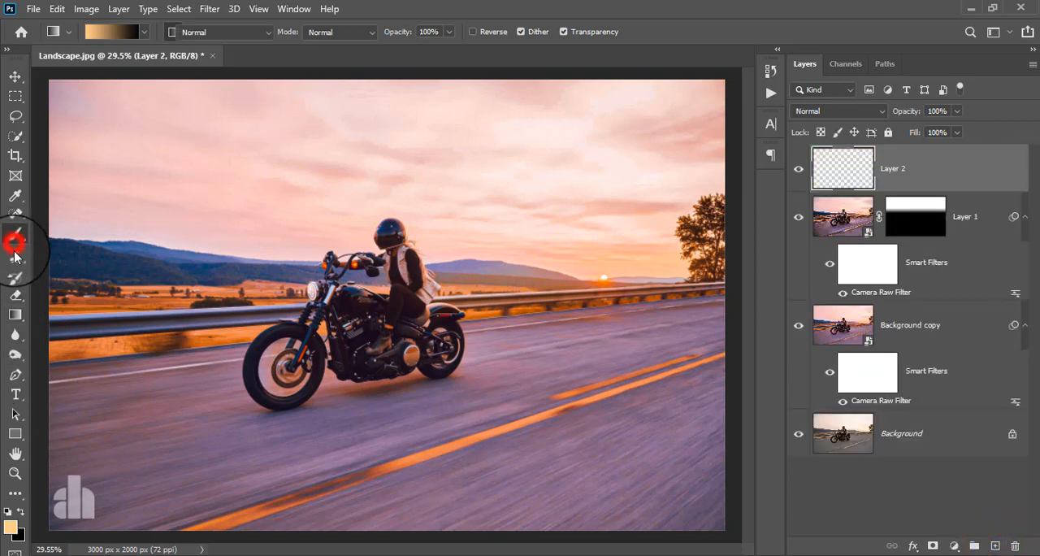
left_click(20, 510)
key("bracketright")
key("bracketright")
key("bracketright")
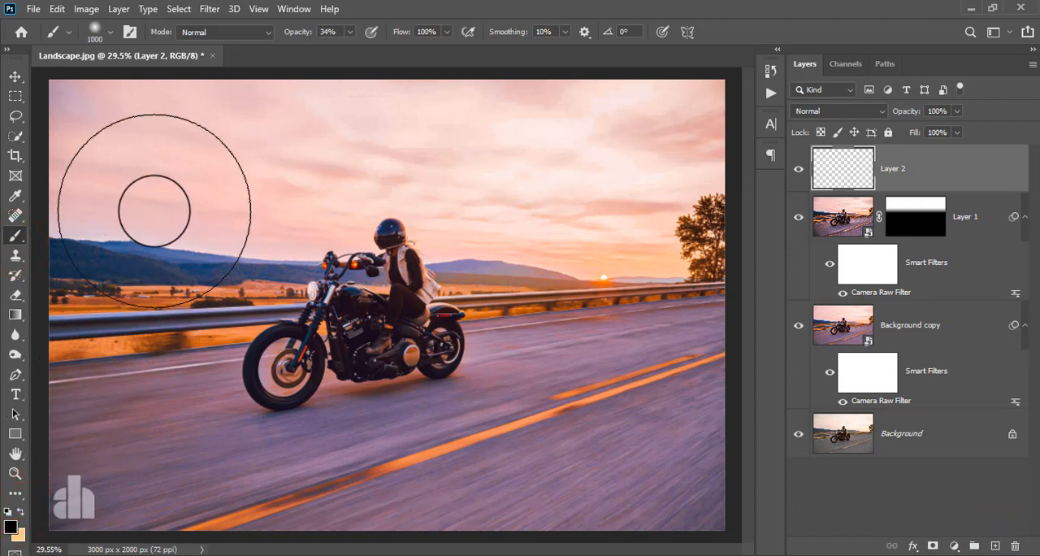
left_click(350, 33)
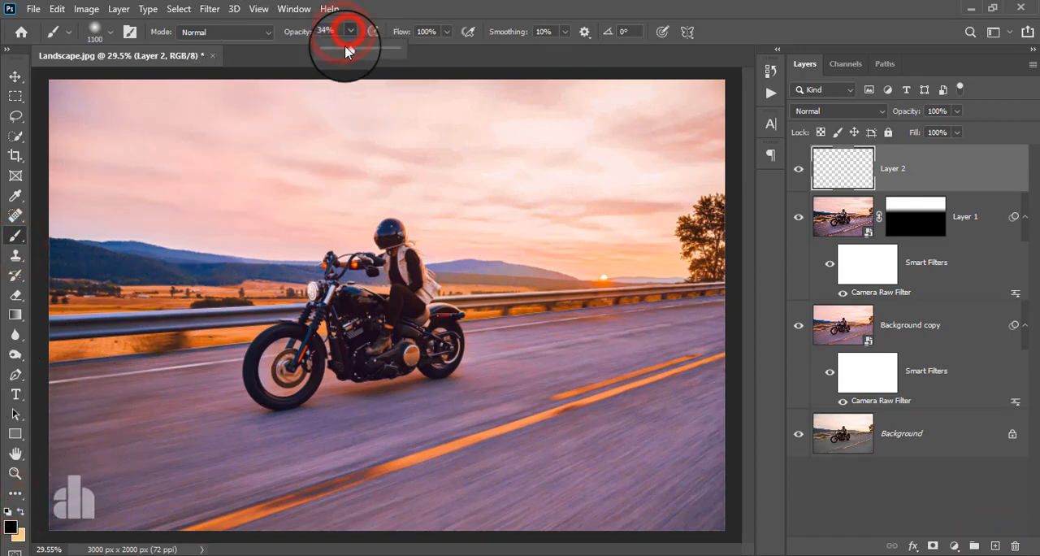
left_click_drag(344, 49, 479, 64)
left_click(94, 135)
mouse_move(234, 136)
left_mouse_down()
mouse_move(243, 98)
mouse_move(116, 139)
mouse_move(472, 122)
mouse_move(731, 195)
mouse_move(491, 508)
mouse_move(47, 395)
mouse_move(627, 209)
mouse_move(236, 374)
mouse_move(673, 325)
mouse_move(35, 457)
mouse_move(766, 495)
mouse_move(341, 485)
mouse_move(53, 119)
mouse_move(642, 269)
mouse_move(82, 257)
mouse_move(37, 143)
left_mouse_up()
Step: Add a white layer mask to the black layer
left_click(15, 75)
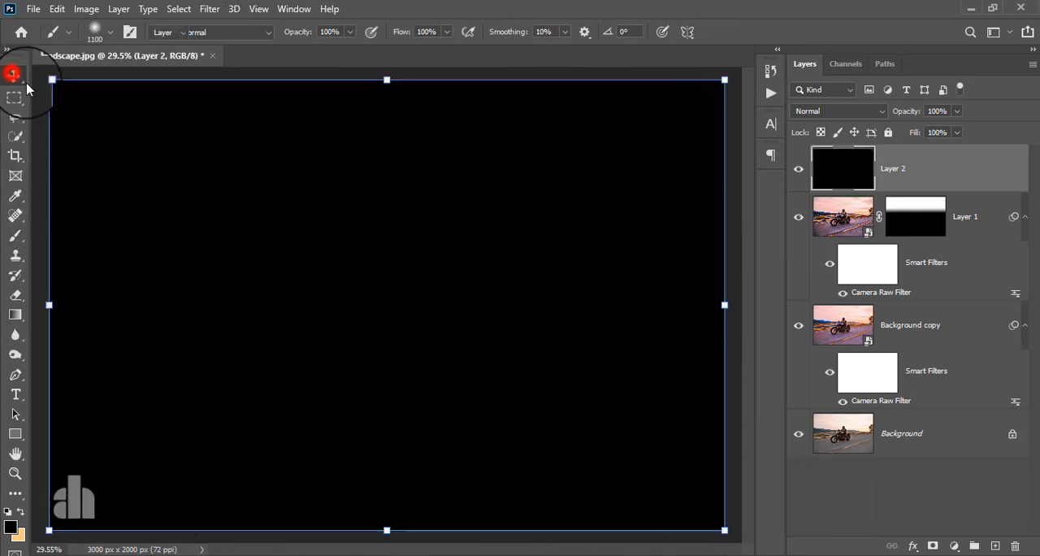
left_click(932, 546)
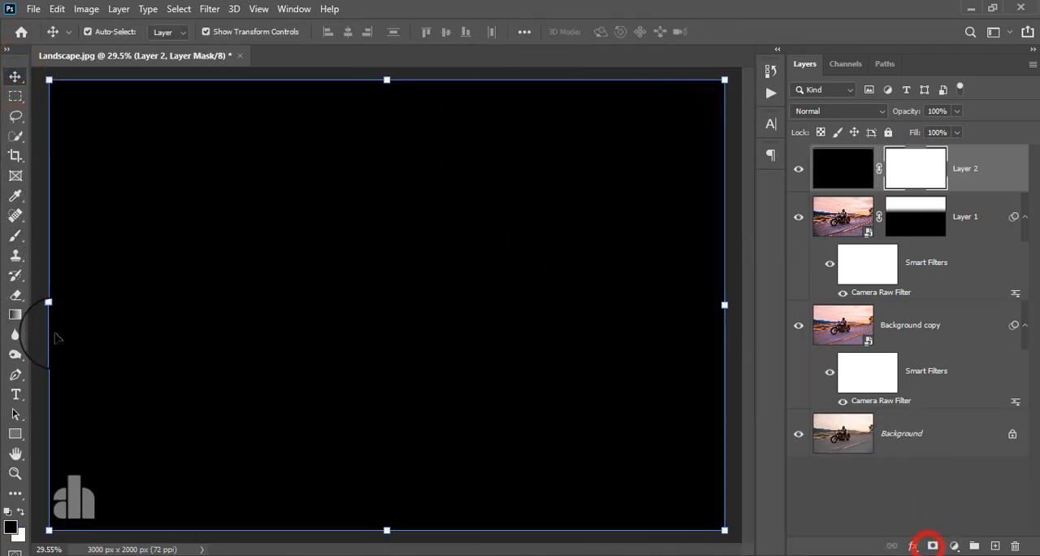
left_click(15, 235)
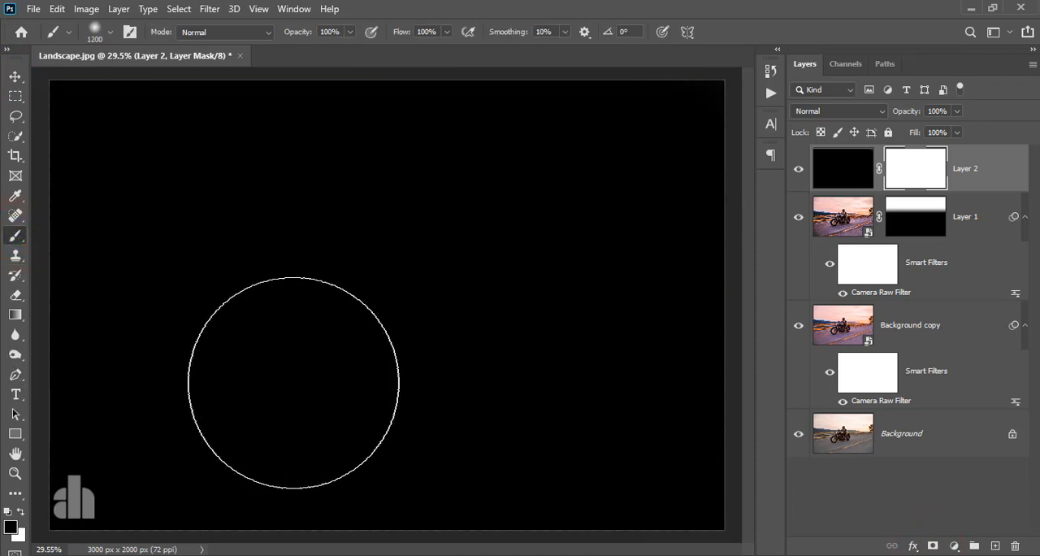
key("bracketright")
key("bracketright")
key("bracketright")
key("bracketright")
key("bracketright")
key("bracketleft")
key("bracketleft")
key("bracketleft")
key("bracketleft")
key("bracketleft")
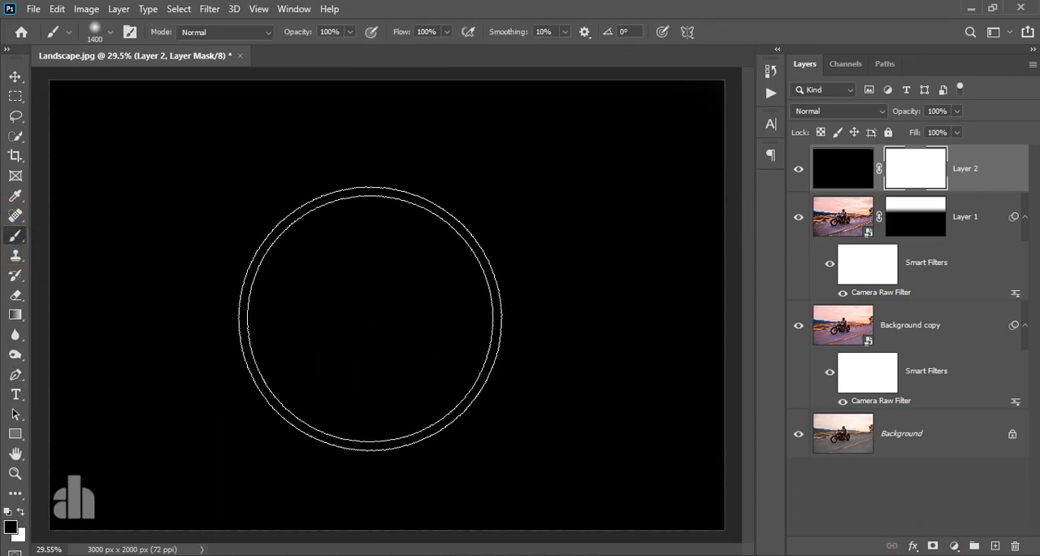
Step: Draw downward black-to-white linear gradients on the black layer's mask so the darkening covers only the bottom of the road
left_click(15, 316)
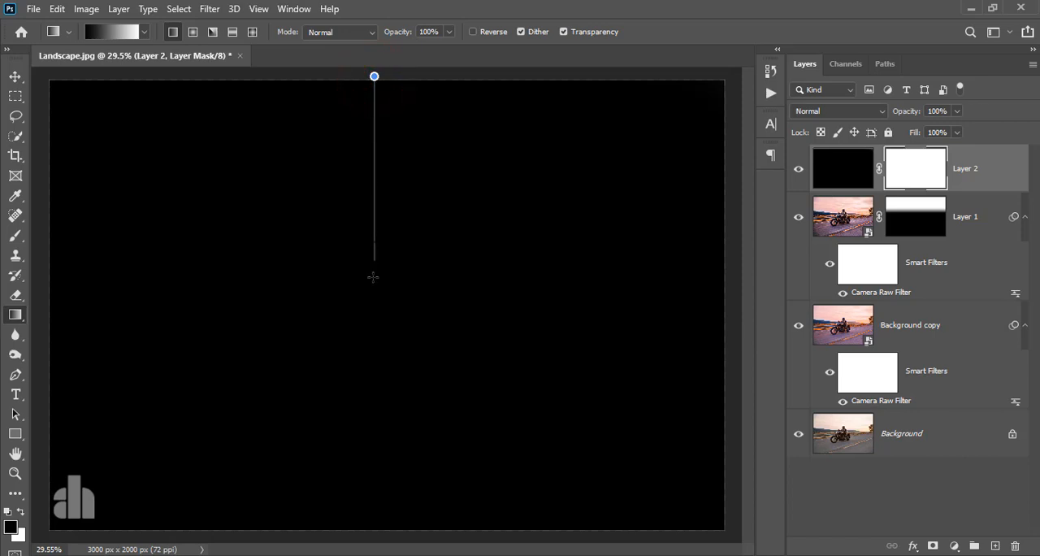
left_click_drag(367, 355, 367, 355)
left_click_drag(364, 415, 362, 430)
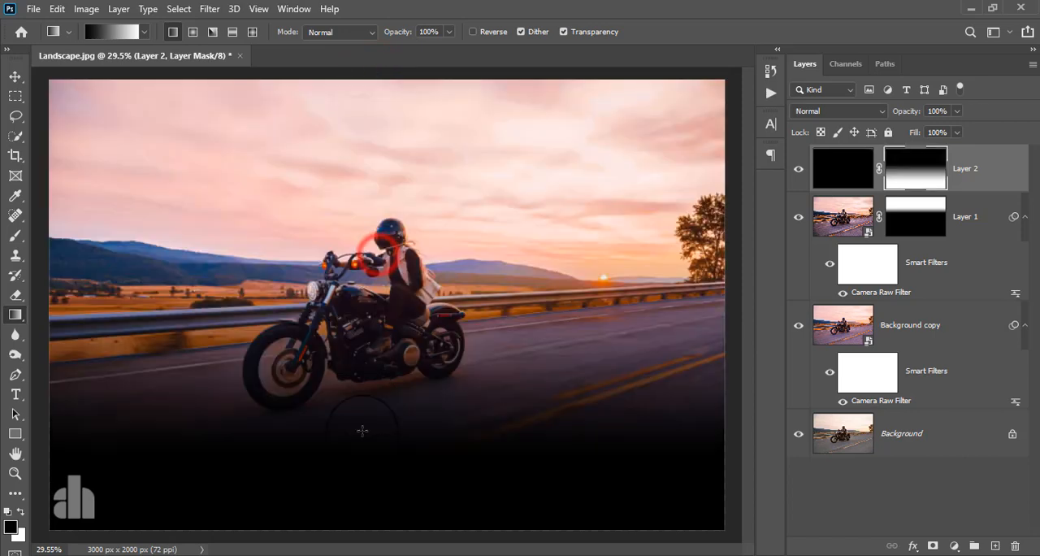
left_click_drag(344, 505, 342, 501)
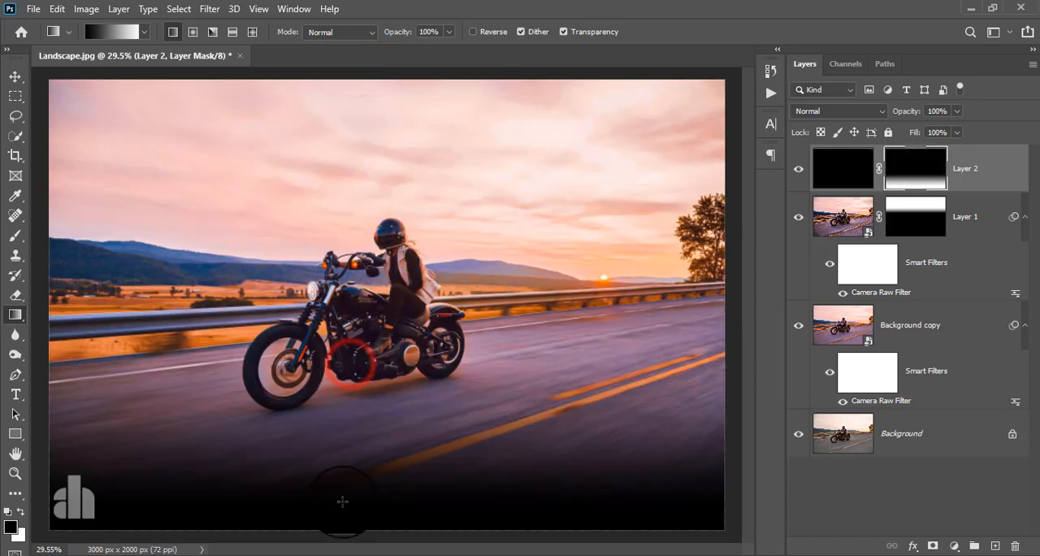
left_click(15, 76)
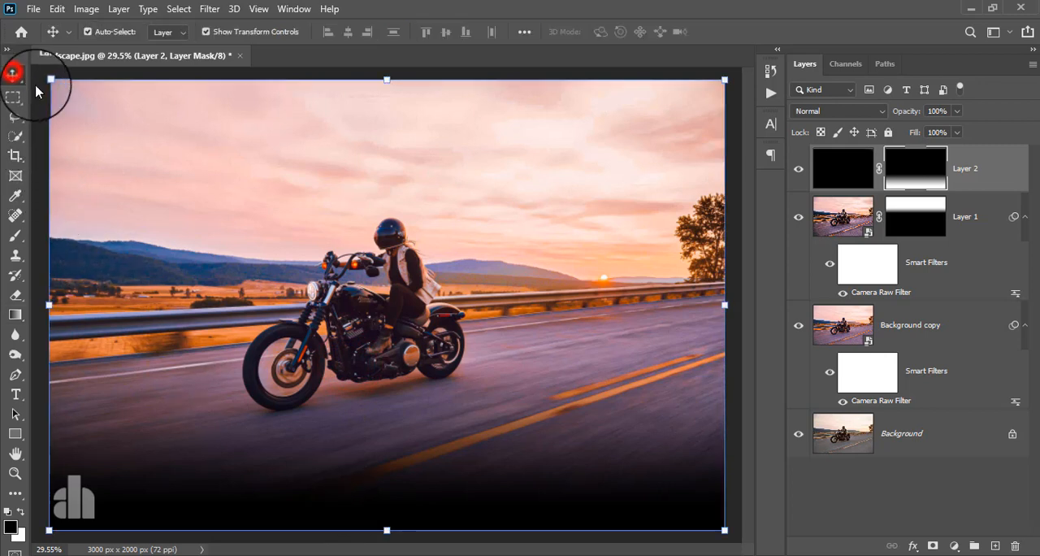
Step: Enlarge the black gradient layer proportionally to 189.82%, extending it above and below the canvas for a softer fade, and apply the transform
left_click(824, 170)
key("ctrl+minus")
key("ctrl+minus")
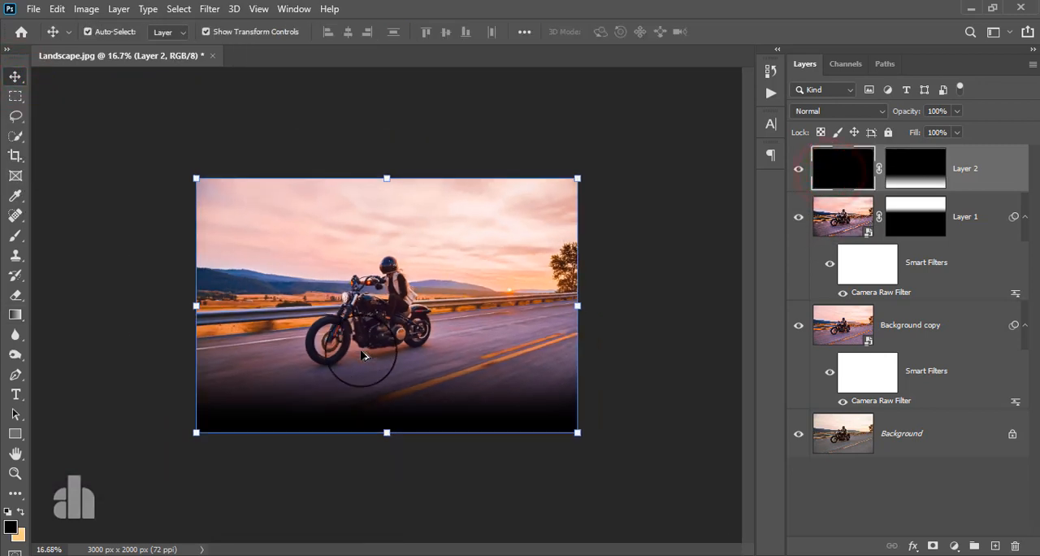
left_click_drag(386, 158, 395, 51)
left_click_drag(389, 431, 397, 485)
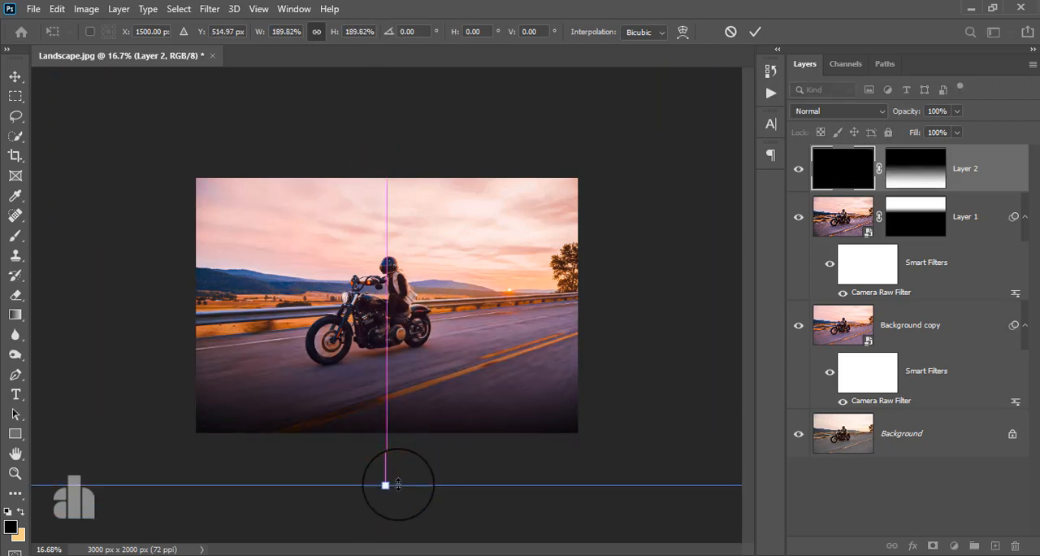
key("ctrl+minus")
key("ctrl+plus")
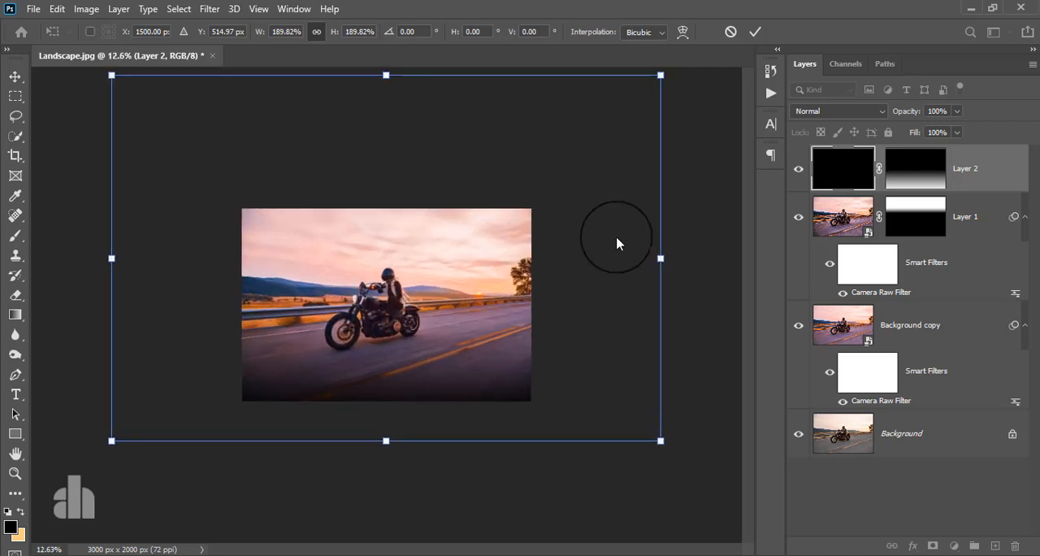
left_click(755, 33)
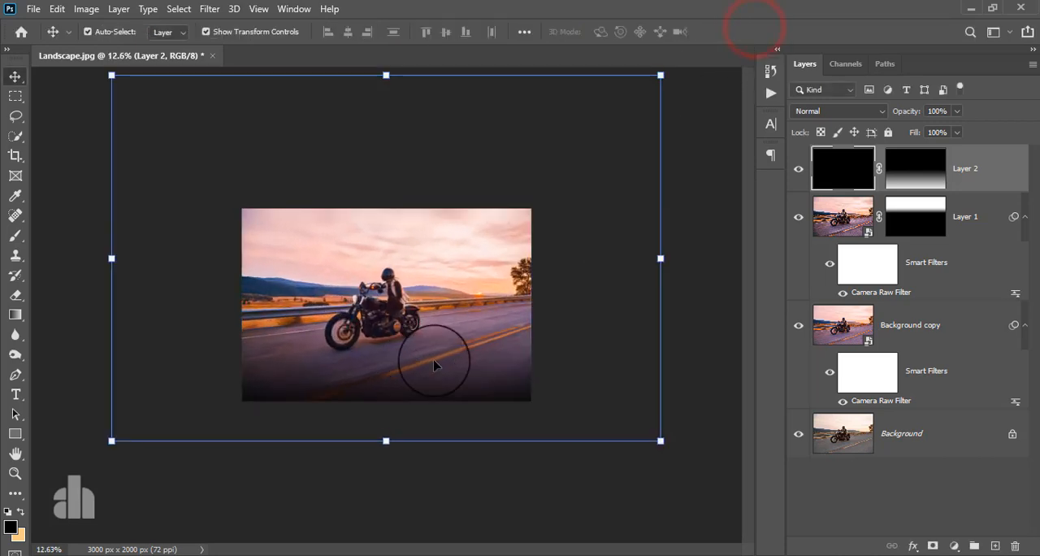
Step: Lower the black gradient layer's opacity to 42% and compare the photo with the layer hidden and shown
key("ctrl+plus")
key("ctrl+plus")
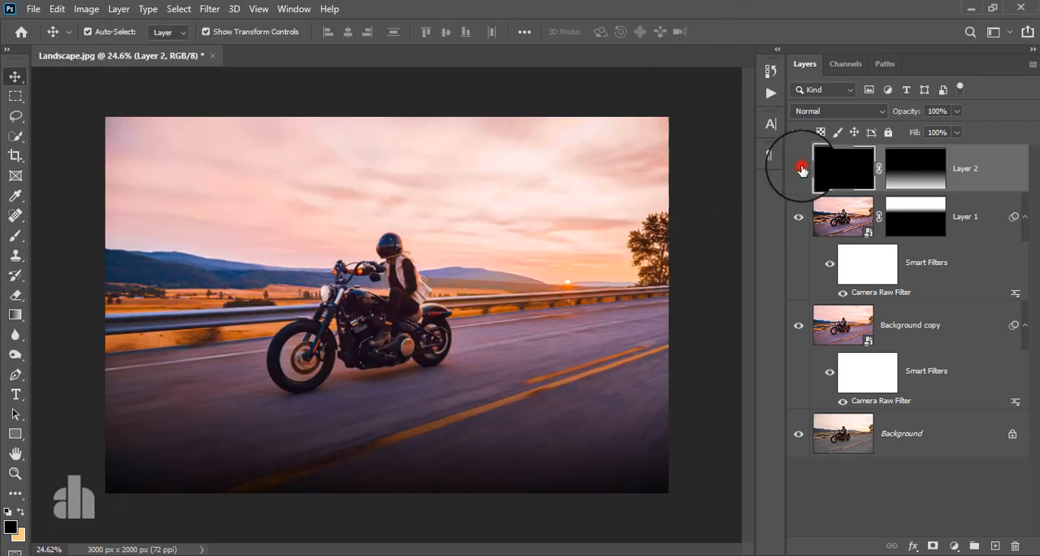
left_click(799, 168)
left_click(799, 168)
left_click(1007, 180)
left_click(957, 111)
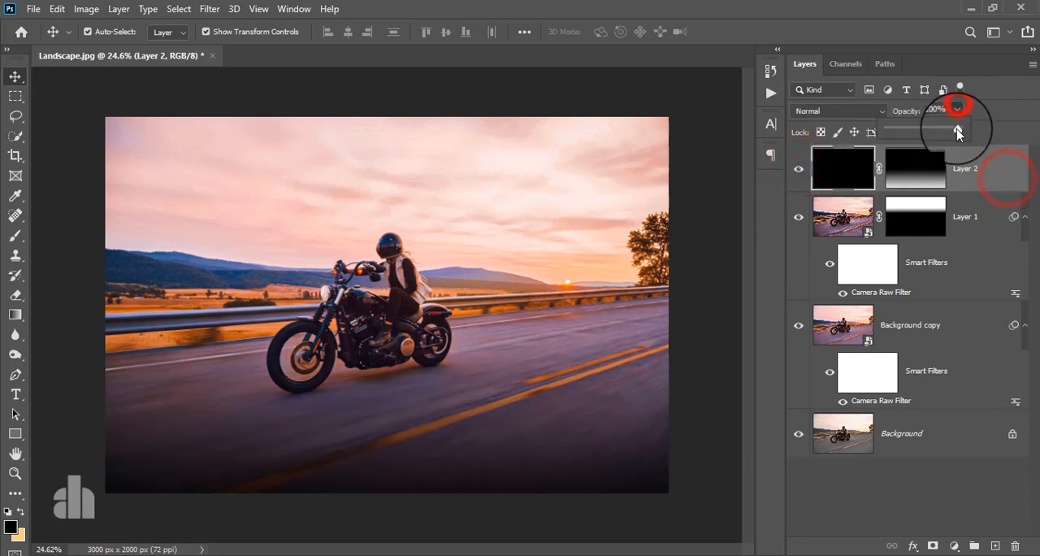
left_click_drag(959, 128, 918, 133)
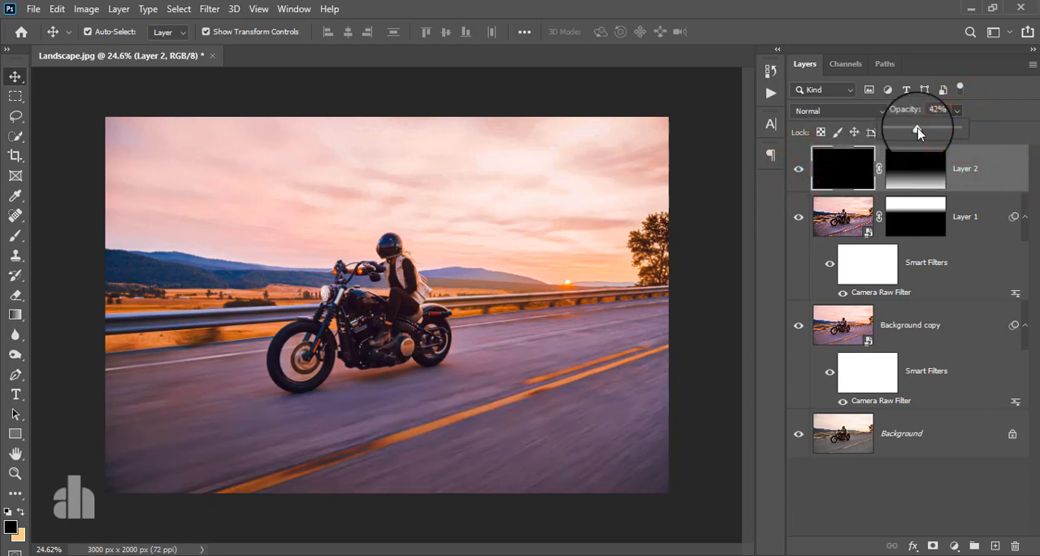
left_click(799, 169)
left_click(799, 168)
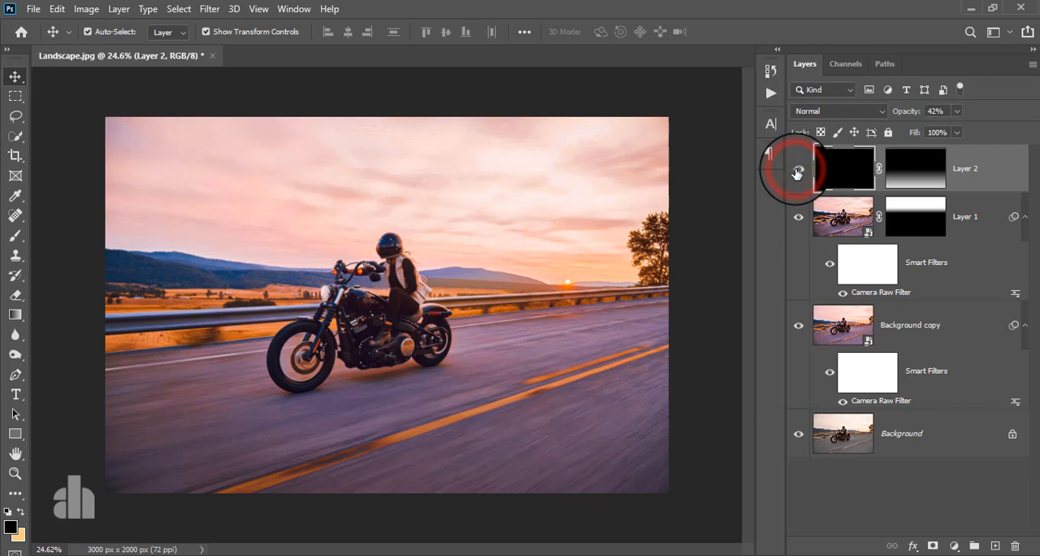
Step: Paint black with a 400 px soft brush on the black layer's mask over the motorcycle to remove the darkening there
left_click(902, 169)
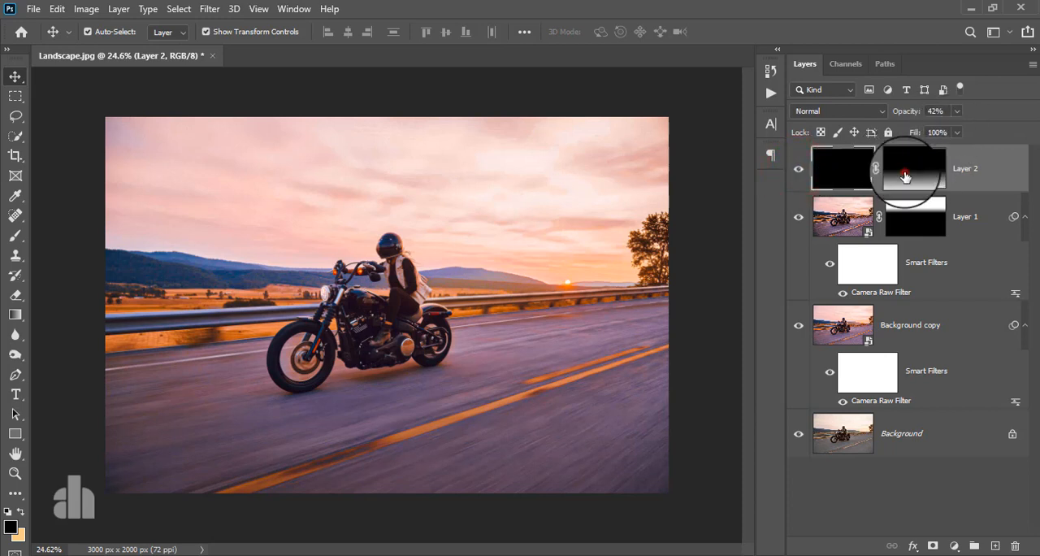
left_click(16, 237)
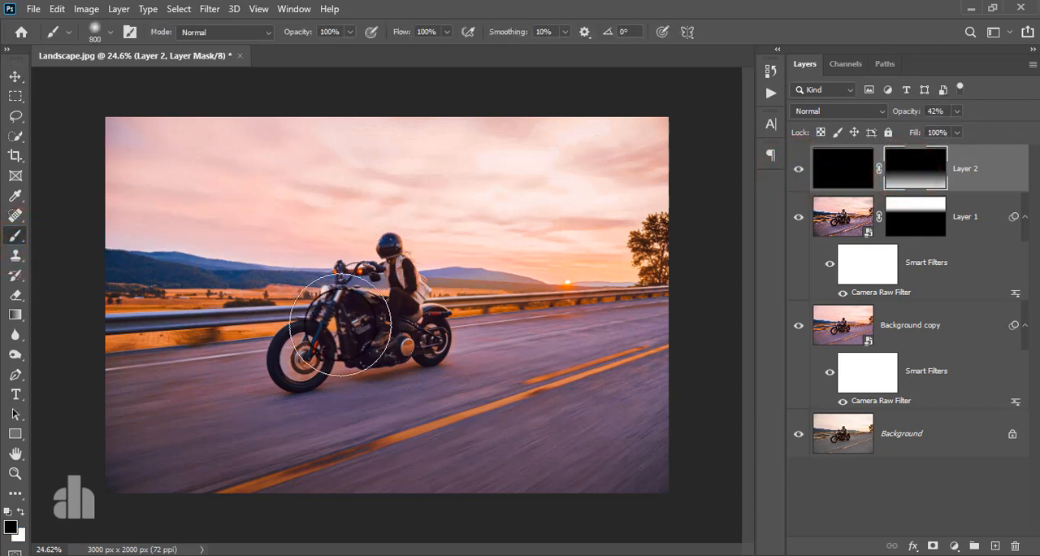
key("bracketleft")
key("bracketleft")
key("bracketleft")
key("bracketleft")
key("bracketleft")
key("bracketleft")
key("bracketleft")
key("bracketleft")
mouse_move(293, 367)
left_mouse_down()
mouse_move(388, 317)
mouse_move(396, 344)
mouse_move(317, 351)
left_mouse_up()
mouse_move(312, 353)
left_mouse_down()
mouse_move(385, 351)
mouse_move(412, 343)
mouse_move(306, 351)
mouse_move(439, 330)
mouse_move(337, 313)
mouse_move(353, 314)
mouse_move(316, 343)
mouse_move(382, 279)
mouse_move(455, 297)
mouse_move(406, 260)
mouse_move(399, 272)
left_mouse_up()
Step: Add a Gradient Map adjustment layer above the black gradient layer and move its properties clear of the motorcycle
left_click(981, 179)
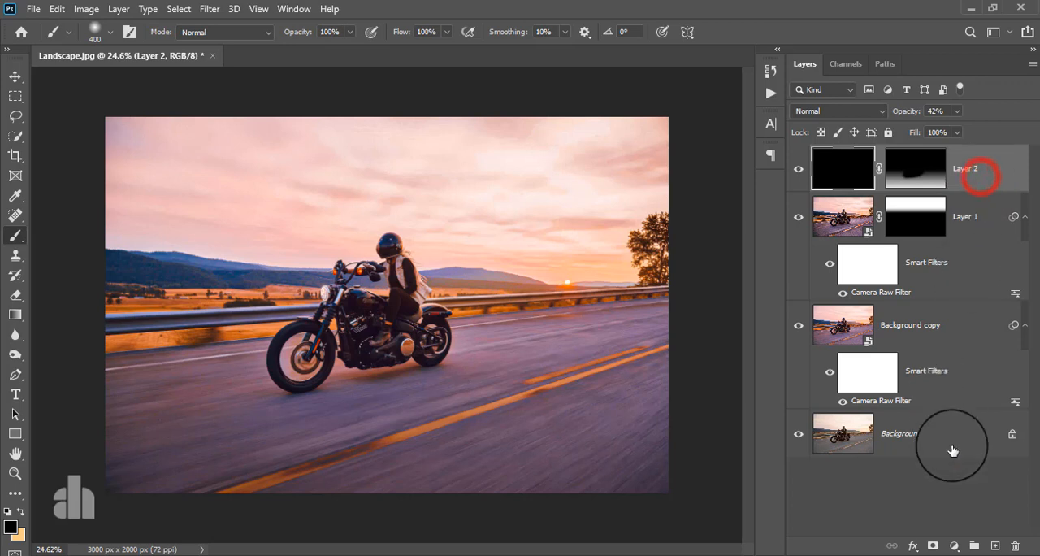
left_click(954, 545)
left_click(956, 528)
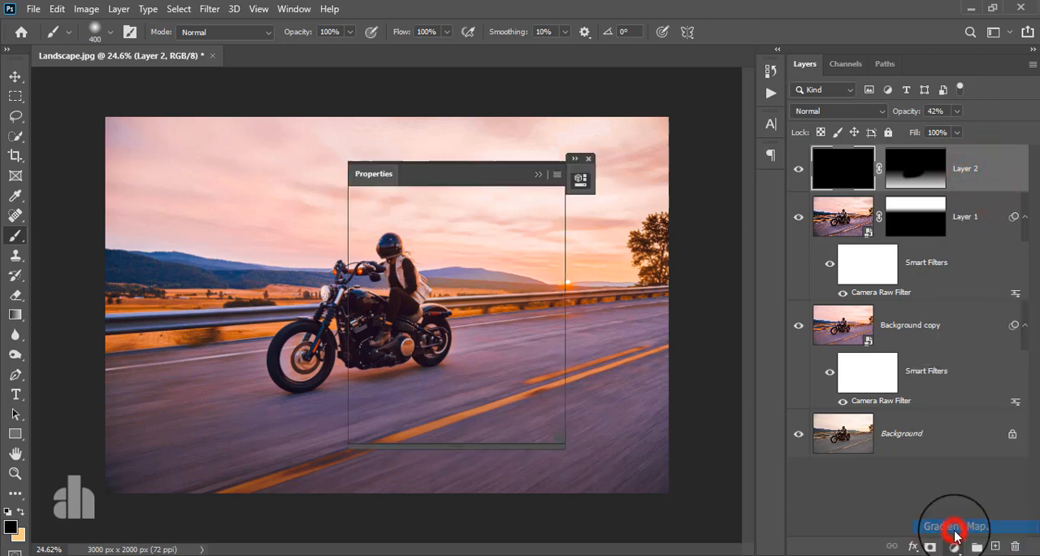
left_click_drag(456, 185, 667, 184)
Step: Set the gradient map's dark colour stop to purple #33078c
left_click(660, 233)
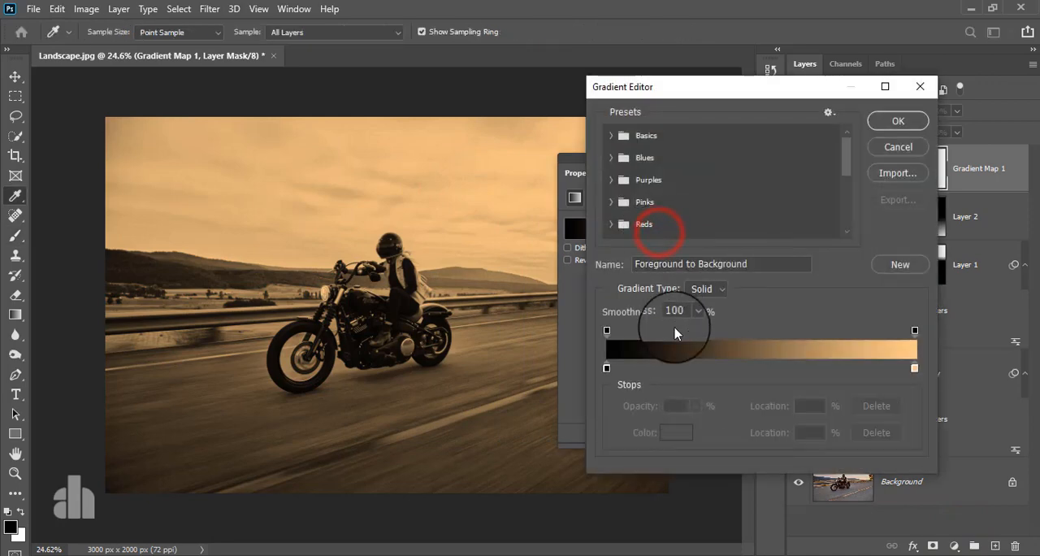
left_click(669, 433)
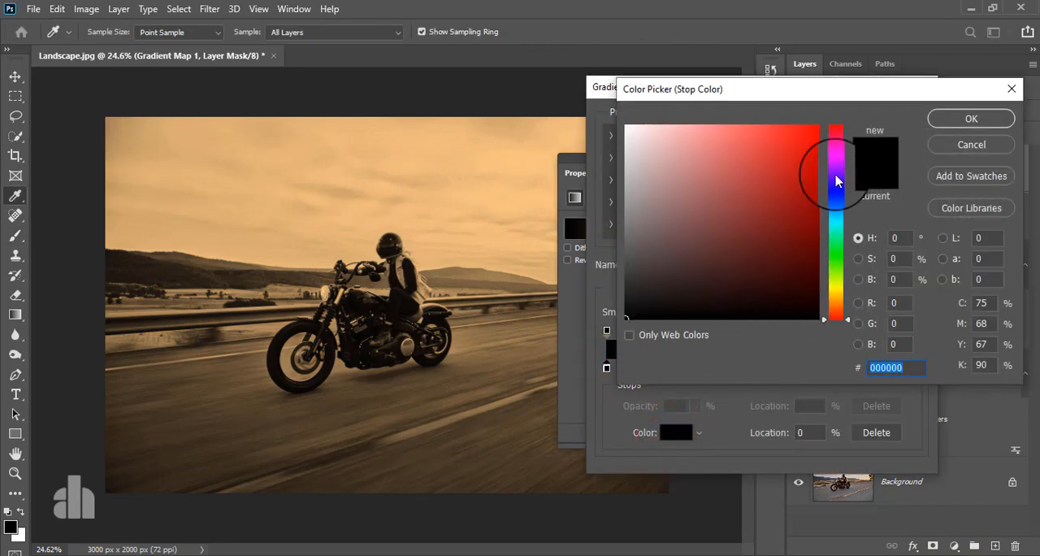
mouse_move(807, 209)
left_mouse_down()
mouse_move(828, 109)
mouse_move(829, 251)
mouse_move(794, 209)
left_mouse_up()
mouse_move(840, 180)
left_mouse_down()
mouse_move(836, 162)
mouse_move(841, 195)
mouse_move(842, 158)
mouse_move(843, 185)
left_mouse_up()
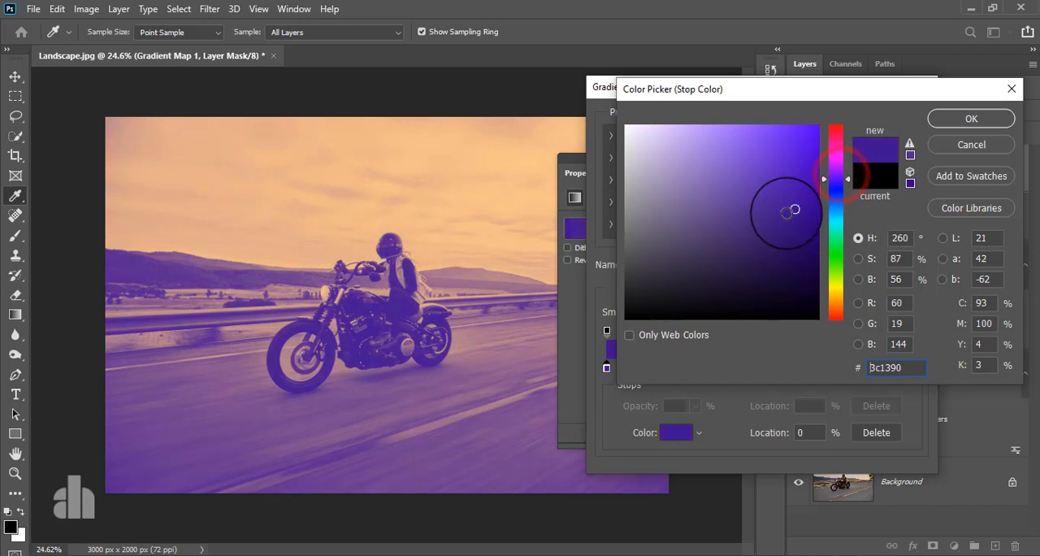
left_click_drag(791, 209, 806, 214)
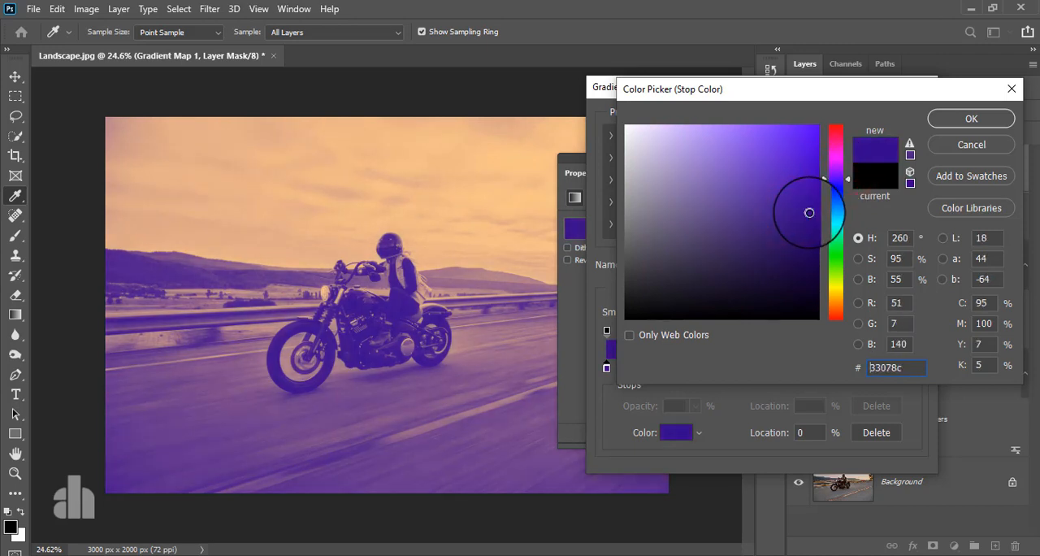
left_click(991, 119)
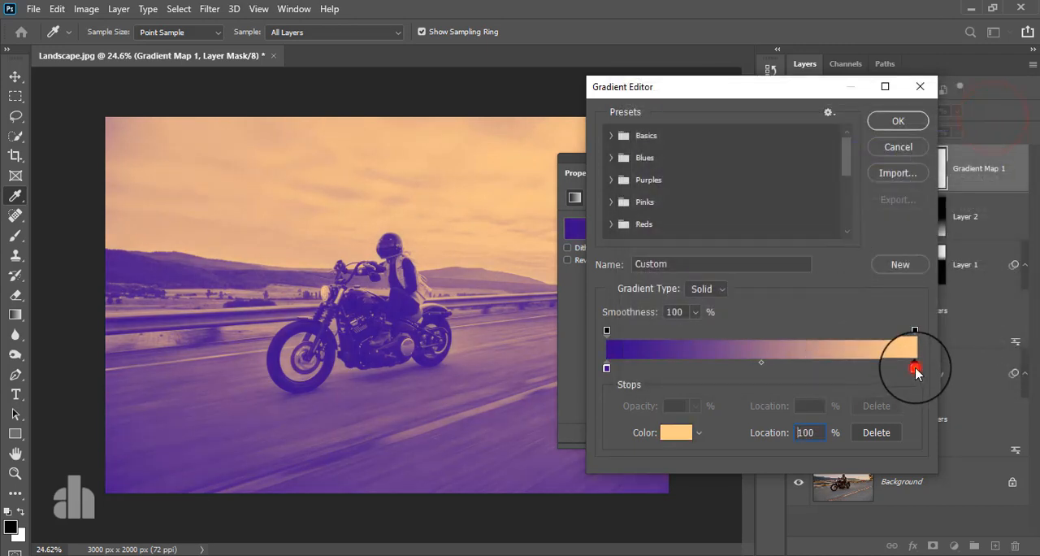
Step: Set the gradient map's light colour stop to orange #ffa530, accept the gradient and close its properties
left_click(915, 368)
left_click(672, 436)
left_click_drag(752, 134, 817, 114)
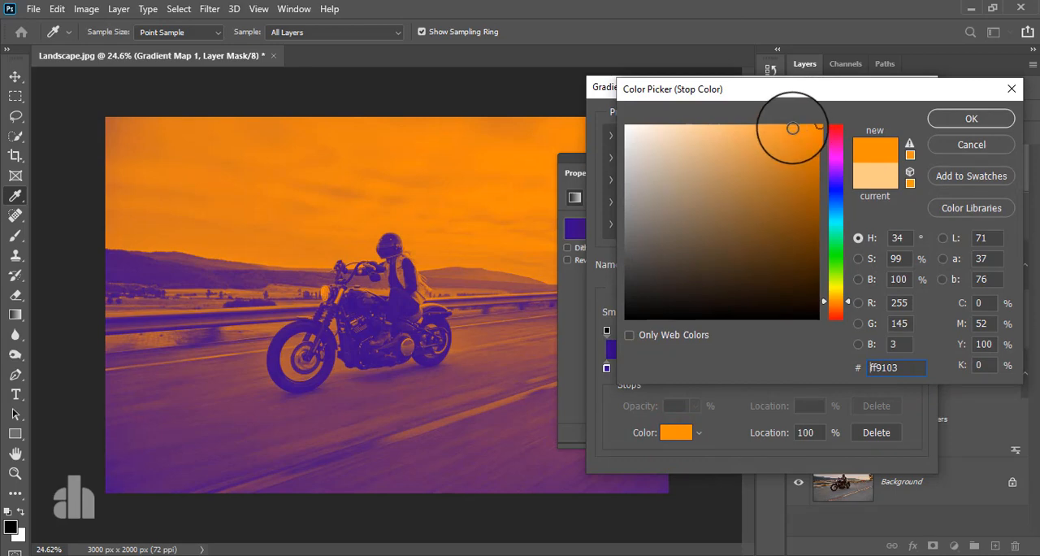
left_click(782, 124)
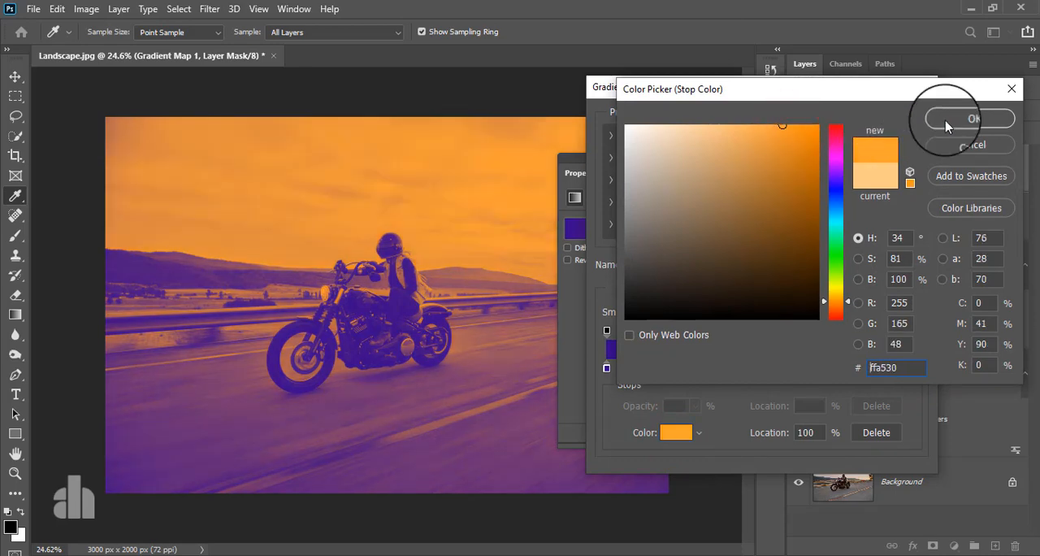
left_click(947, 124)
left_click(894, 114)
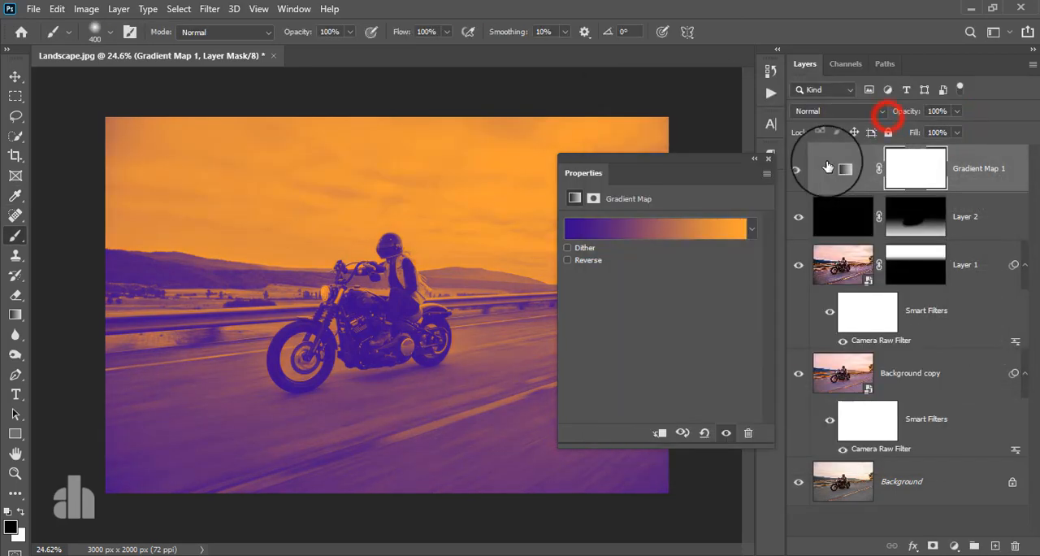
left_click(768, 159)
Step: Try the Soft Light blend mode on the gradient map layer and compare the photo with the layer hidden and shown
left_click(833, 110)
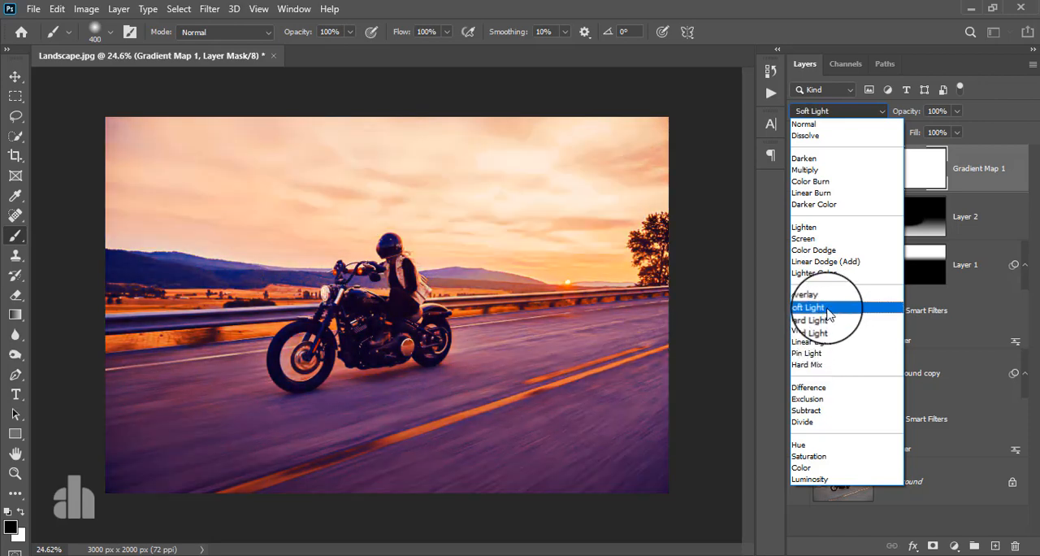
left_click(829, 313)
left_click(797, 171)
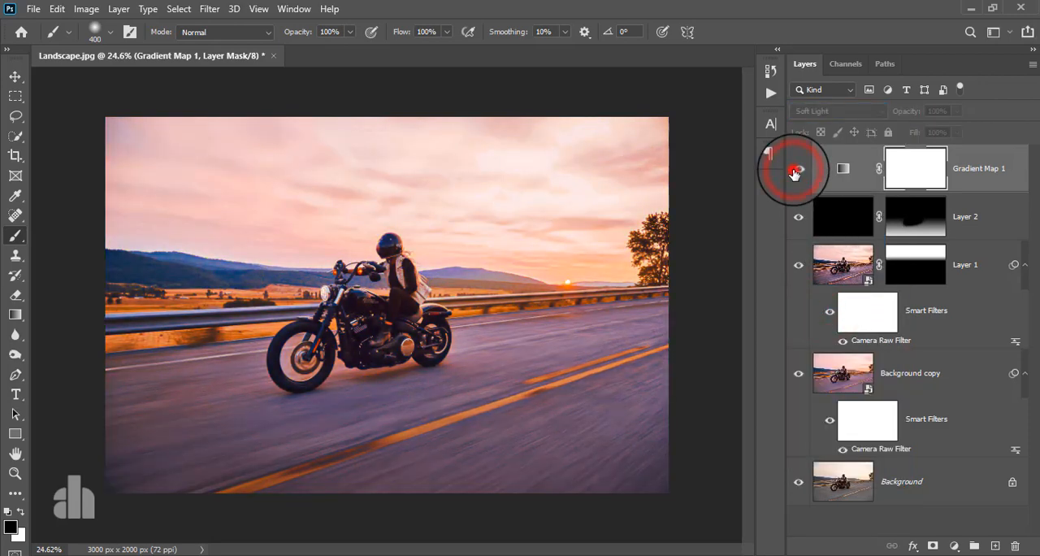
left_click(795, 172)
Step: Set the gradient map layer's blend mode to Lighten and compare the photo with the layer hidden and shown
left_click(824, 109)
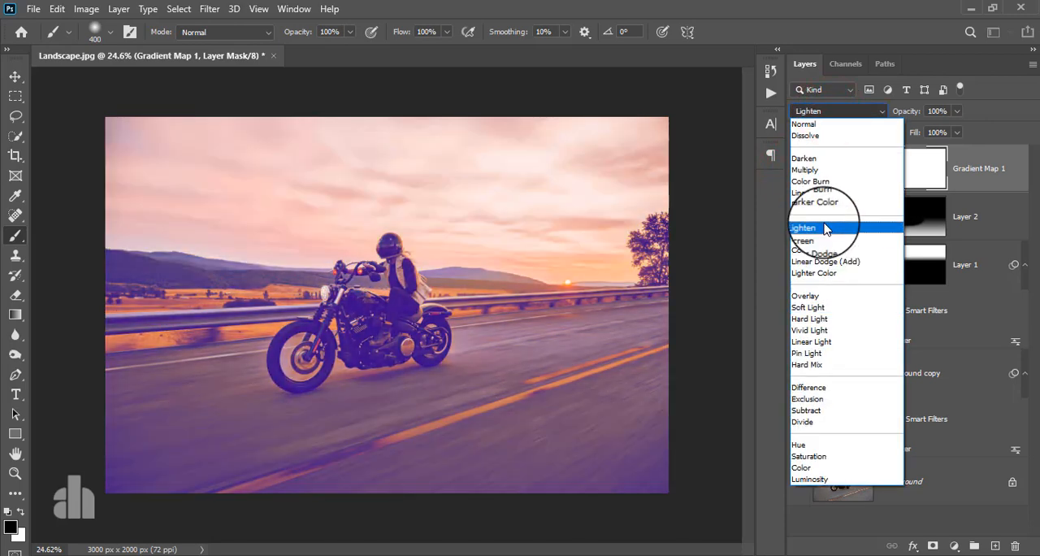
left_click(825, 229)
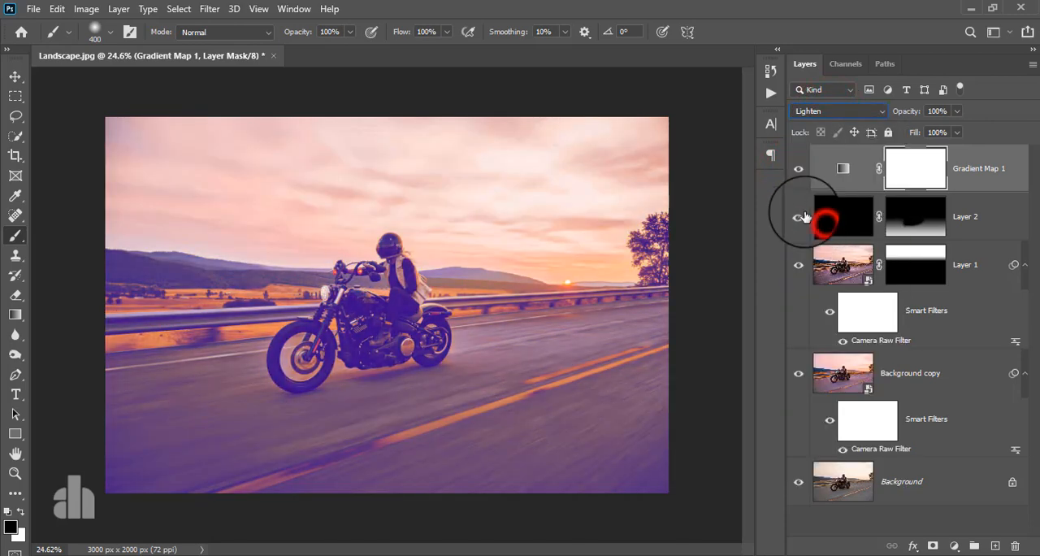
left_click(800, 171)
left_click(800, 171)
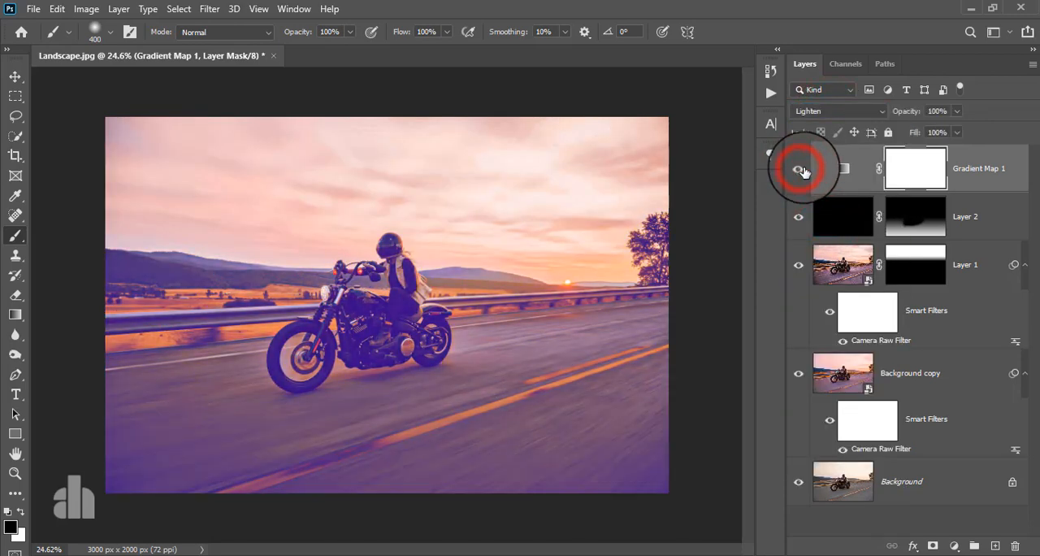
Step: Try the gradient map layer at 48% opacity and compare the photo with the layer hidden and shown
left_click(1021, 165)
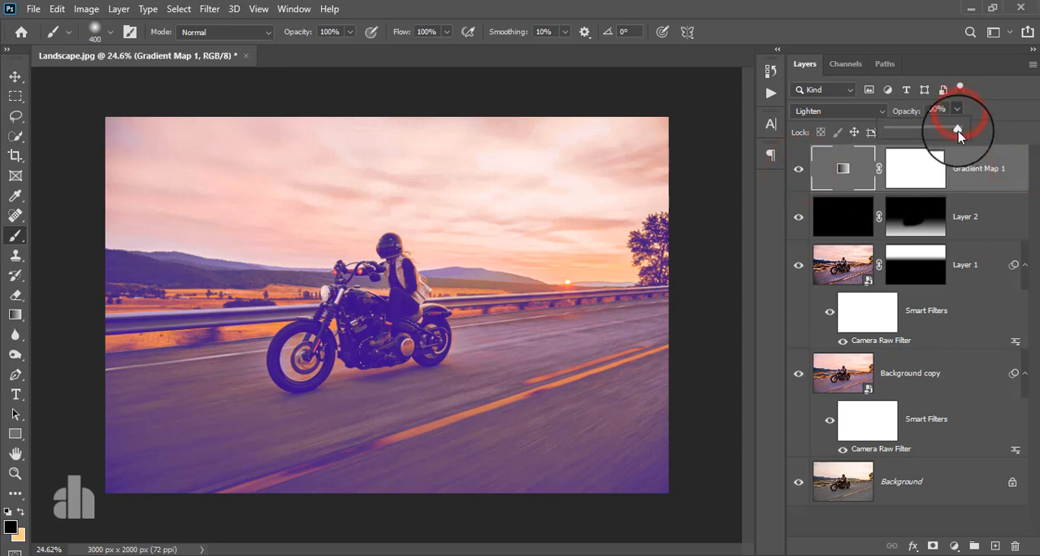
left_click_drag(951, 133, 924, 145)
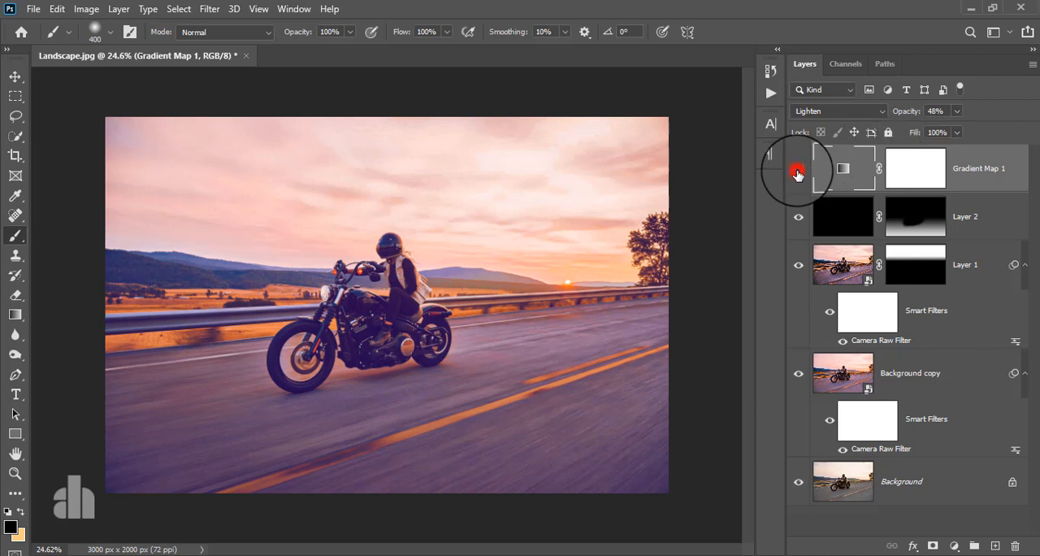
left_click(798, 173)
left_click(798, 173)
Step: Lower the gradient map layer's opacity to 11% and compare the photo with the layer hidden and shown
left_click(955, 131)
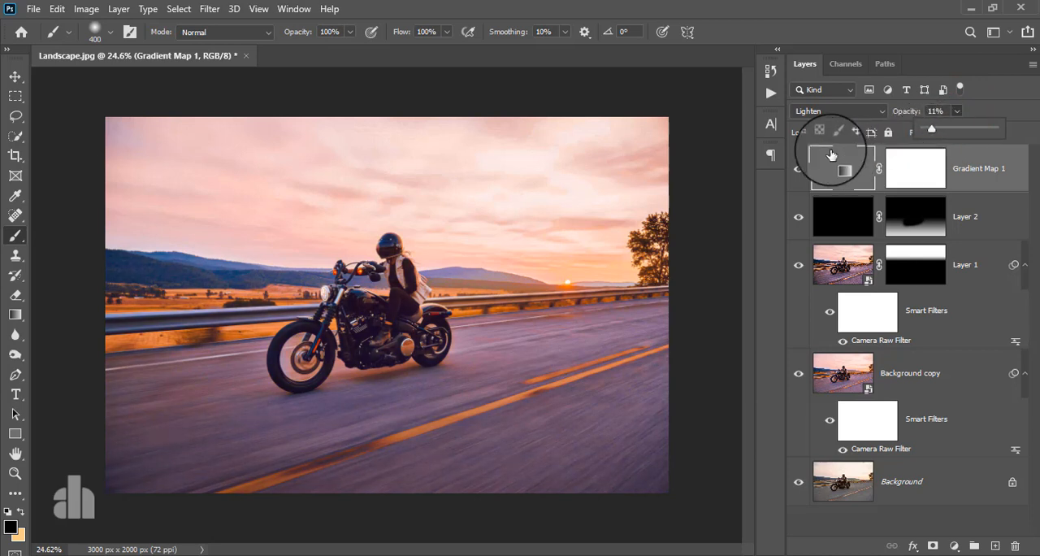
left_click(798, 171)
left_click(798, 171)
Step: Add a new empty layer above the gradient map layer and set the foreground colour to light orange #ffa27a
left_click(976, 167)
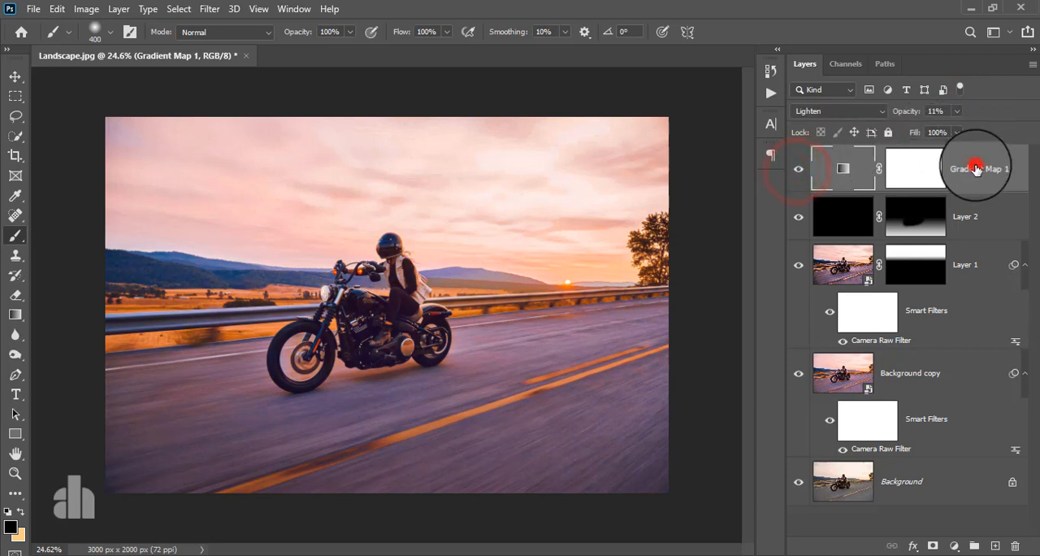
left_click(996, 548)
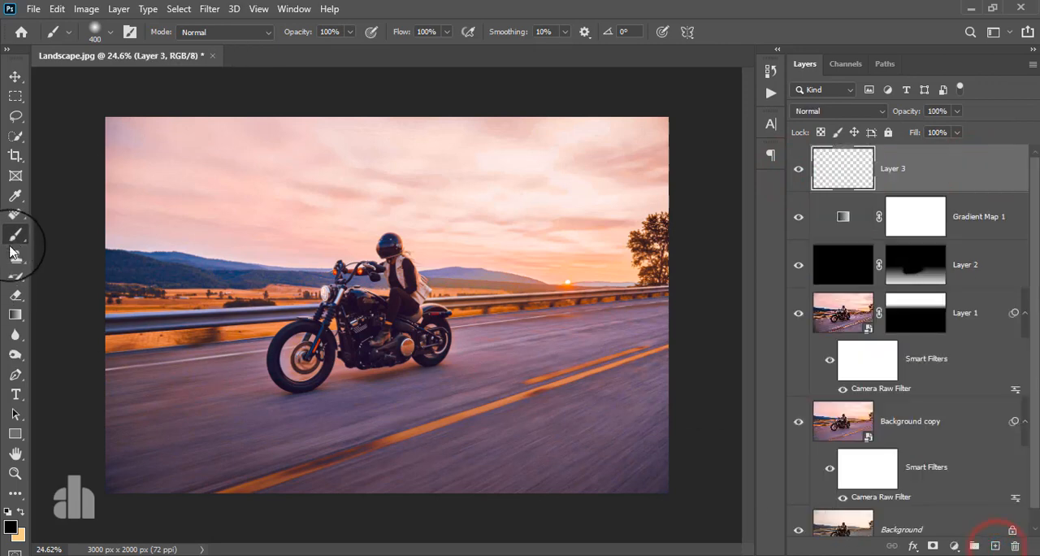
left_click(15, 235)
left_click(11, 528)
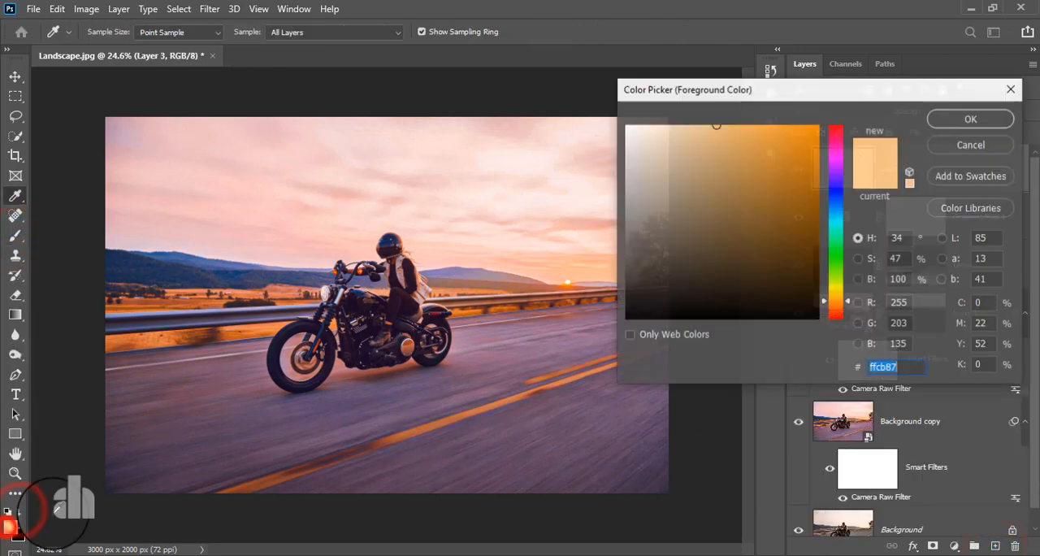
left_click(572, 277)
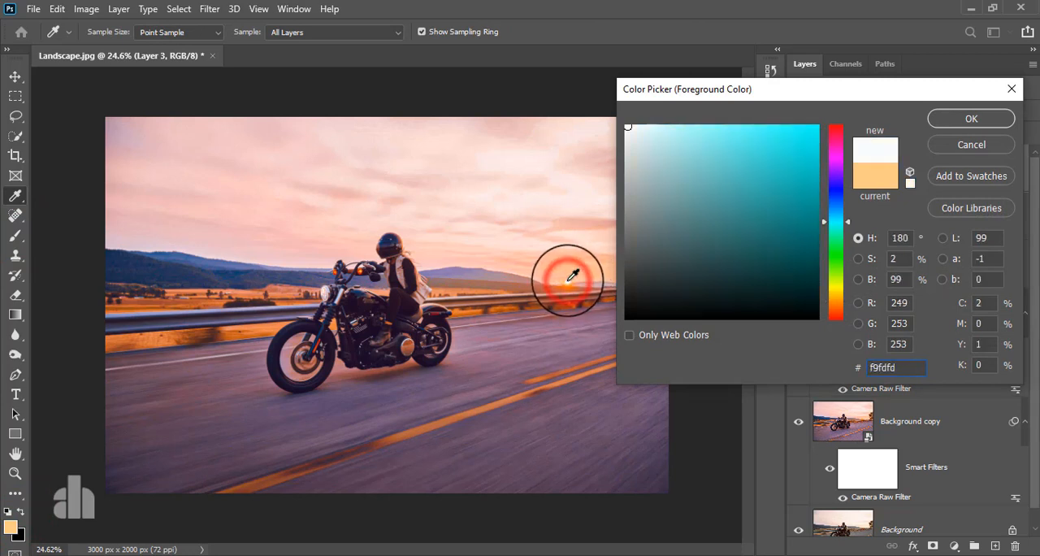
mouse_move(567, 281)
left_mouse_down()
mouse_move(678, 156)
mouse_move(688, 124)
mouse_move(726, 101)
left_mouse_up()
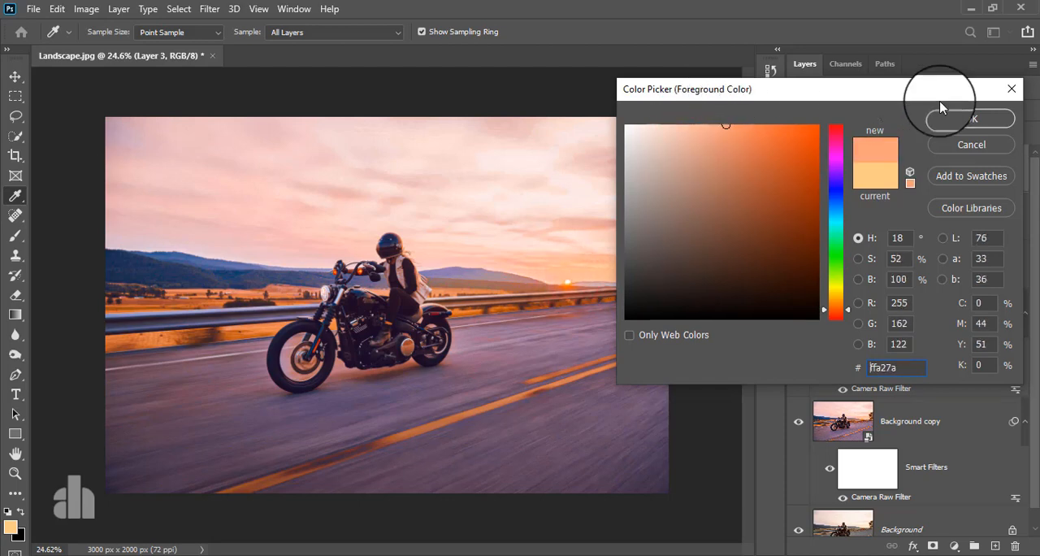
left_click(968, 114)
Step: Paint a single dab with a 300 px soft brush over the sun on the new layer
key("b")
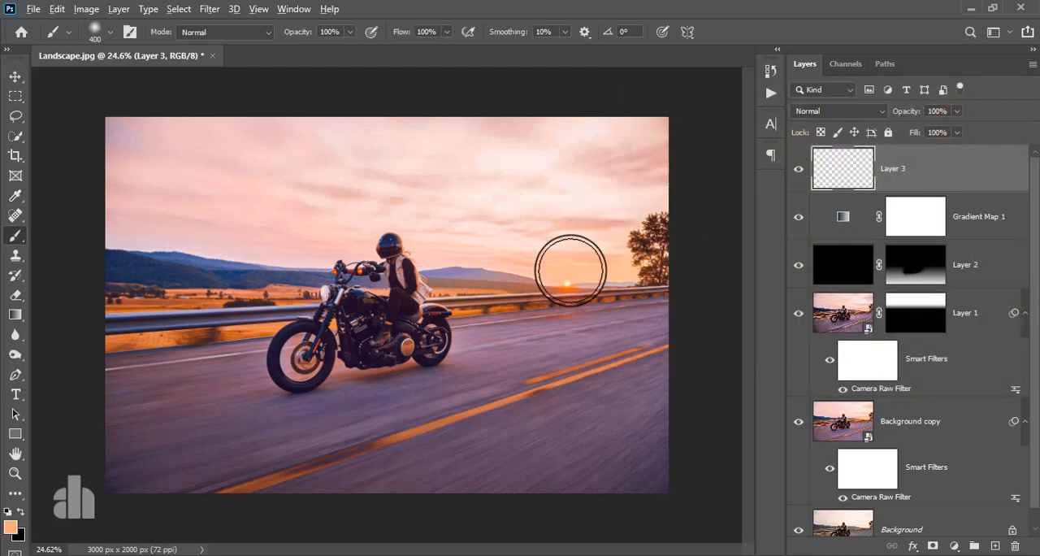
scroll(570, 270, "up", 2)
key("bracketleft")
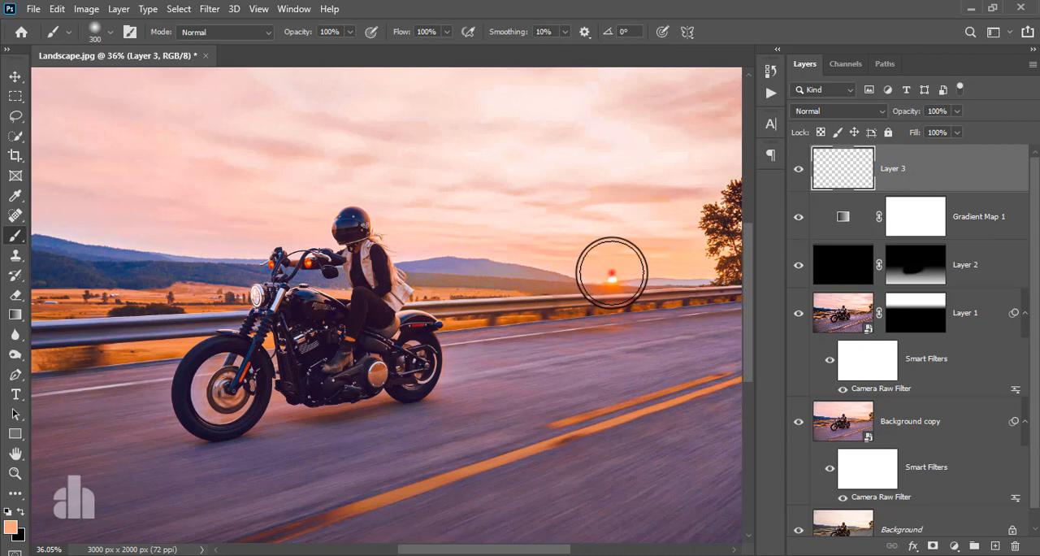
left_click(612, 275)
Step: Set the orange glow layer's blend mode to Screen
left_click(15, 74)
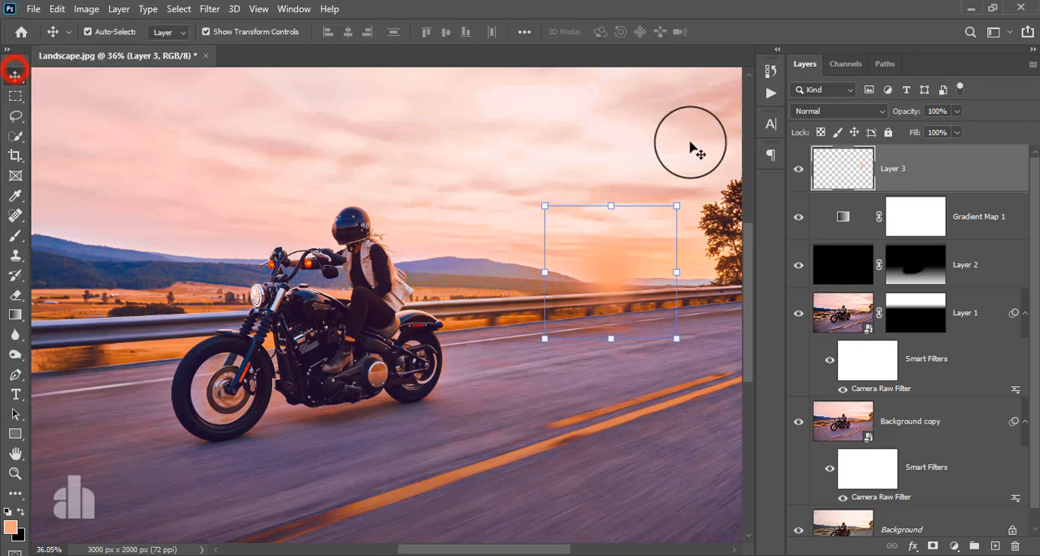
left_click(805, 112)
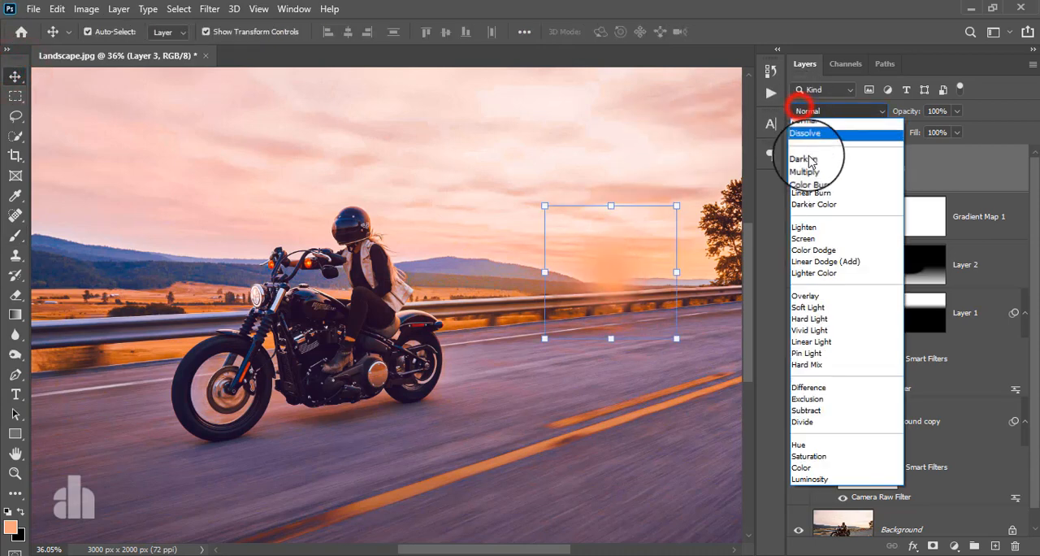
left_click(815, 239)
Step: Enlarge the orange glow proportionally to 411.99%, reposition it around the sun and apply the transform
left_click_drag(610, 207, 593, 140)
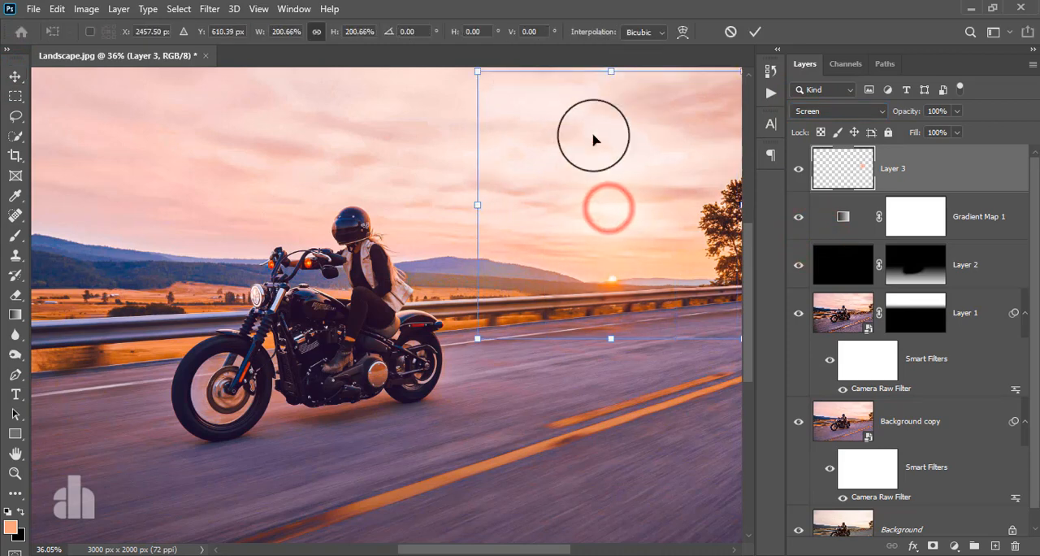
left_click_drag(599, 176, 609, 230)
scroll(608, 234, "down", 2)
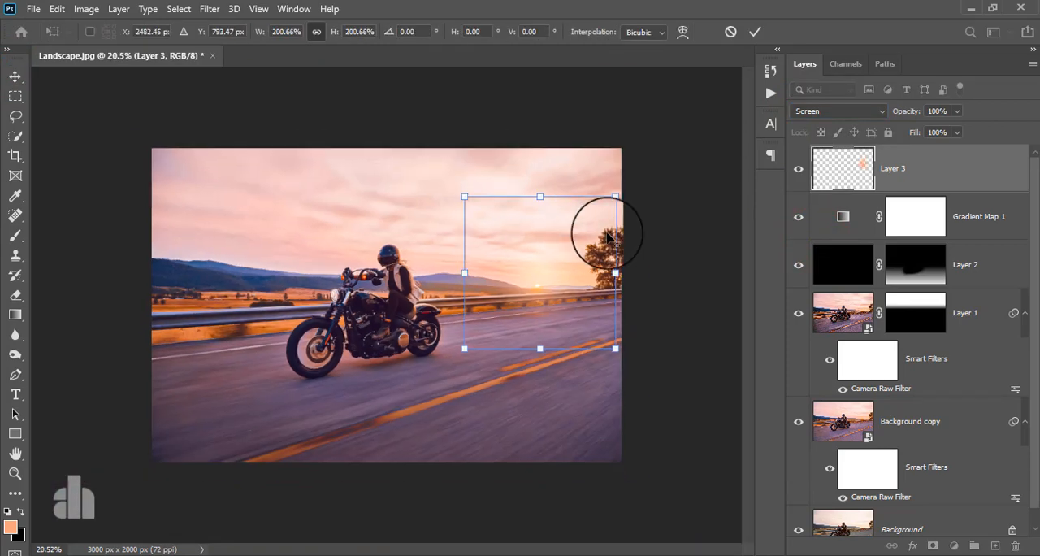
scroll(481, 246, "down", 1)
scroll(483, 272, "up", 4)
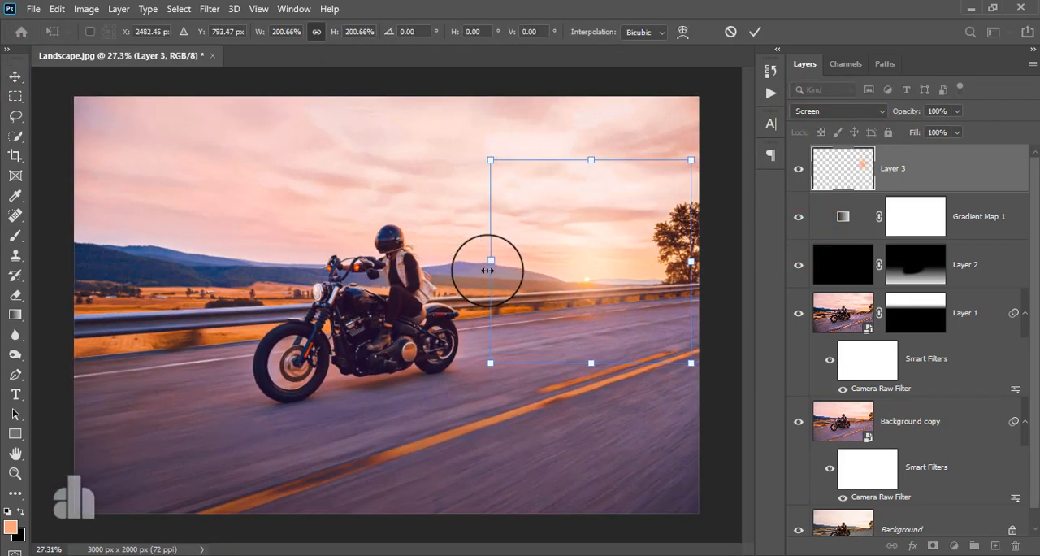
left_click_drag(490, 258, 277, 279)
left_click_drag(395, 301, 488, 284)
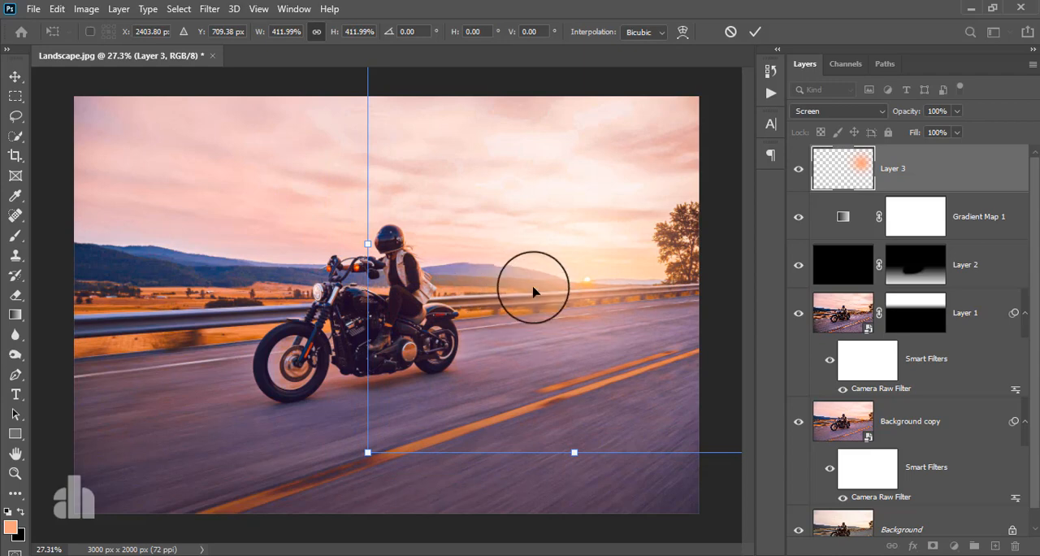
scroll(532, 288, "down", 2)
left_click(759, 31)
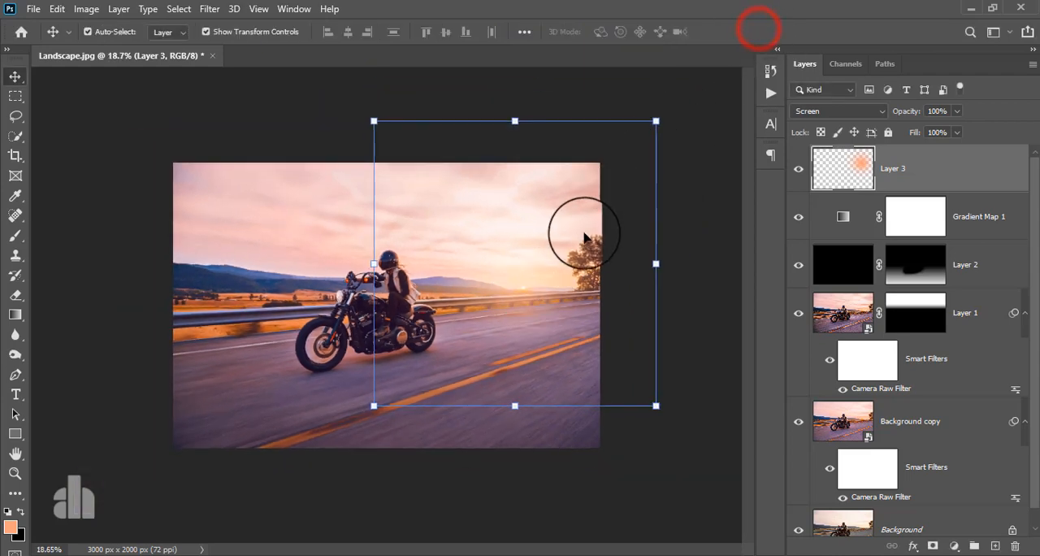
scroll(588, 244, "up", 2)
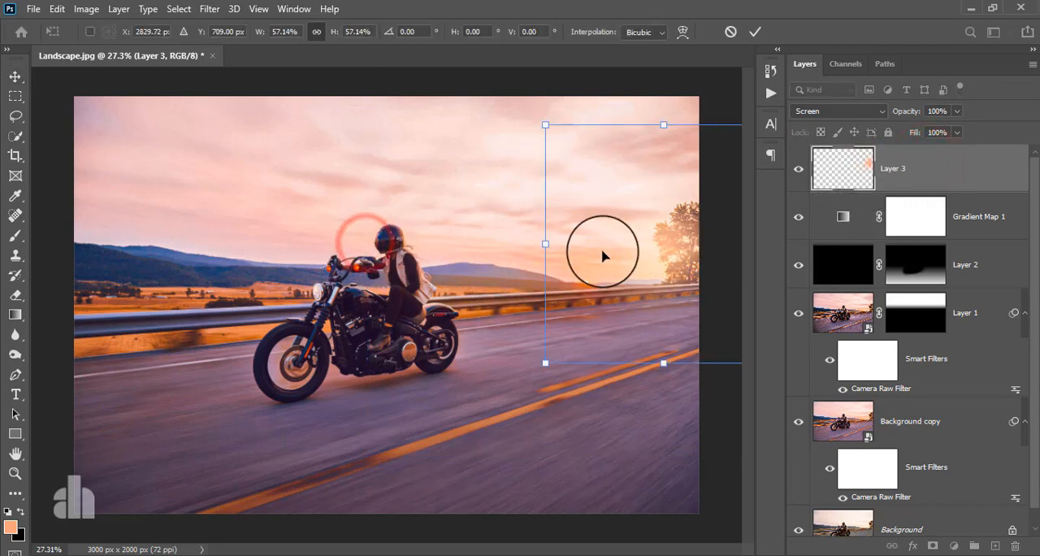
Step: Reposition the glow over the sun at 57.14% scale, apply the transform and dab the sun again with the 300 px soft brush
left_click_drag(569, 252, 516, 271)
left_click(15, 235)
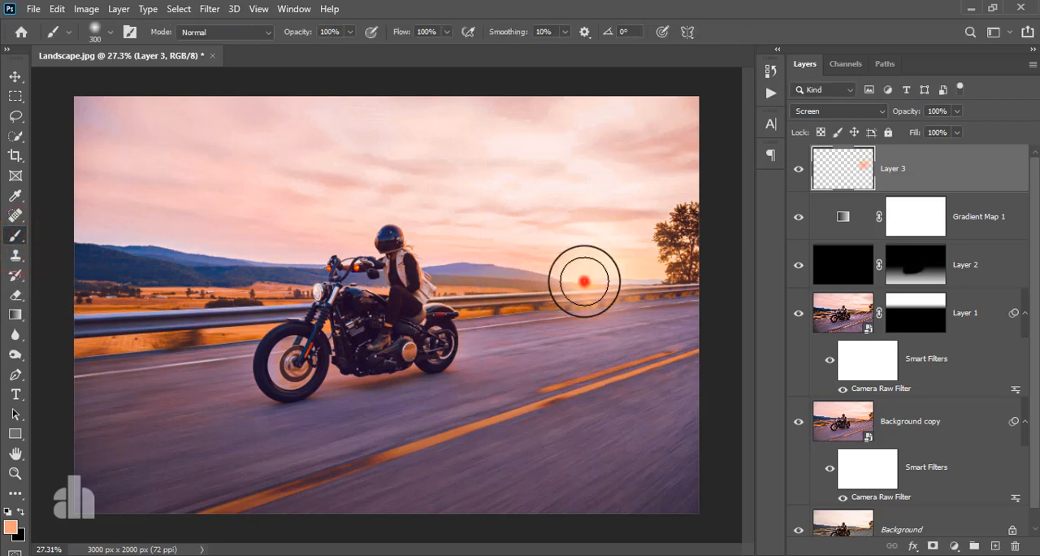
Step: Enlarge the orange glow on Layer 3 proportionally to 128.52%, nudge it into place around the sun and apply the transform
left_click(15, 75)
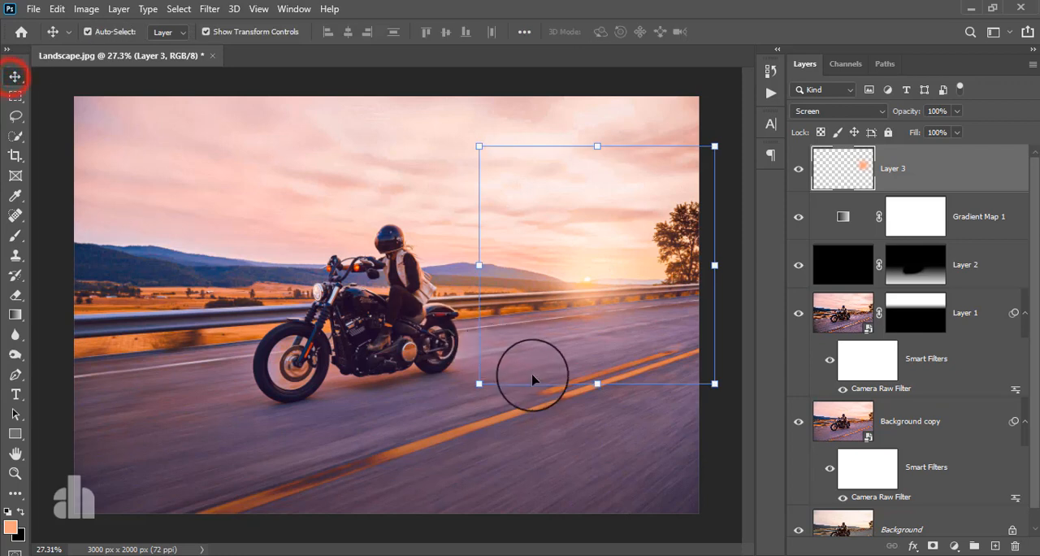
left_click_drag(598, 383, 593, 339)
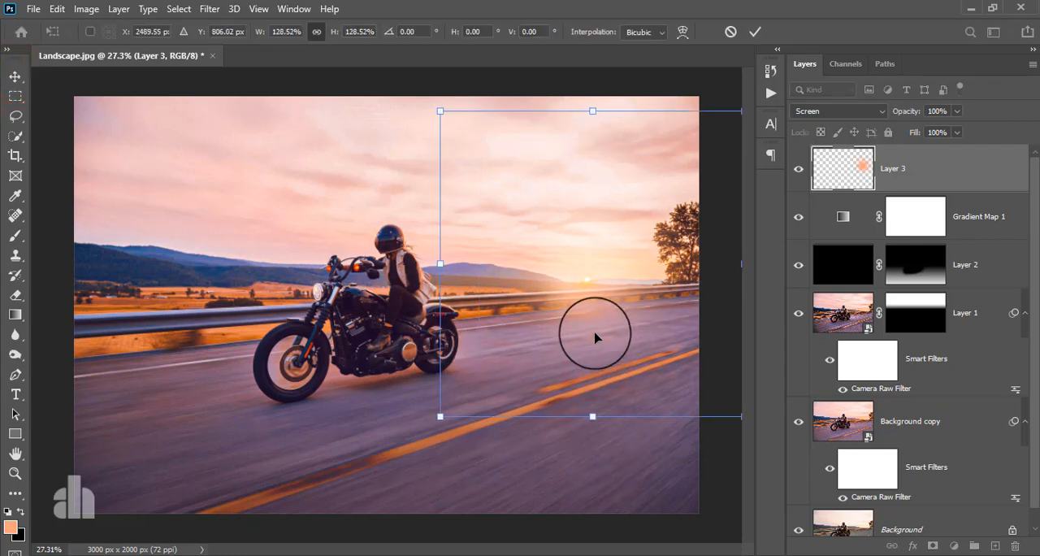
left_click_drag(586, 278, 592, 271)
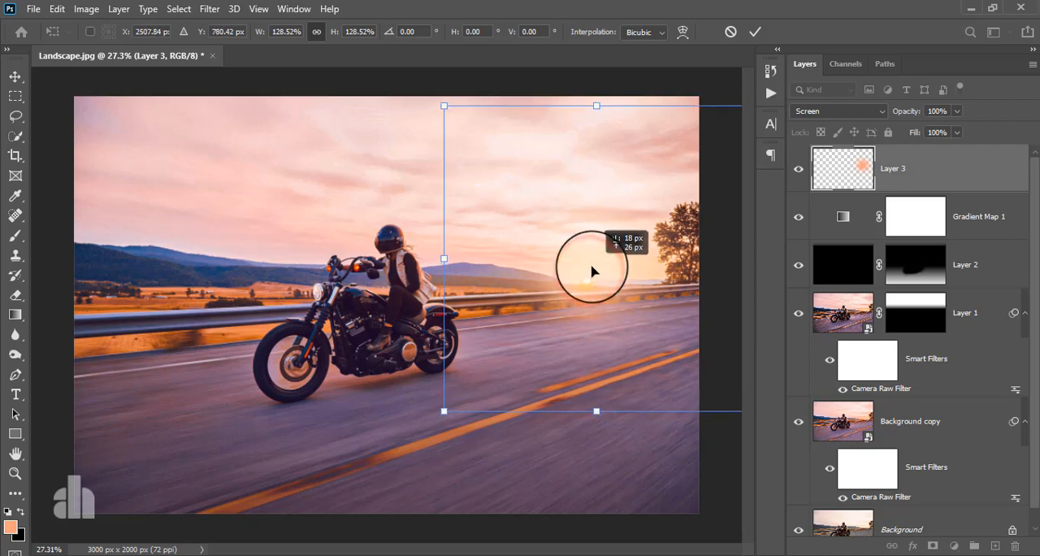
left_click(755, 31)
key("ctrl+minus")
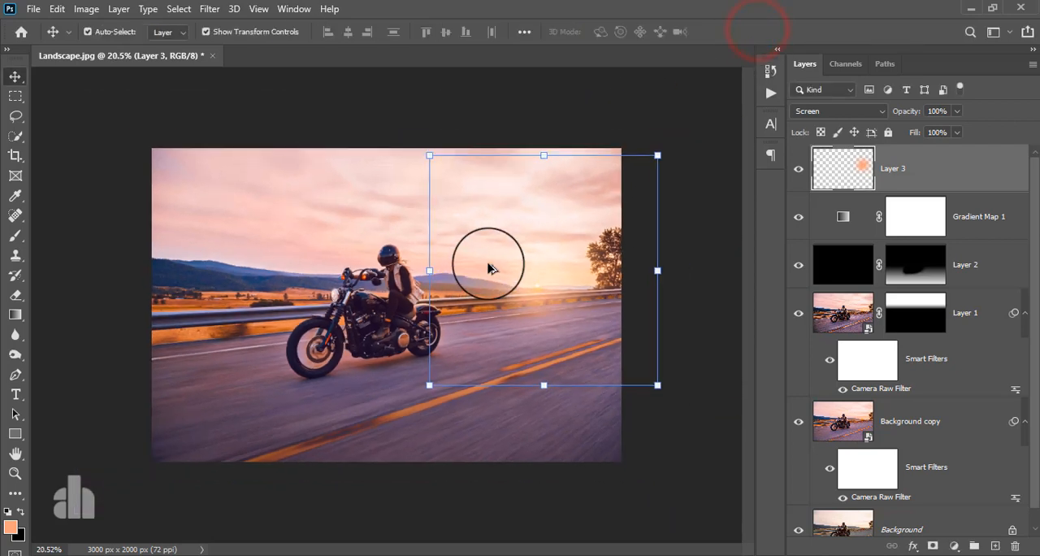
key("ctrl+plus")
Step: Stamp all visible layers into a new layer above the glow layer and convert it for smart filters
left_click(958, 169)
key("ctrl+shift+alt+e")
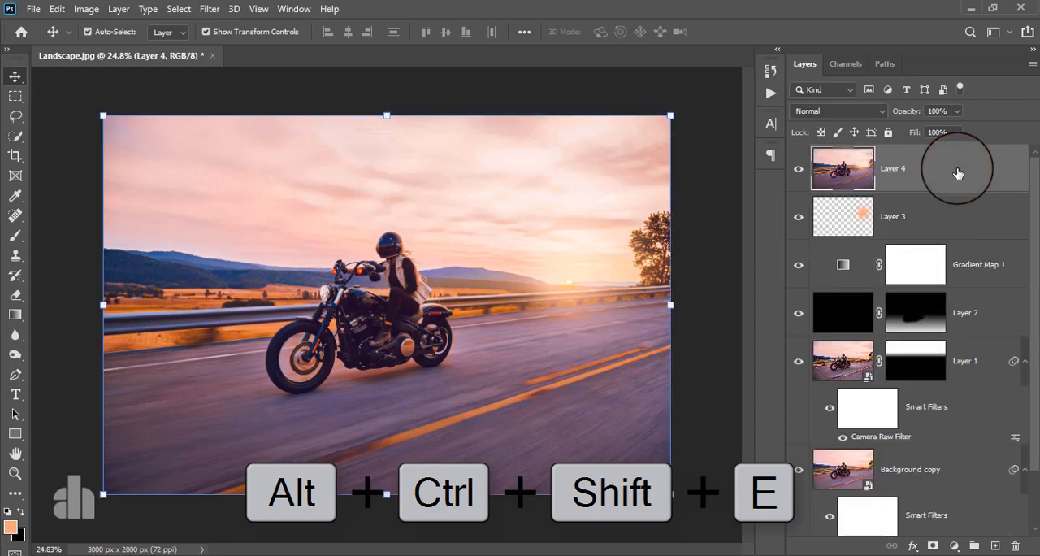
left_click(208, 9)
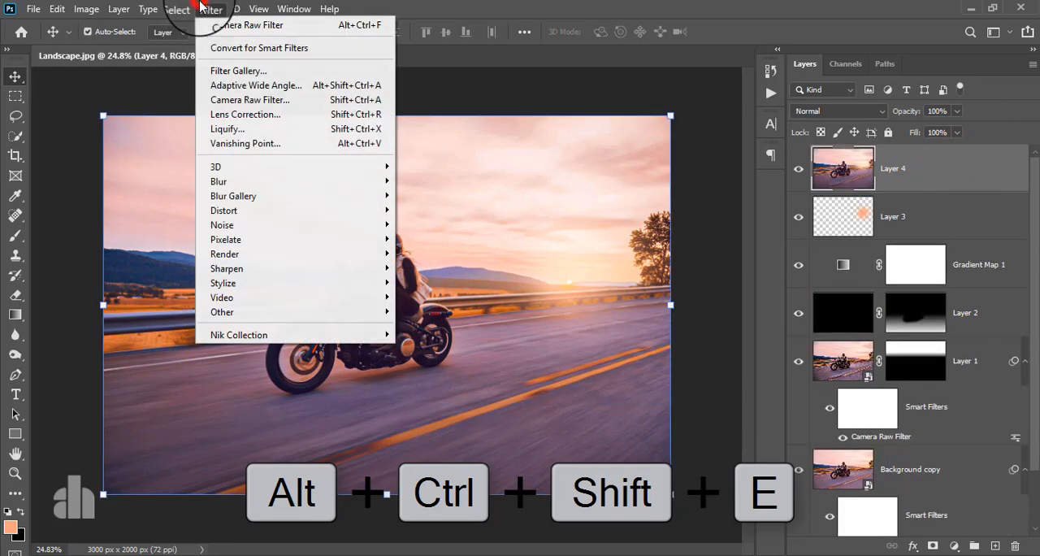
left_click(210, 47)
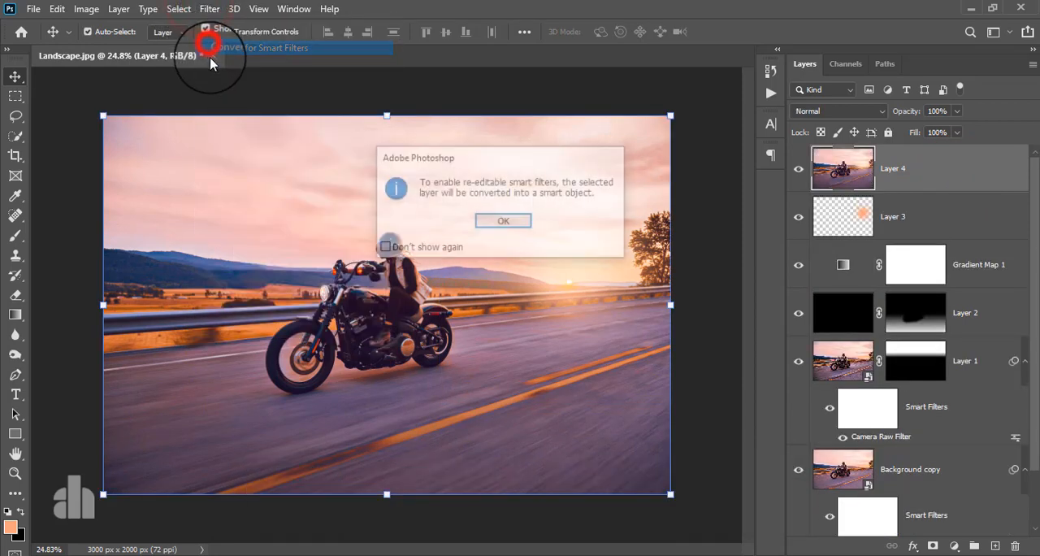
left_click(477, 224)
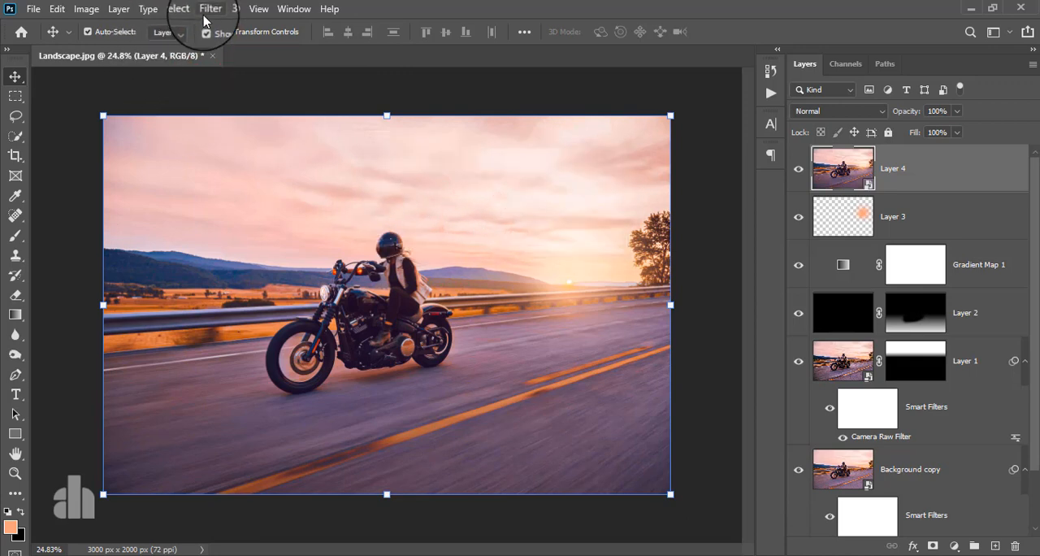
Step: Open the Color Efex Pro 4 filter for the stamped layer and choose the Cross Processing effect
left_click(206, 12)
left_click(246, 336)
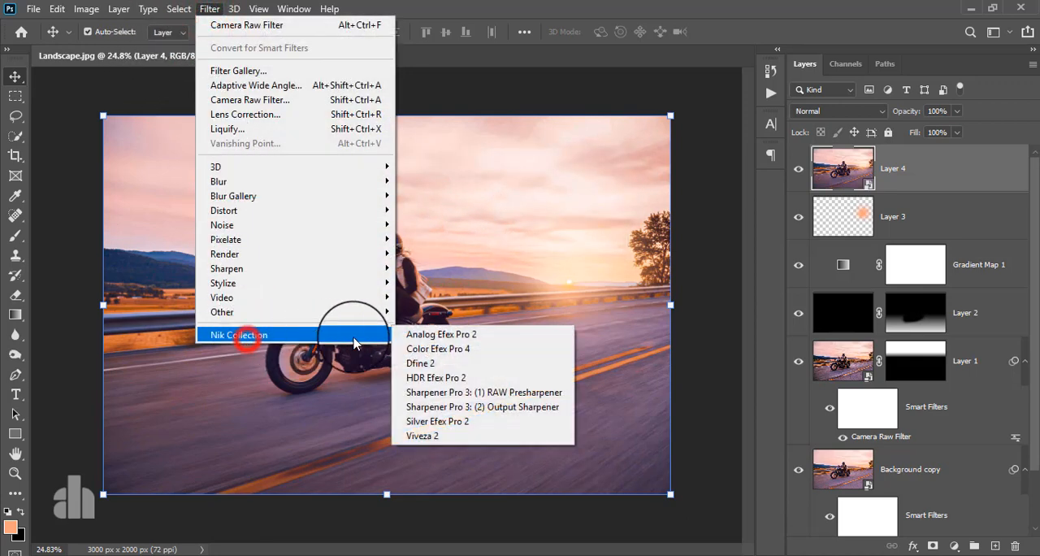
left_click(458, 351)
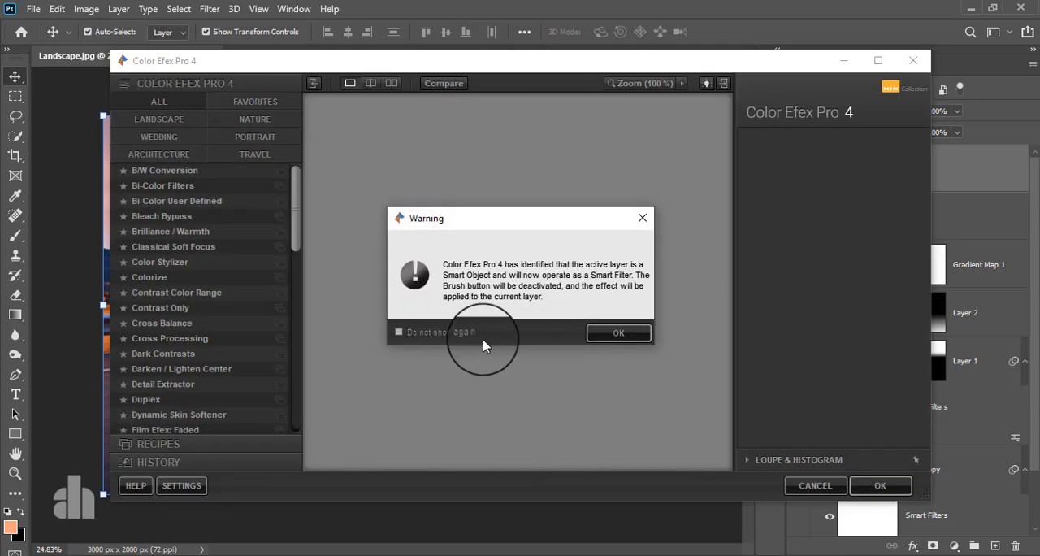
left_click(618, 333)
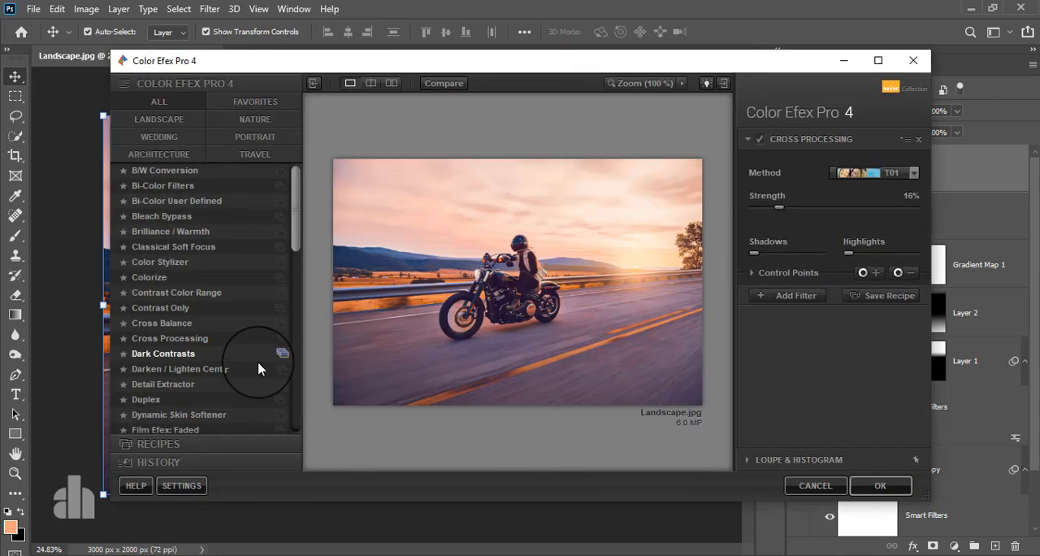
left_click(197, 345)
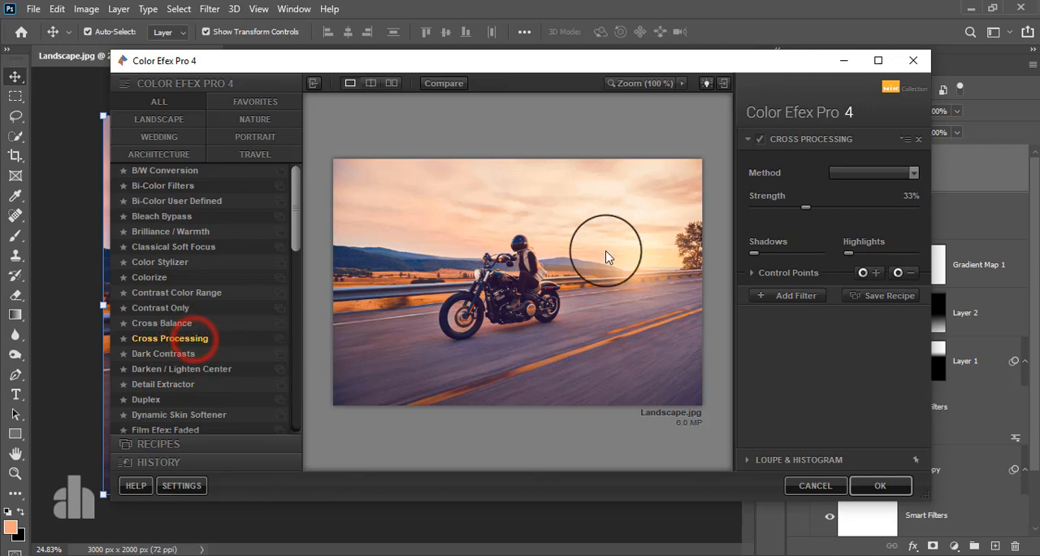
Step: Set the Cross Processing method to T04 with 29% strength and apply the filter
left_click(853, 177)
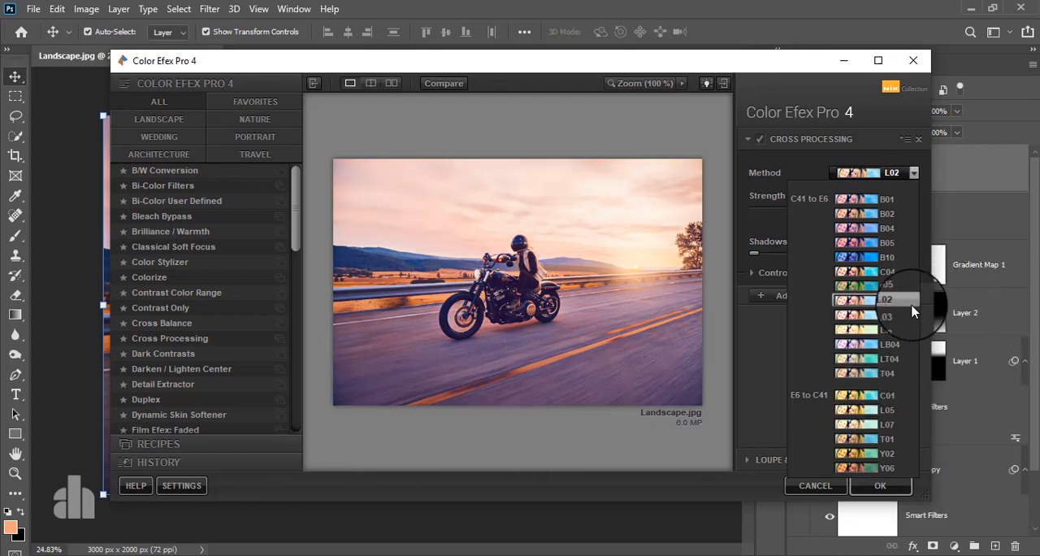
left_click(870, 373)
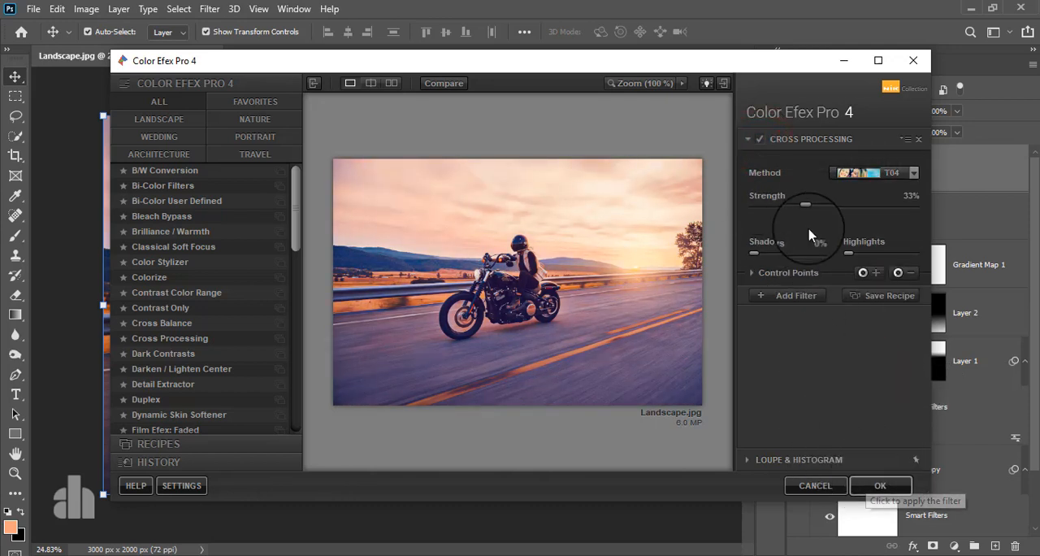
left_click_drag(807, 210, 800, 208)
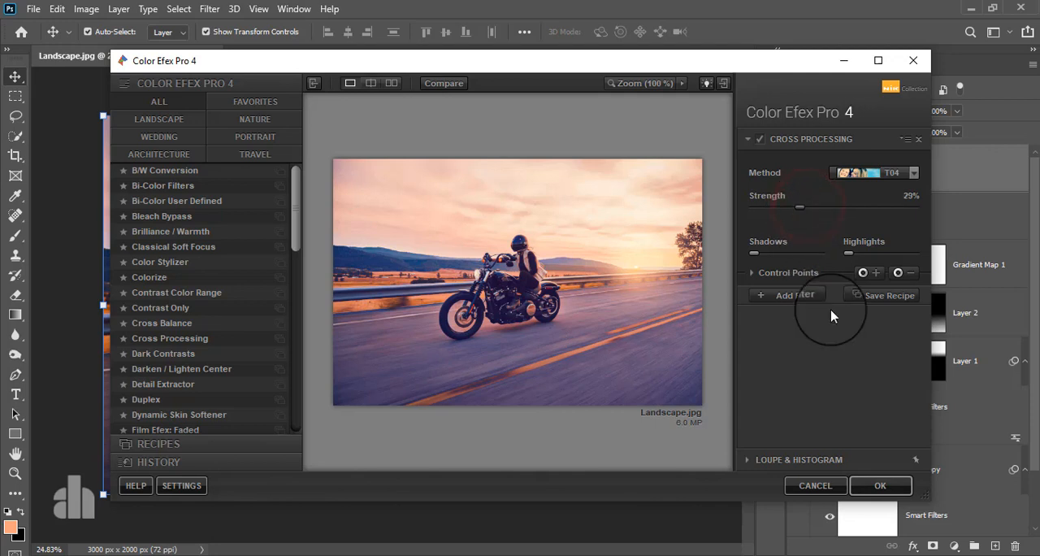
left_click(867, 481)
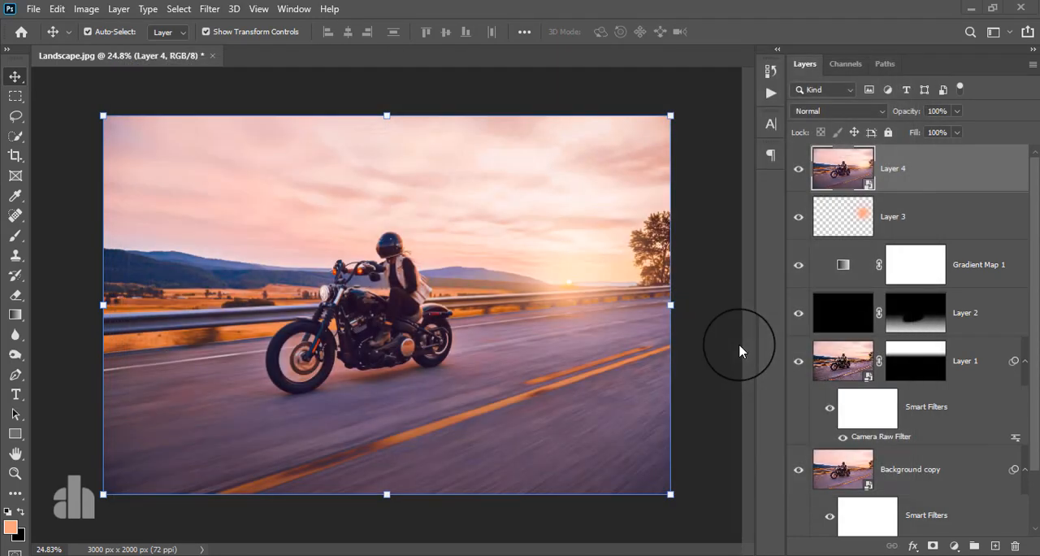
Step: Add a Levels adjustment layer above the stamped layer and raise its shadow input level to 2
left_click(914, 160)
left_click(954, 545)
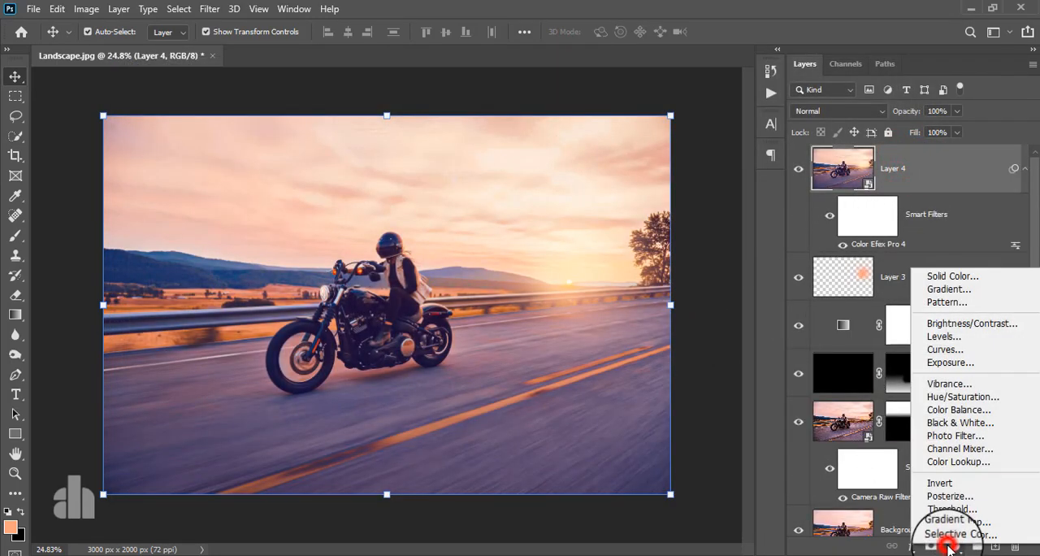
left_click(945, 336)
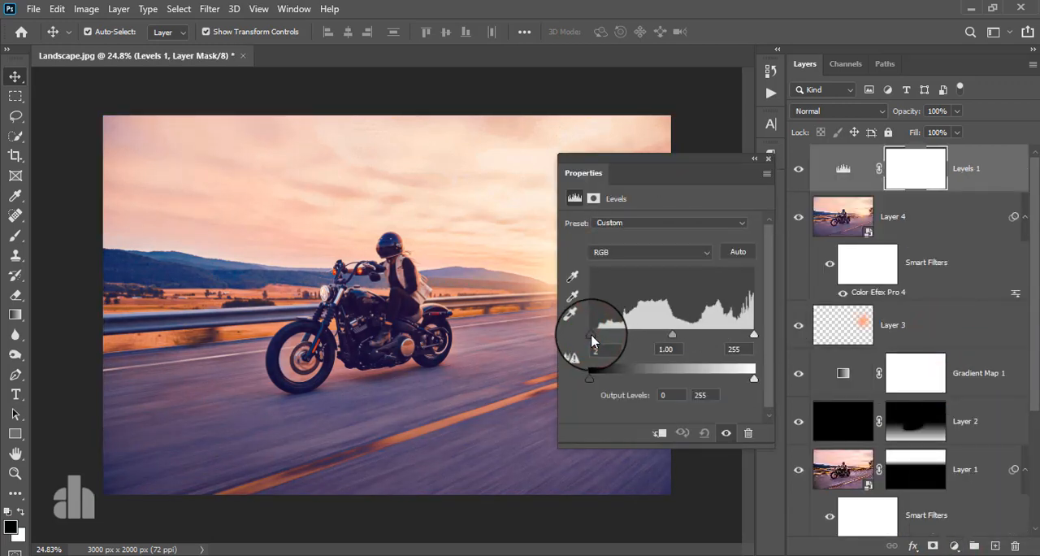
left_click(770, 161)
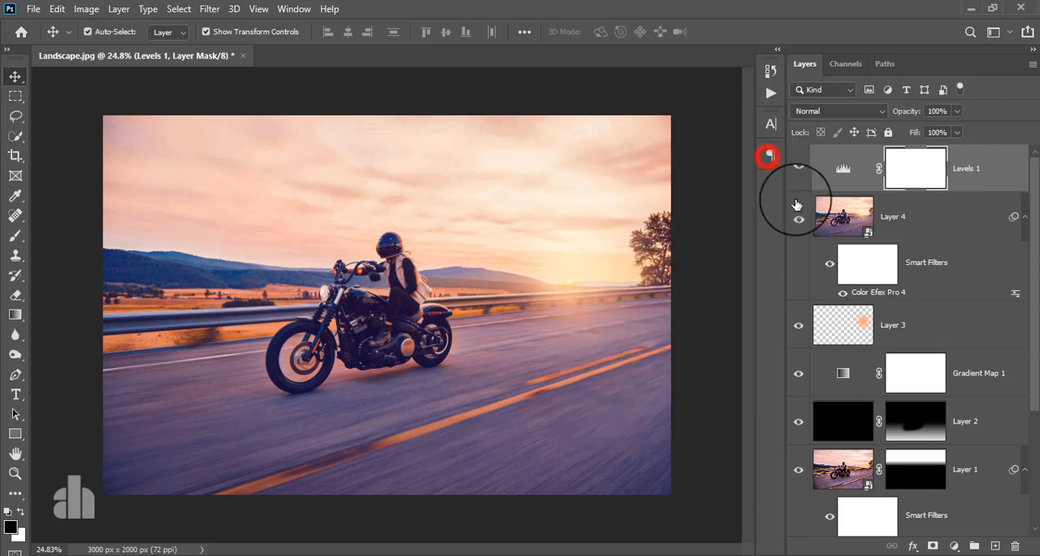
Step: Compare the original Background photo with the finished grade by isolating the Background layer and restoring all layers
scroll(822, 276, "down", 5)
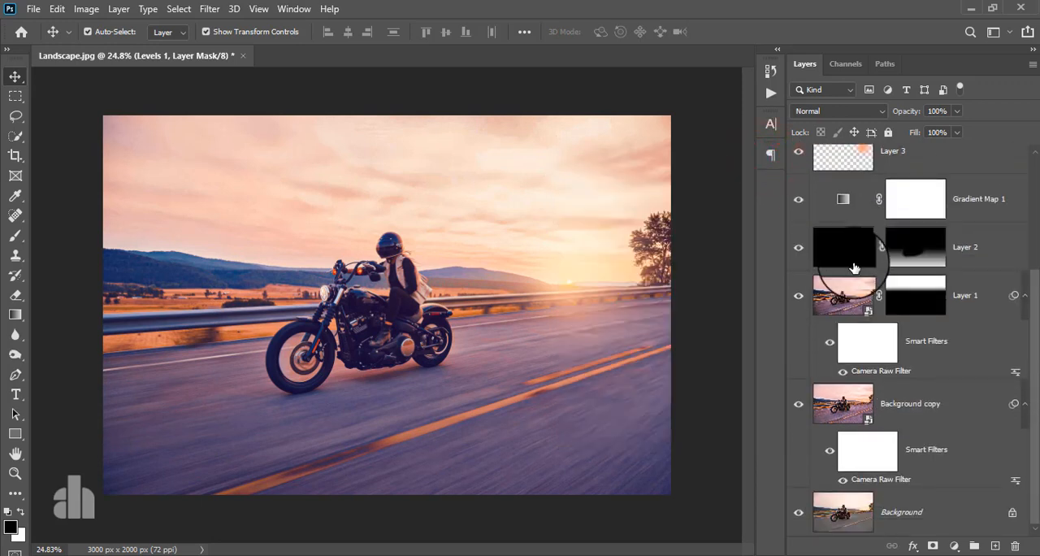
left_click(799, 512, "alt")
left_click(798, 514, "alt")
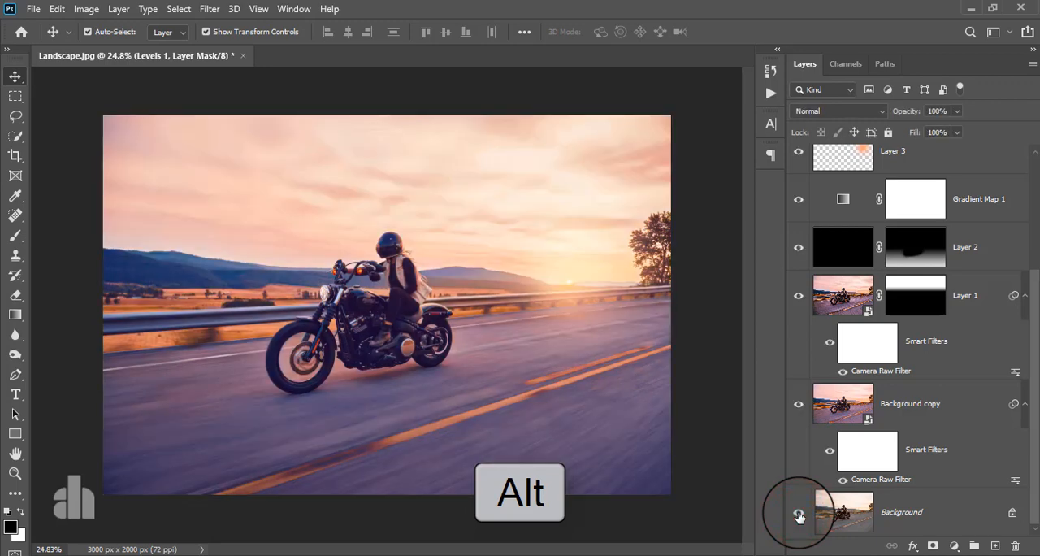
left_click(798, 514, "alt")
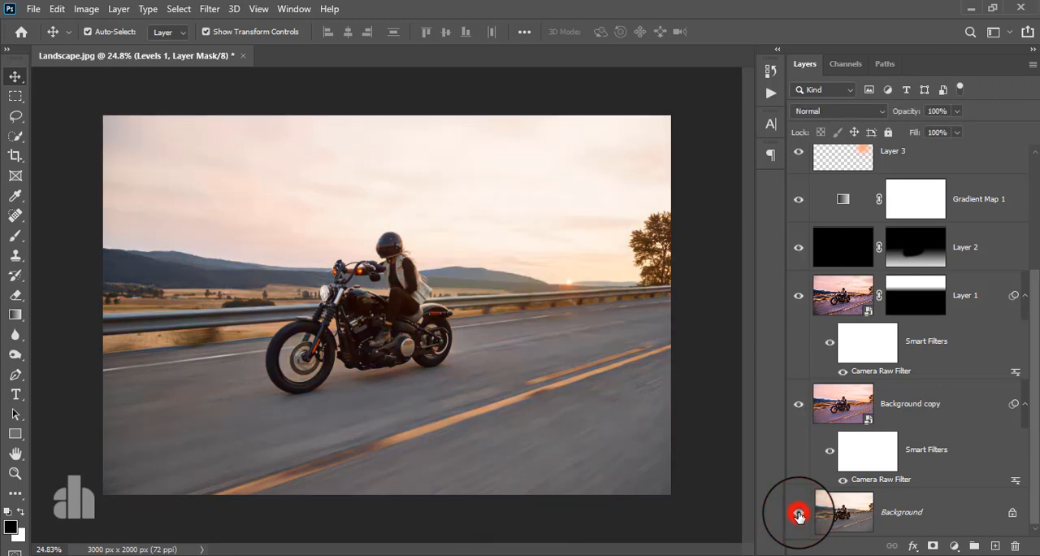
left_click(799, 514, "alt")
scroll(395, 239, "down", 3)
scroll(418, 236, "up", 4)
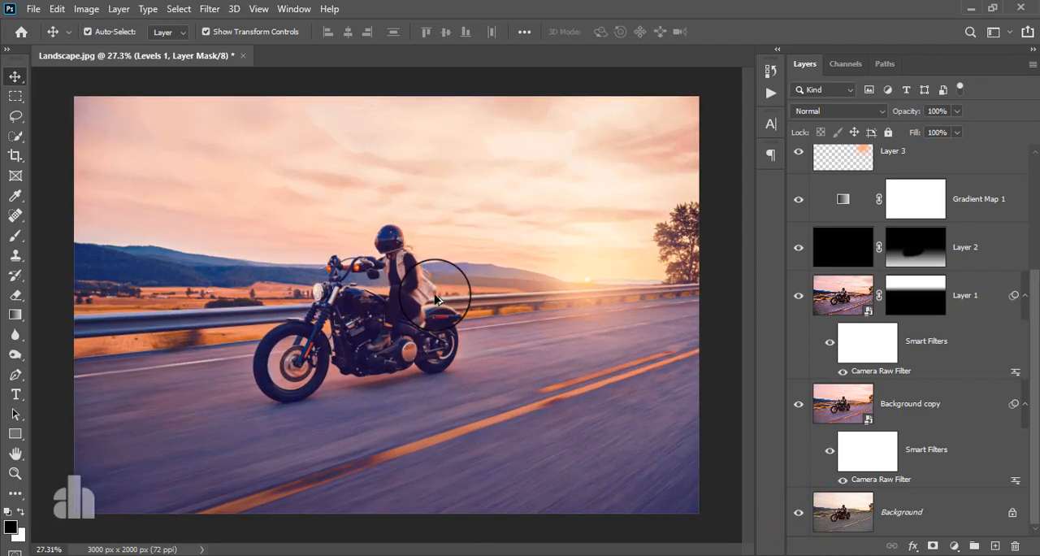